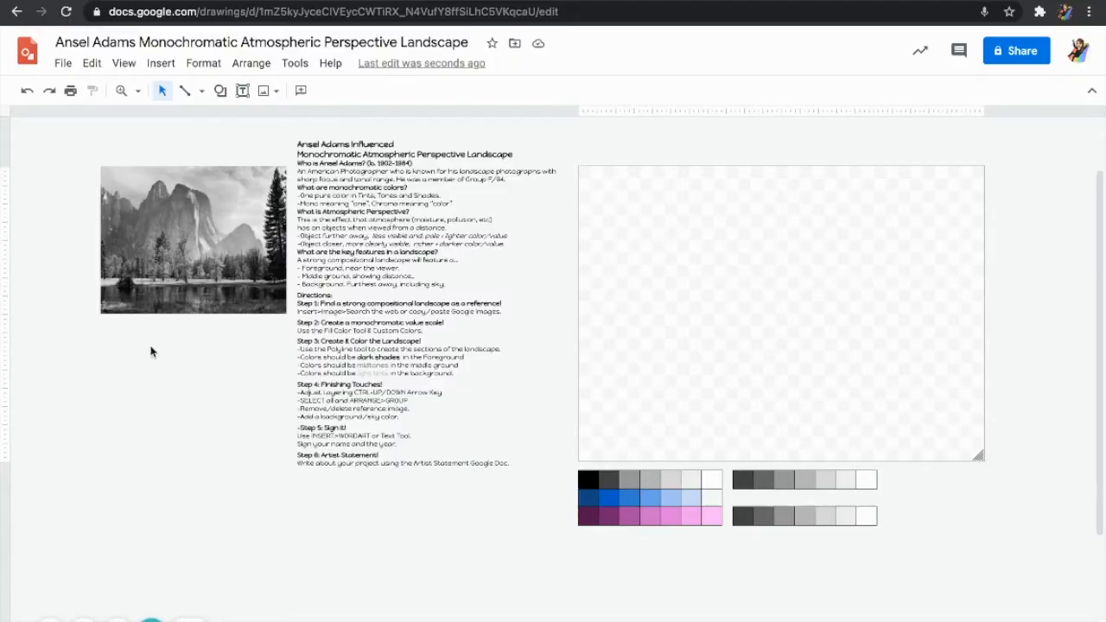
Step: Look over the Ansel Adams landscape photo and the project instructions beside the blank canvas
{"action": "scroll", "coordinate": [200, 307], "scroll_direction": "left", "scroll_amount": 1}
{"action": "scroll", "coordinate": [200, 306], "scroll_direction": "up", "scroll_amount": 1}
{"action": "scroll", "coordinate": [199, 306], "scroll_direction": "right", "scroll_amount": 1}
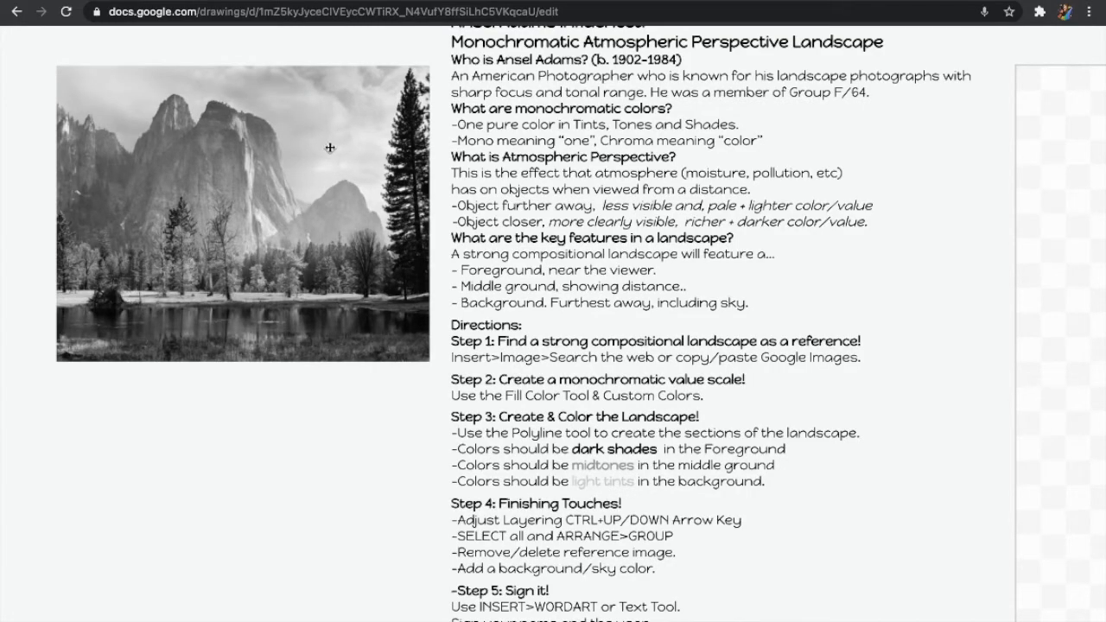
{"action": "scroll", "coordinate": [375, 243], "scroll_direction": "down", "scroll_amount": 1}
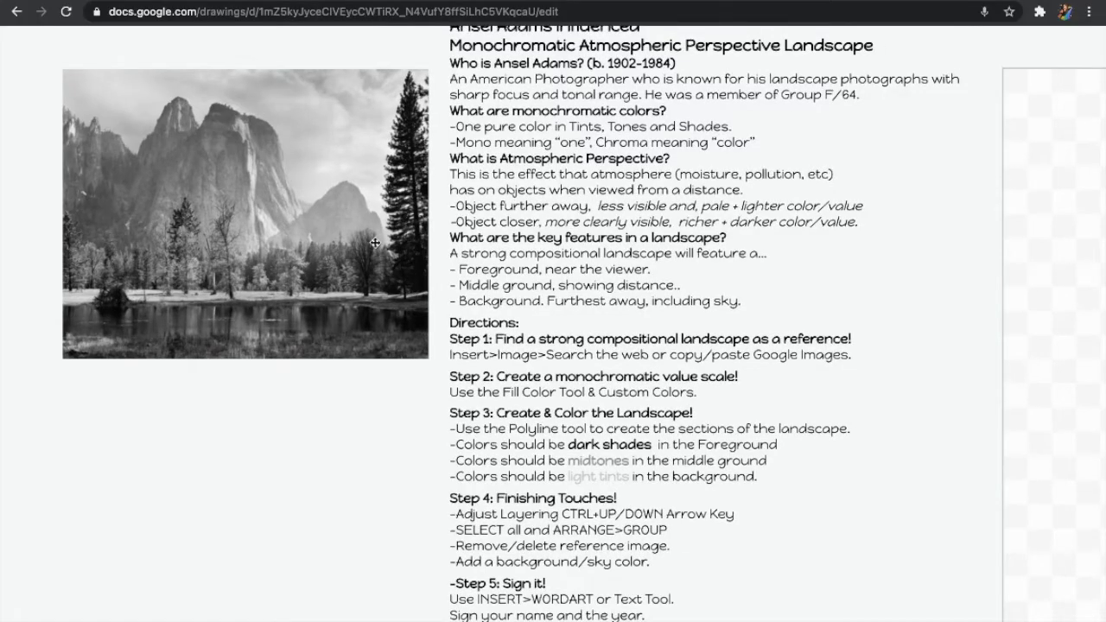
{"action": "scroll", "coordinate": [375, 243], "scroll_direction": "right", "scroll_amount": 3}
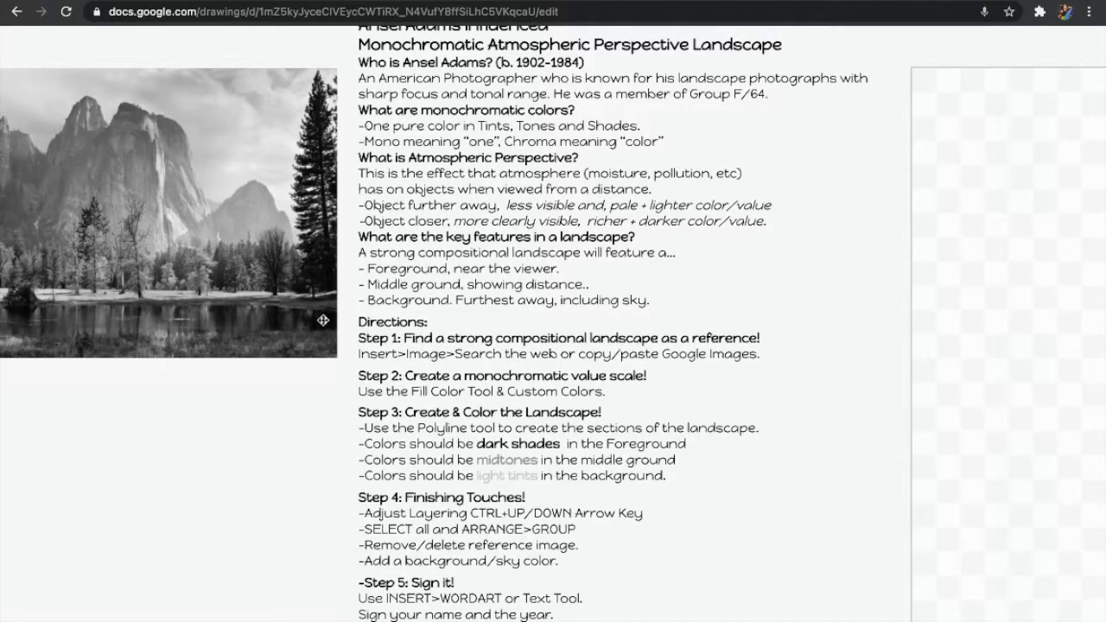
{"action": "scroll", "coordinate": [324, 321], "scroll_direction": "down", "scroll_amount": 5}
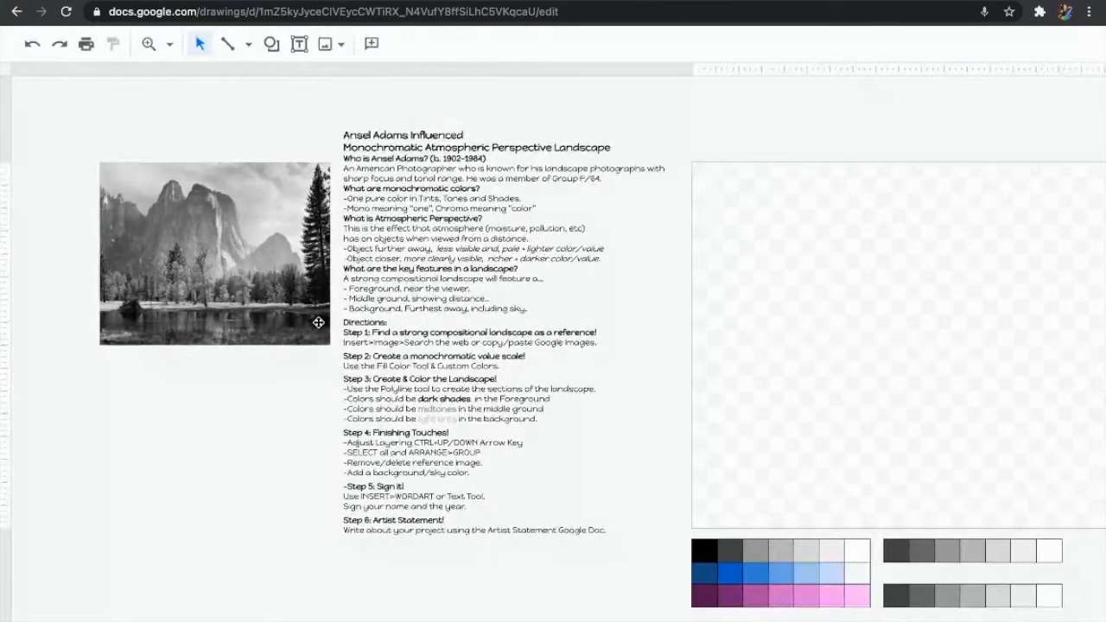
{"action": "scroll", "coordinate": [226, 98], "scroll_direction": "down", "scroll_amount": 2}
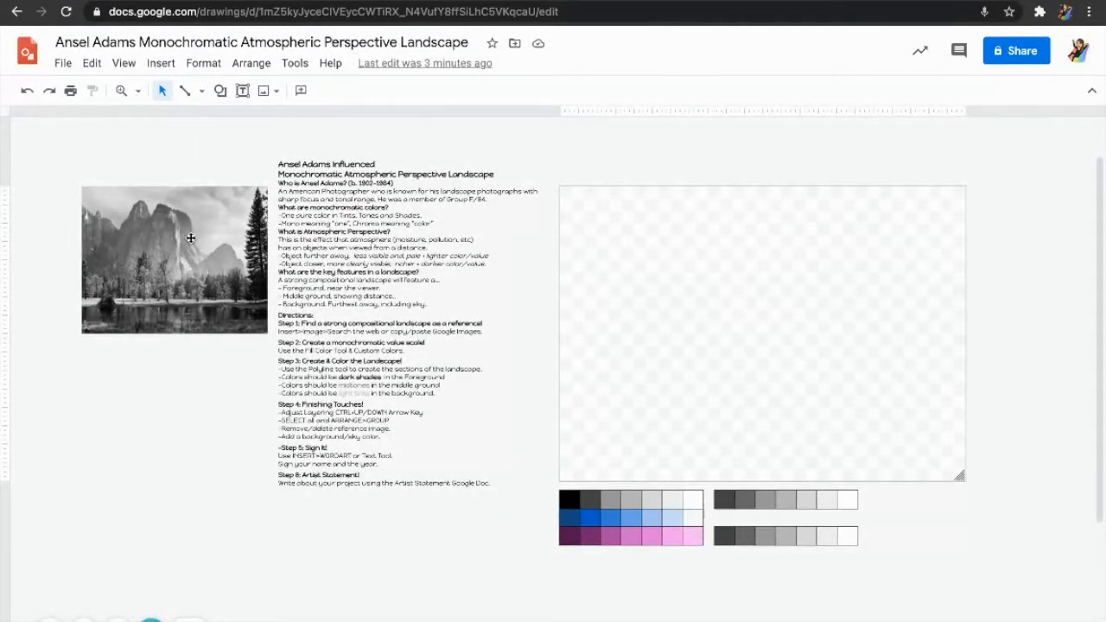
Step: Open the web image search for inserting pictures and search for "Landscape"
{"action": "left_click", "coordinate": [161, 63]}
{"action": "mouse_move", "coordinate": [164, 92]}
{"action": "left_click", "coordinate": [373, 125]}
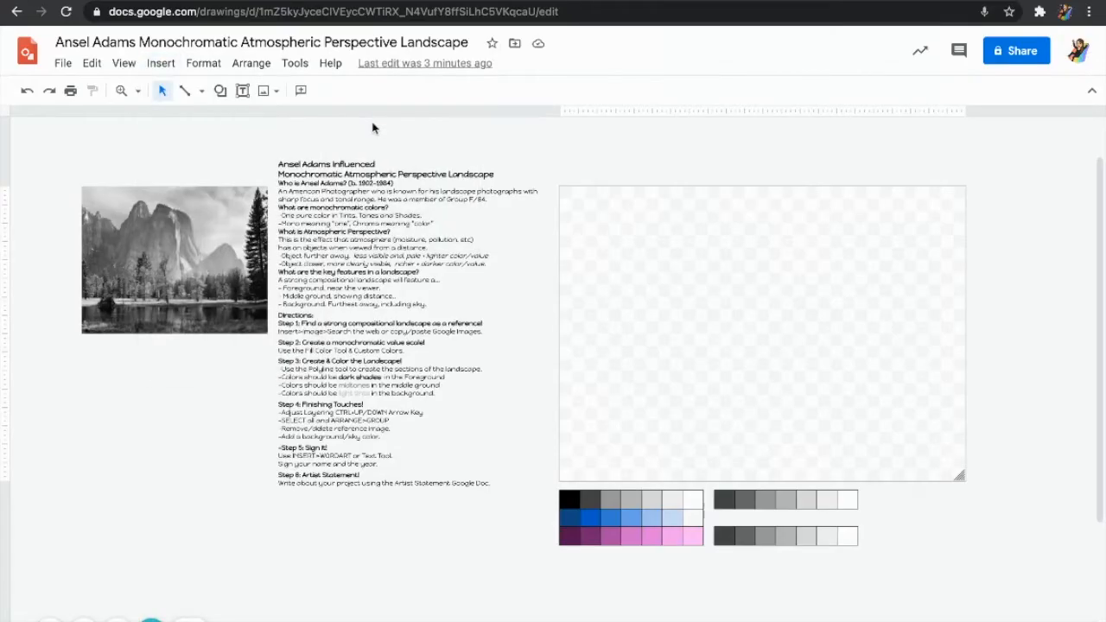
{"action": "left_click", "coordinate": [170, 65]}
{"action": "mouse_move", "coordinate": [187, 91]}
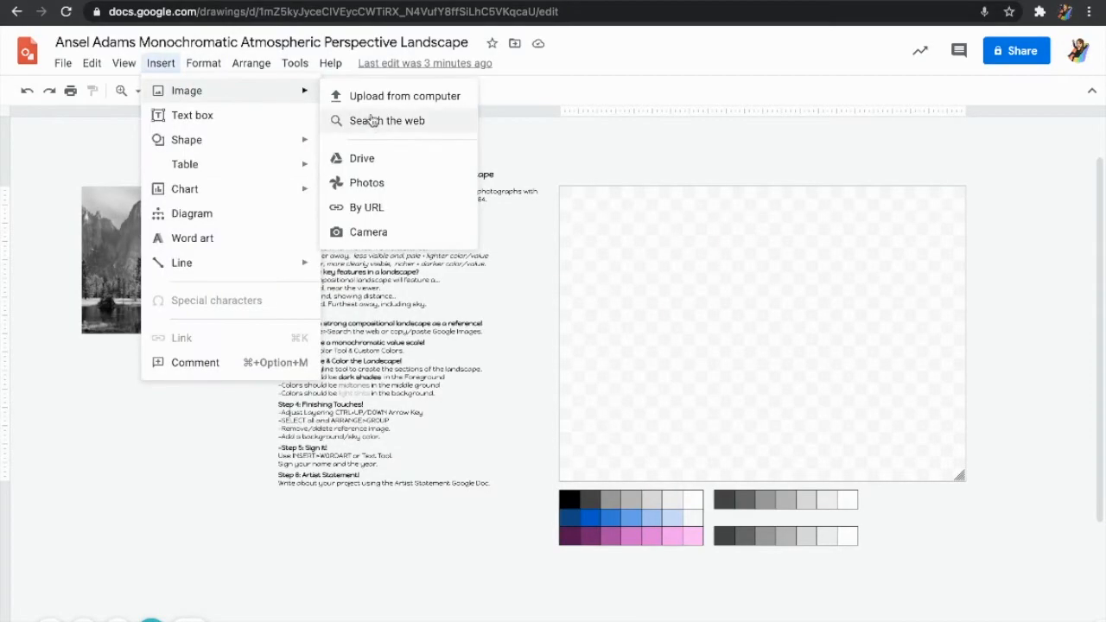
{"action": "left_click", "coordinate": [377, 124]}
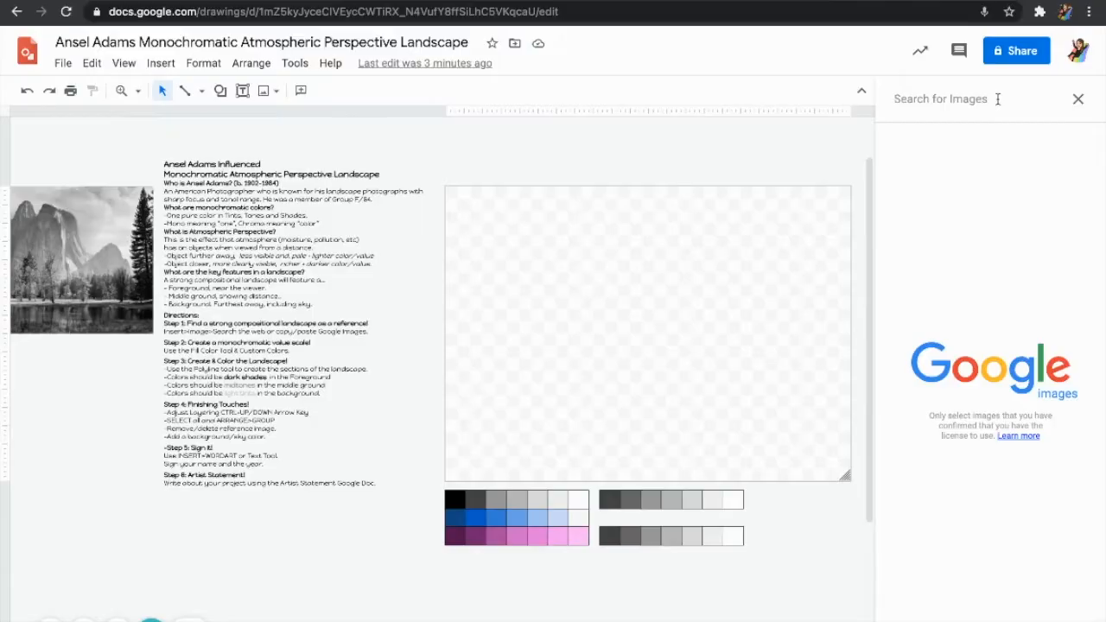
{"action": "type", "text": "Landscape"}
{"action": "key", "text": "Return"}
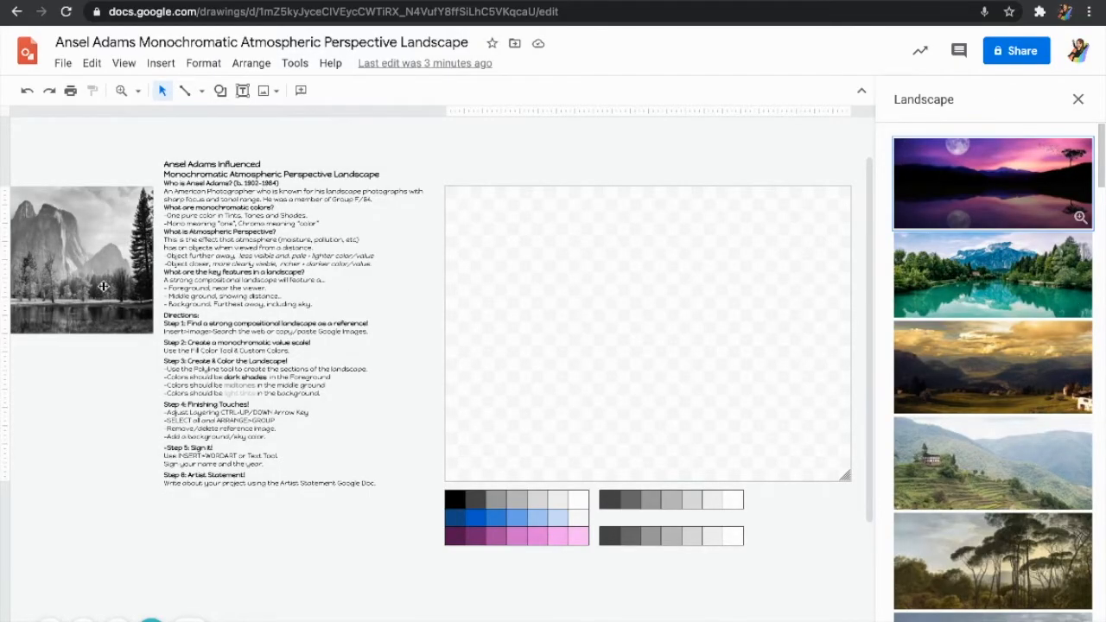
Step: Find the teal layered mountain illustration with dark pine trees among the image results and insert it into the drawing
{"action": "scroll", "coordinate": [1018, 510], "scroll_direction": "down", "scroll_amount": 1}
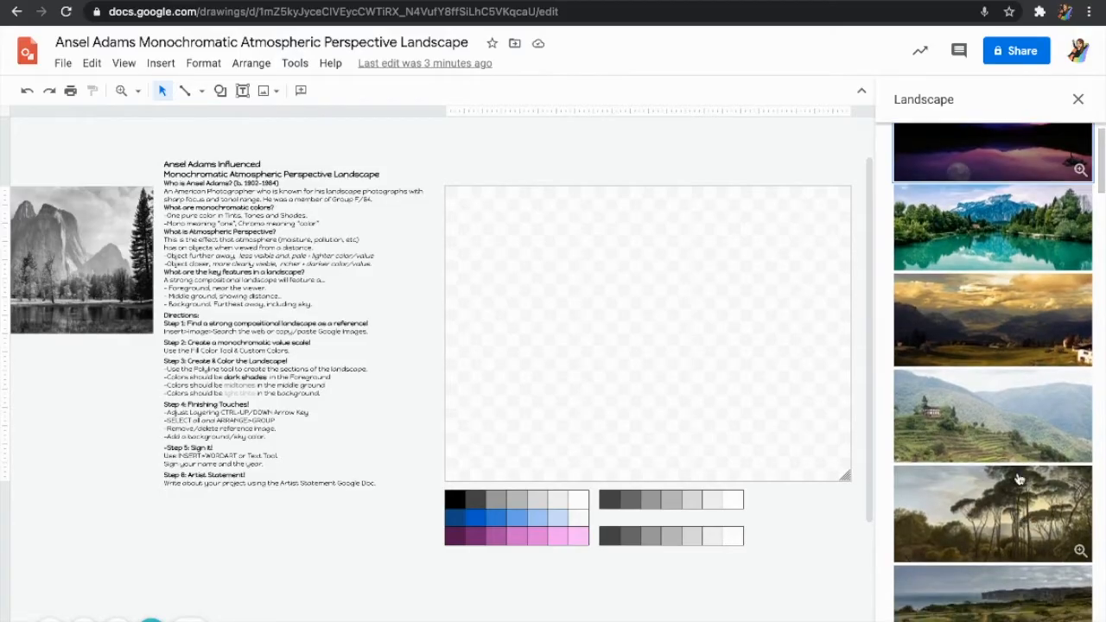
{"action": "scroll", "coordinate": [1022, 464], "scroll_direction": "down", "scroll_amount": 1}
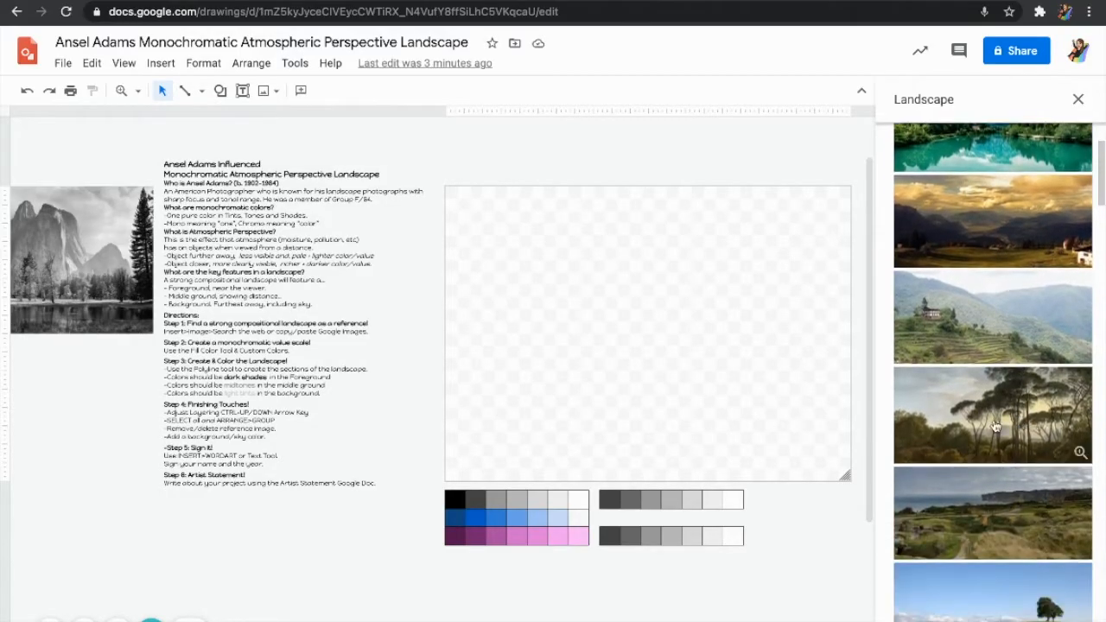
{"action": "scroll", "coordinate": [994, 426], "scroll_direction": "down", "scroll_amount": 1}
{"action": "scroll", "coordinate": [994, 426], "scroll_direction": "down", "scroll_amount": 3}
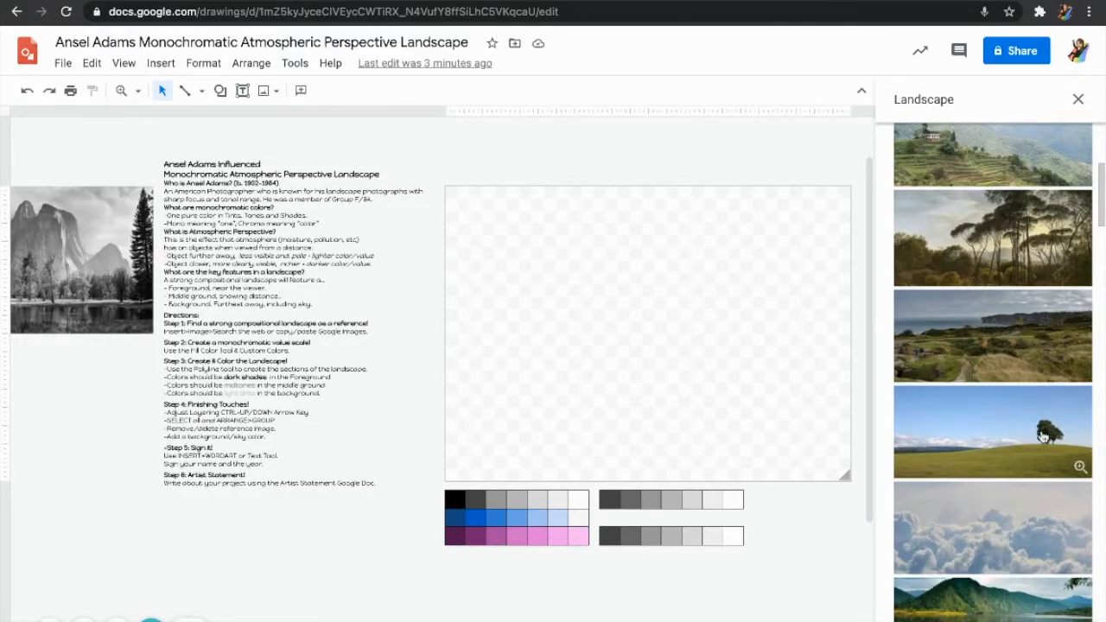
{"action": "scroll", "coordinate": [969, 450], "scroll_direction": "down", "scroll_amount": 1}
{"action": "scroll", "coordinate": [969, 450], "scroll_direction": "down", "scroll_amount": 4}
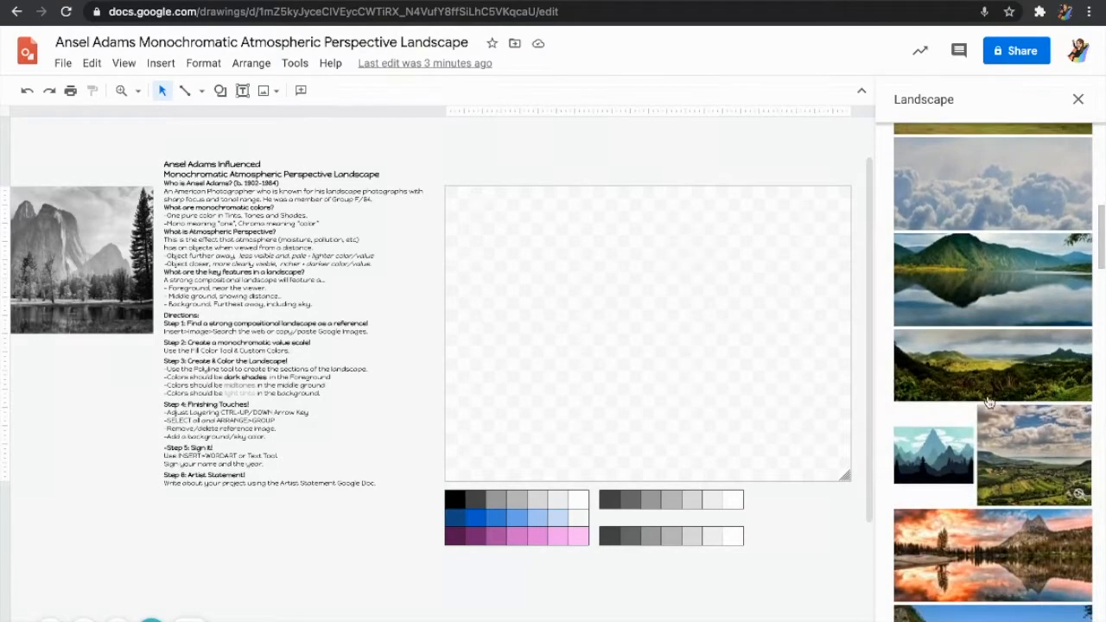
{"action": "scroll", "coordinate": [1029, 394], "scroll_direction": "down", "scroll_amount": 1}
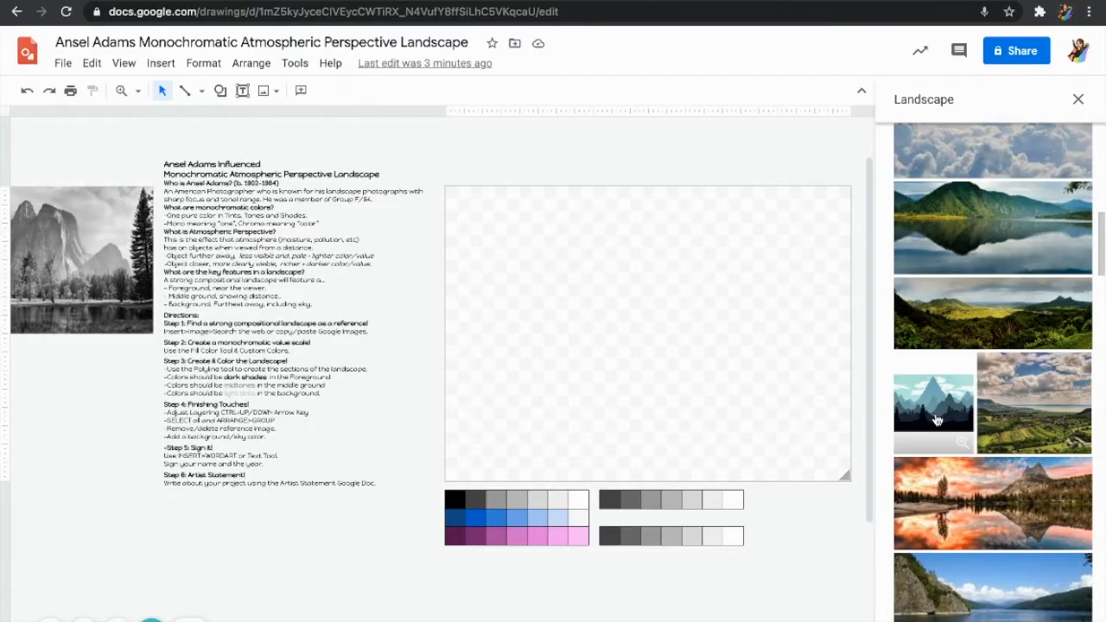
{"action": "left_click", "coordinate": [936, 420]}
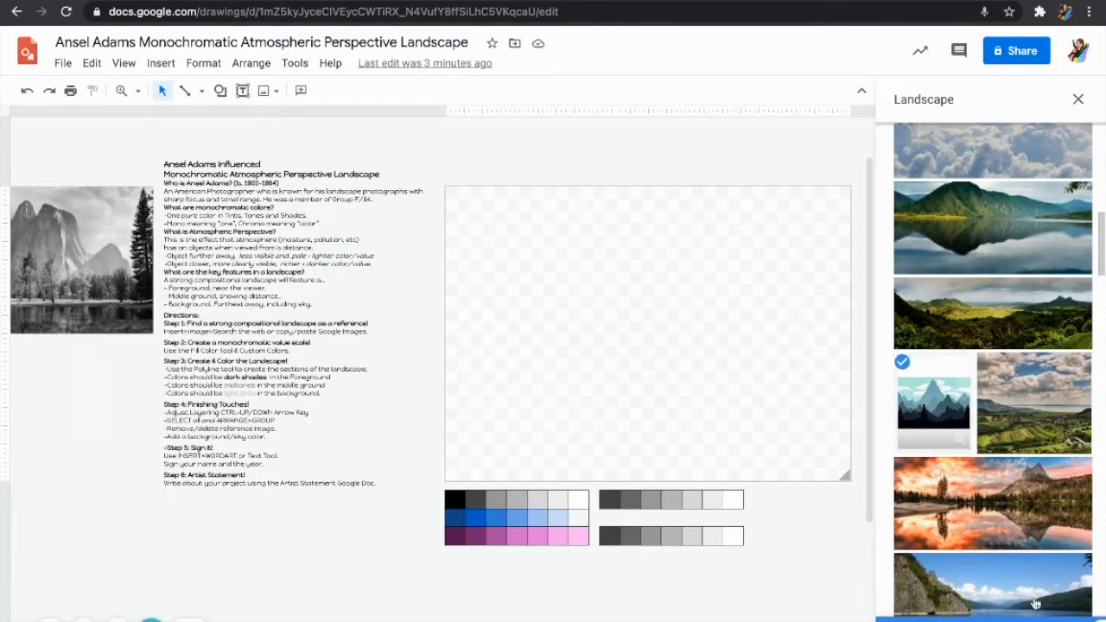
{"action": "double_click", "coordinate": [936, 420]}
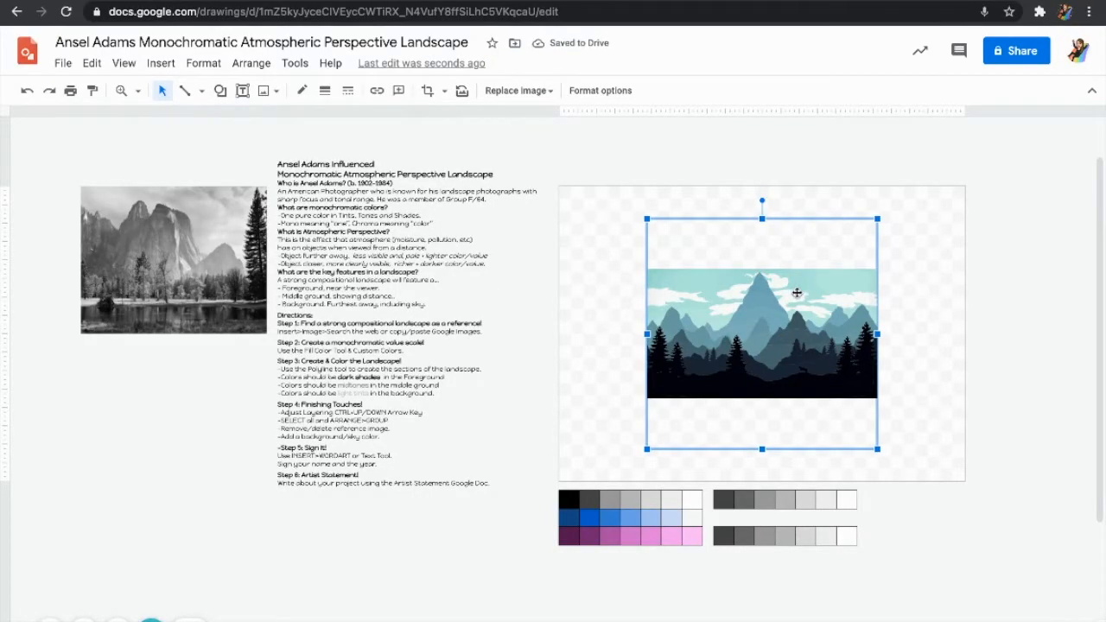
Step: Move the mountain illustration off the canvas below the Ansel Adams photo and crop away its blank bands above and below
{"action": "left_click_drag", "start_coordinate": [795, 289], "coordinate": [216, 396]}
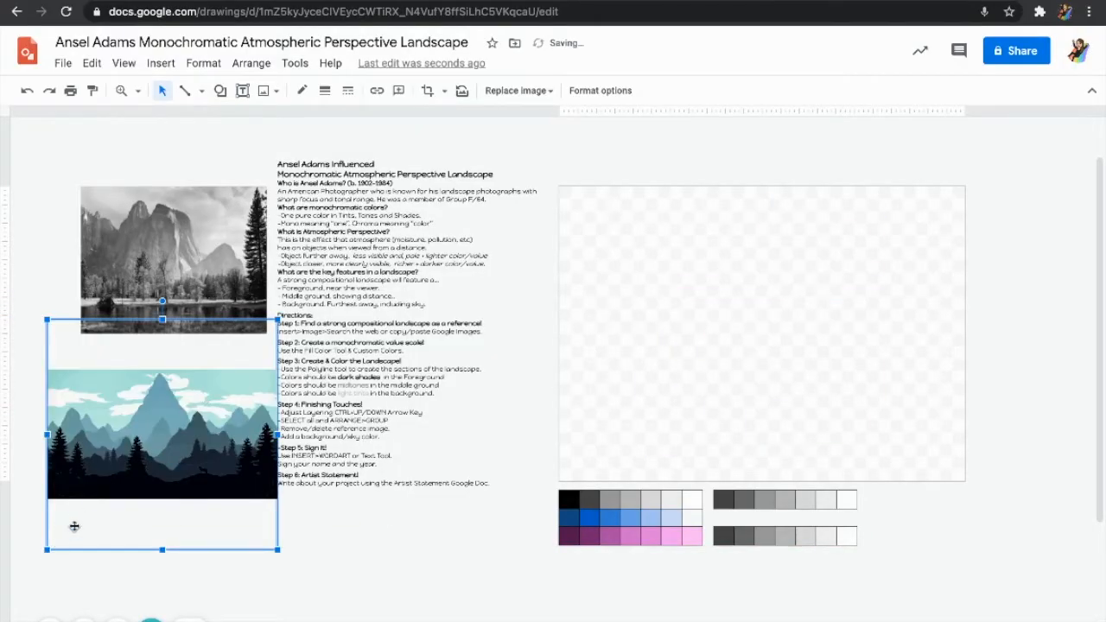
{"action": "double_click", "coordinate": [75, 525]}
{"action": "left_click", "coordinate": [159, 556]}
{"action": "double_click", "coordinate": [159, 543]}
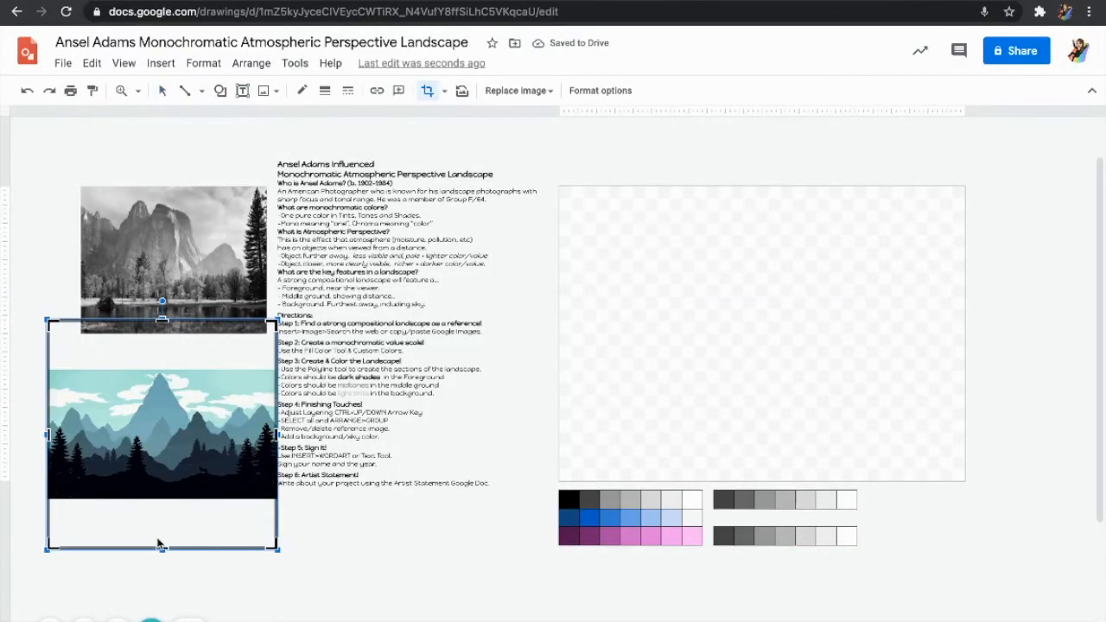
{"action": "left_click_drag", "start_coordinate": [162, 549], "coordinate": [162, 498]}
{"action": "left_click_drag", "start_coordinate": [162, 322], "coordinate": [162, 373]}
{"action": "double_click", "coordinate": [202, 475]}
Step: Shrink the mountain illustration to the width of the Ansel Adams photo and align it directly beneath that photo
{"action": "scroll", "coordinate": [202, 474], "scroll_direction": "up", "scroll_amount": 5}
{"action": "scroll", "coordinate": [202, 475], "scroll_direction": "up", "scroll_amount": 3}
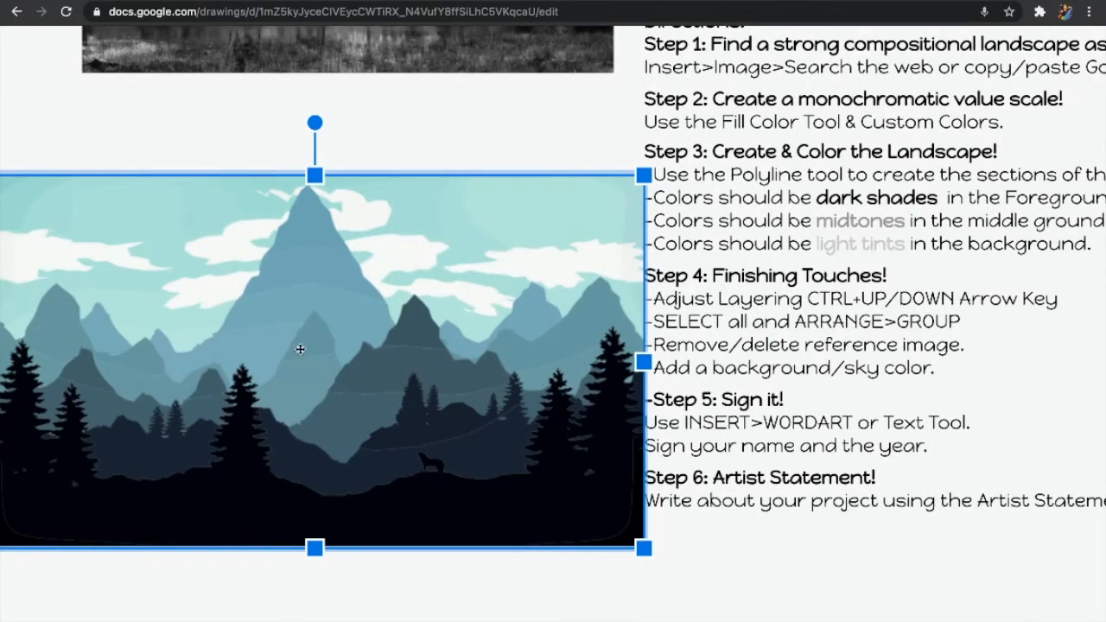
{"action": "scroll", "coordinate": [313, 370], "scroll_direction": "up", "scroll_amount": 1}
{"action": "scroll", "coordinate": [316, 373], "scroll_direction": "down", "scroll_amount": 5}
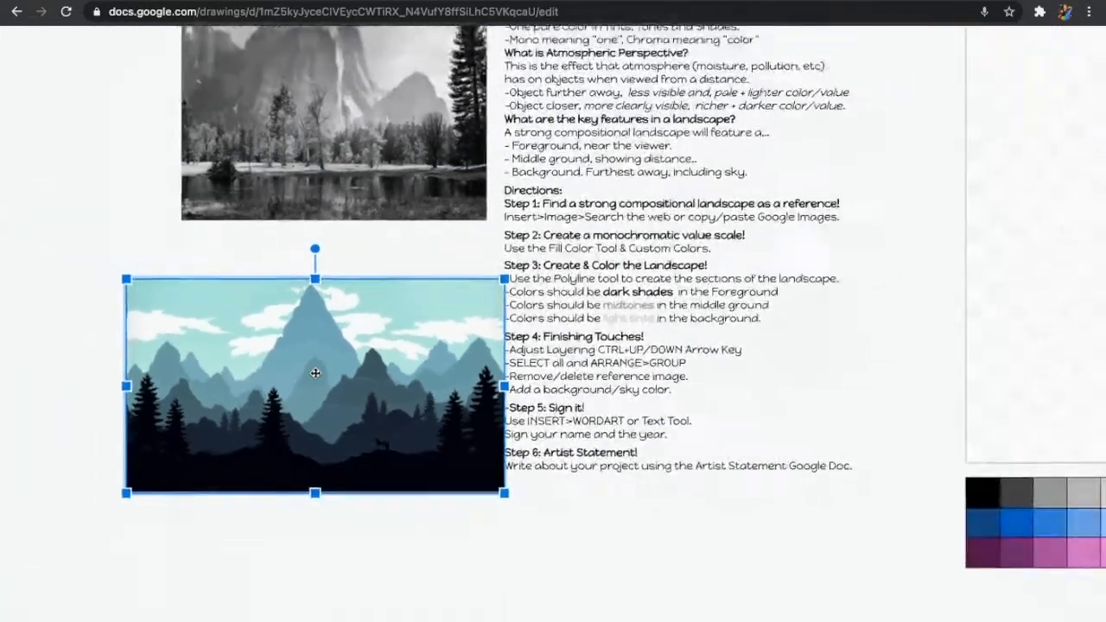
{"action": "left_click_drag", "start_coordinate": [468, 298], "coordinate": [409, 329]}
{"action": "left_click_drag", "start_coordinate": [353, 378], "coordinate": [398, 358]}
{"action": "scroll", "coordinate": [516, 396], "scroll_direction": "right", "scroll_amount": 5}
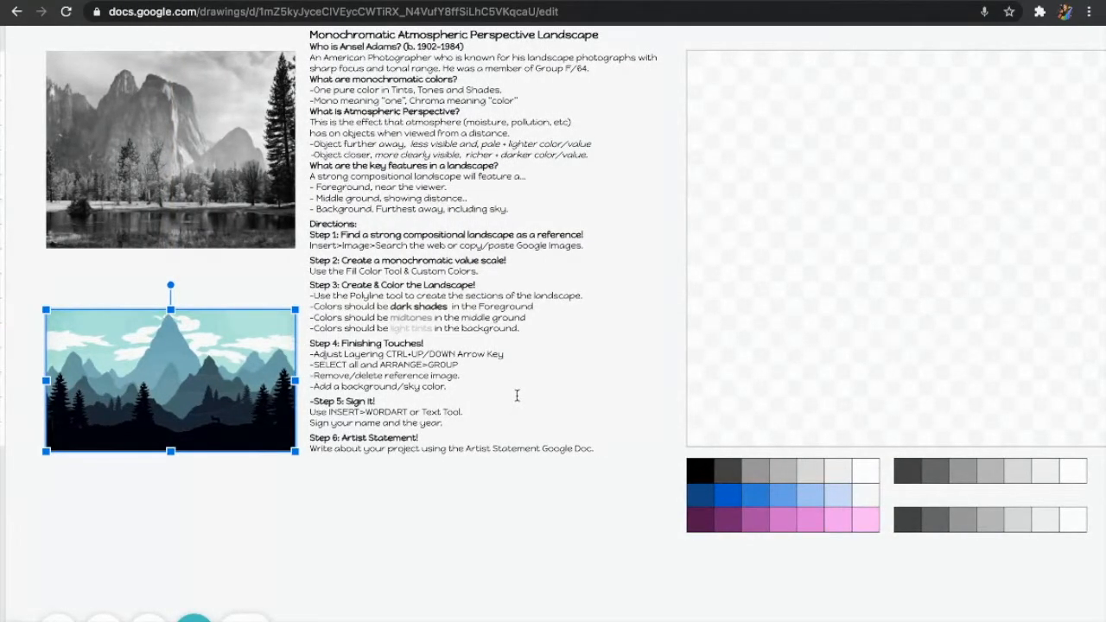
Step: Place a copy of the Ansel Adams photo in the upper-left corner of the blank canvas, keeping the original beside the instructions
{"action": "left_click", "coordinate": [246, 169]}
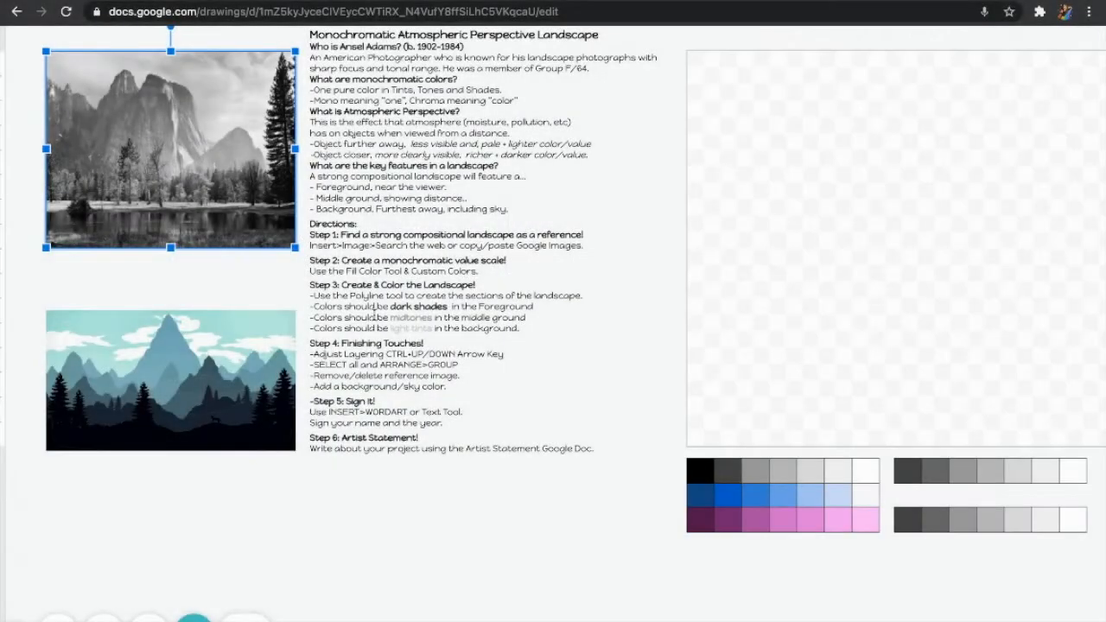
{"action": "scroll", "coordinate": [374, 311], "scroll_direction": "down", "scroll_amount": 1}
{"action": "scroll", "coordinate": [374, 312], "scroll_direction": "right", "scroll_amount": 3}
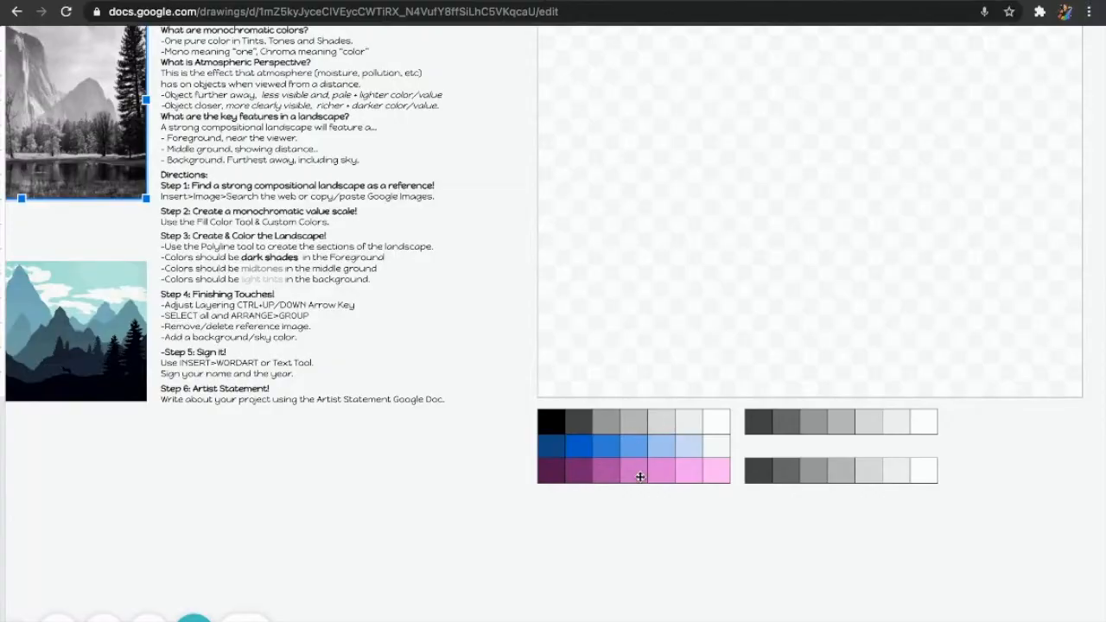
{"action": "scroll", "coordinate": [640, 477], "scroll_direction": "down", "scroll_amount": 3}
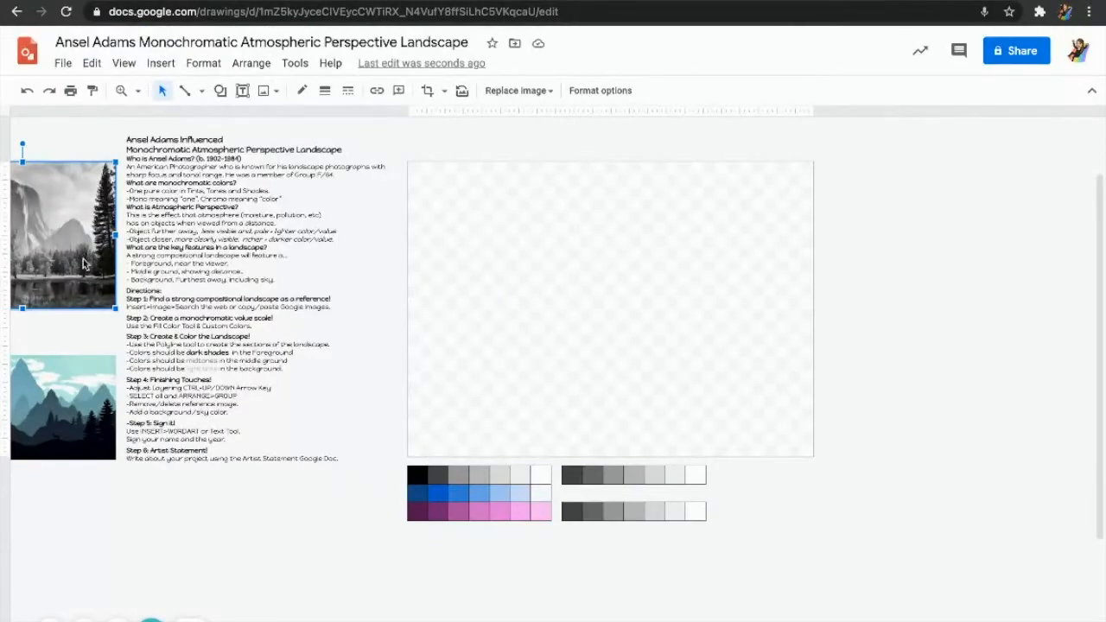
{"action": "scroll", "coordinate": [83, 260], "scroll_direction": "up", "scroll_amount": 2}
{"action": "scroll", "coordinate": [83, 259], "scroll_direction": "left", "scroll_amount": 10}
{"action": "scroll", "coordinate": [653, 332], "scroll_direction": "right", "scroll_amount": 2}
{"action": "scroll", "coordinate": [653, 333], "scroll_direction": "right", "scroll_amount": 3}
{"action": "scroll", "coordinate": [535, 355], "scroll_direction": "right", "scroll_amount": 6}
{"action": "left_click_drag", "start_coordinate": [97, 320], "coordinate": [567, 316]}
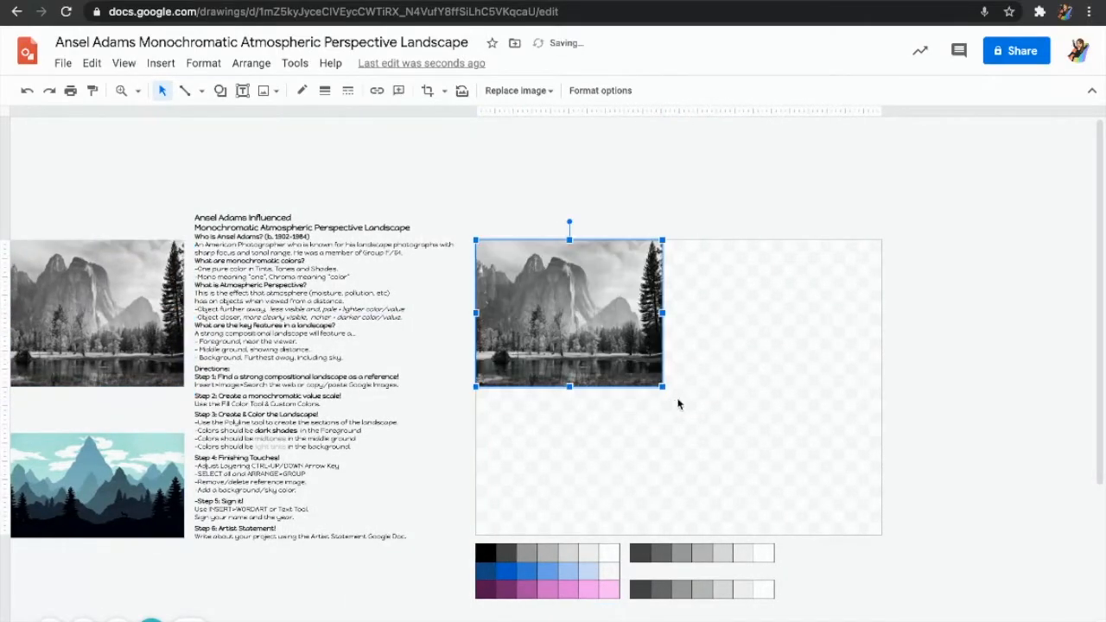
Step: Enlarge the copied Ansel Adams photo until it fills the whole canvas
{"action": "left_click_drag", "start_coordinate": [662, 388], "coordinate": [852, 508]}
{"action": "left_click_drag", "start_coordinate": [877, 389], "coordinate": [882, 388]}
{"action": "left_click", "coordinate": [966, 439]}
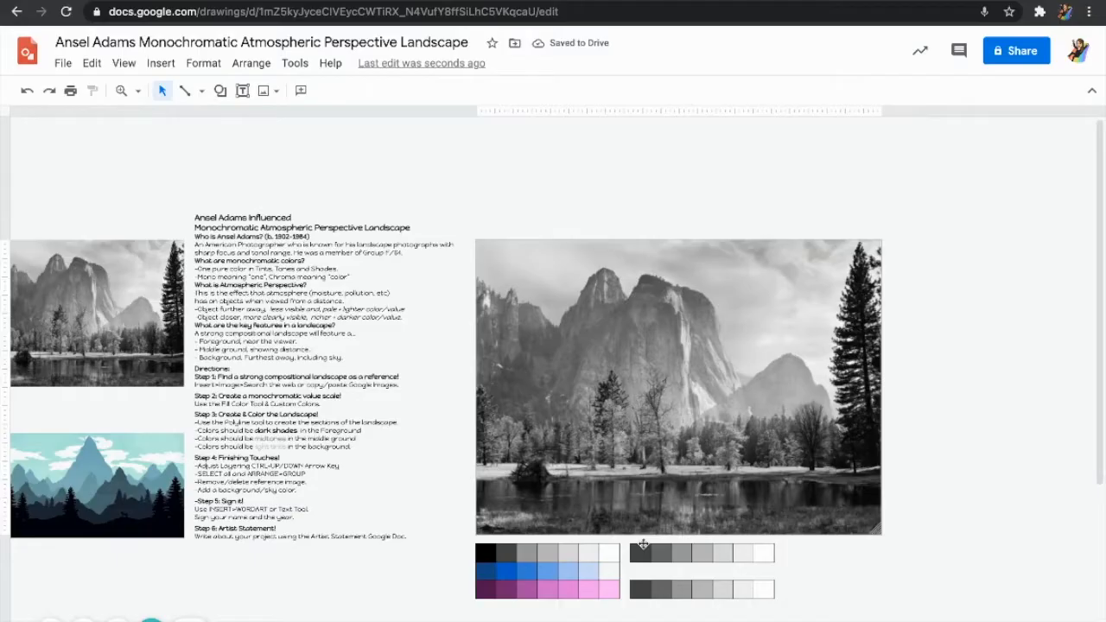
Step: Examine the gray, blue and magenta example value scales below the canvas
{"action": "left_click", "coordinate": [545, 558]}
{"action": "left_click", "coordinate": [533, 574]}
{"action": "left_click", "coordinate": [533, 589]}
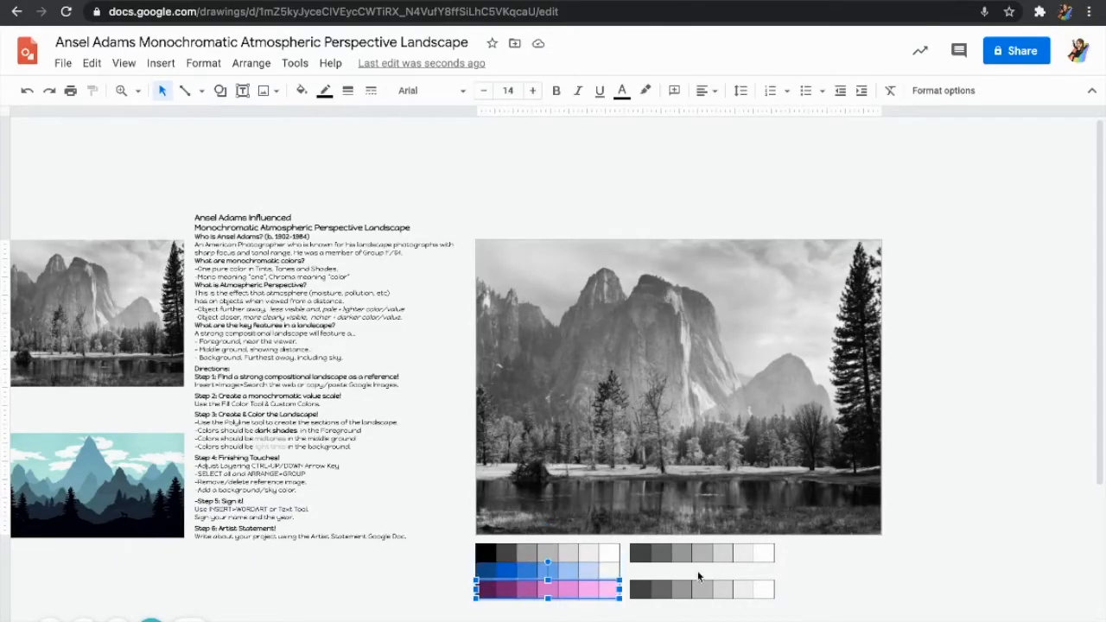
Step: Fill the first three cells of the upper separate gray value scale with the three darkest teal shades, darkest first
{"action": "left_click", "coordinate": [644, 555]}
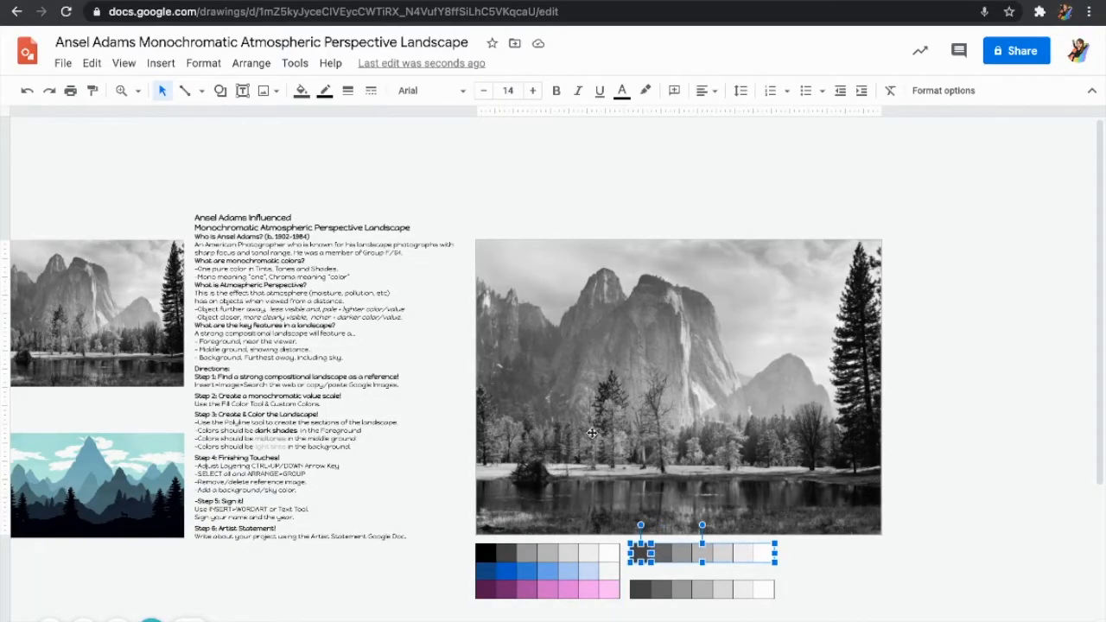
{"action": "left_click", "coordinate": [302, 91]}
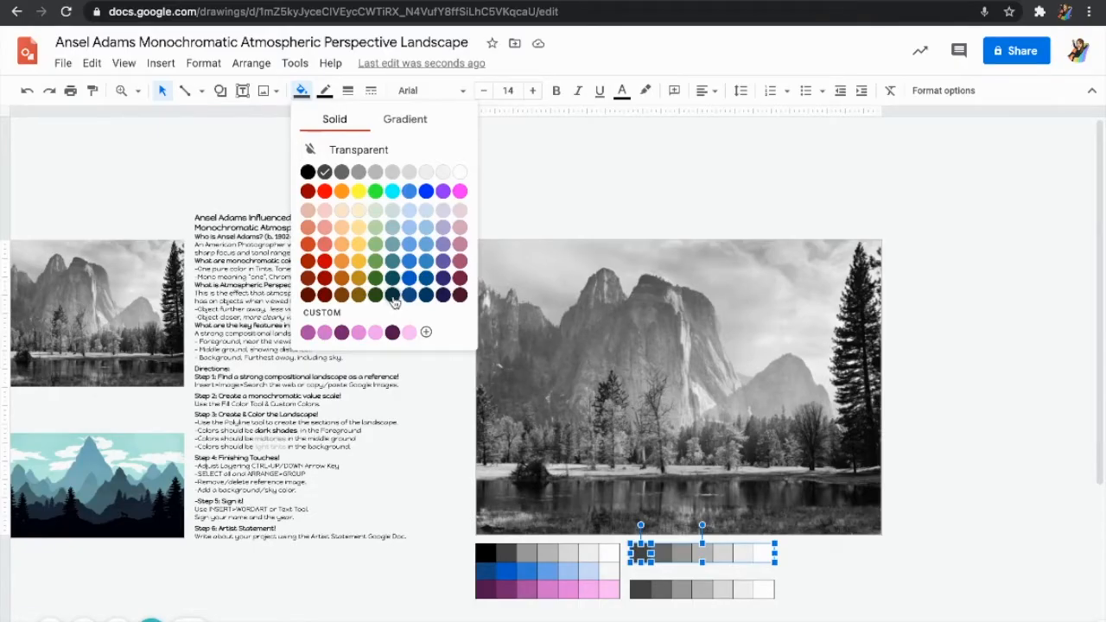
{"action": "left_click", "coordinate": [393, 298]}
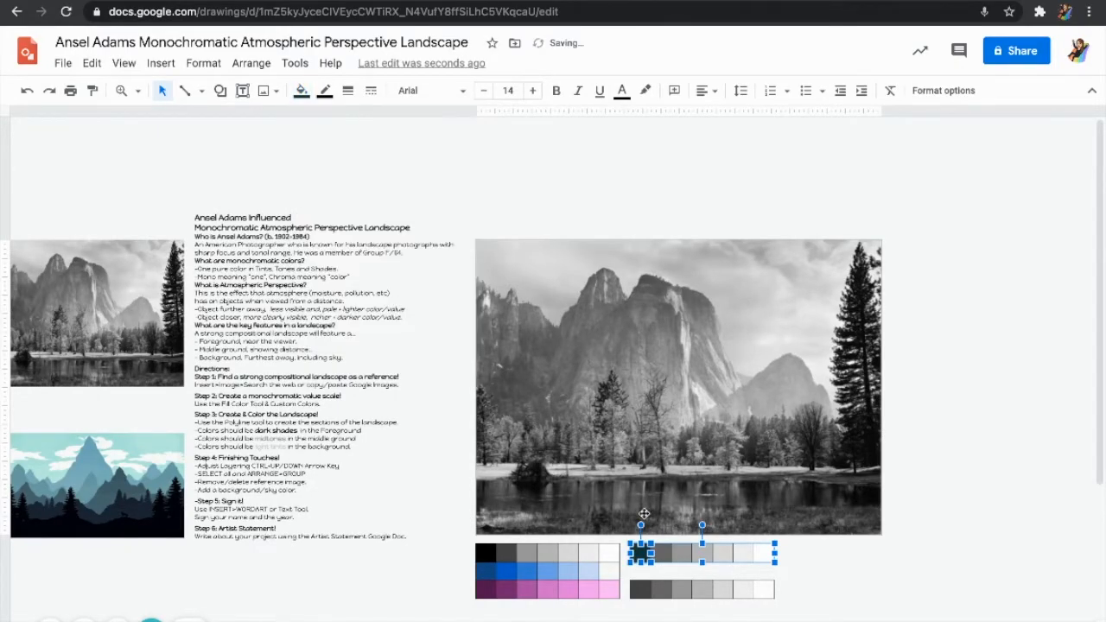
{"action": "left_click", "coordinate": [302, 90]}
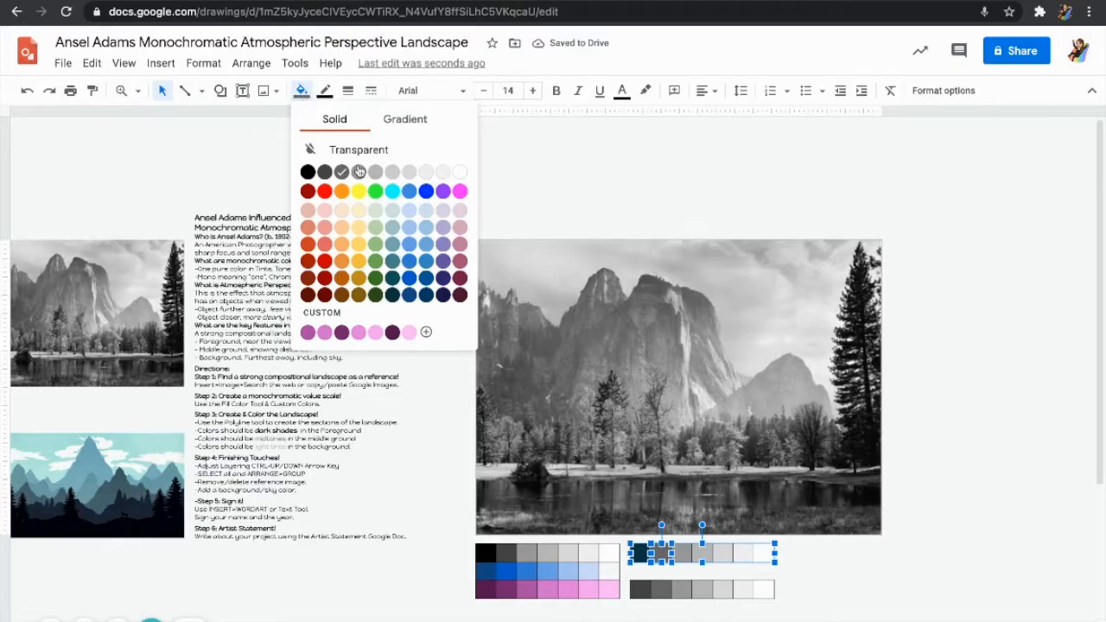
{"action": "left_click", "coordinate": [395, 279]}
{"action": "left_click", "coordinate": [682, 556]}
{"action": "left_click", "coordinate": [302, 93]}
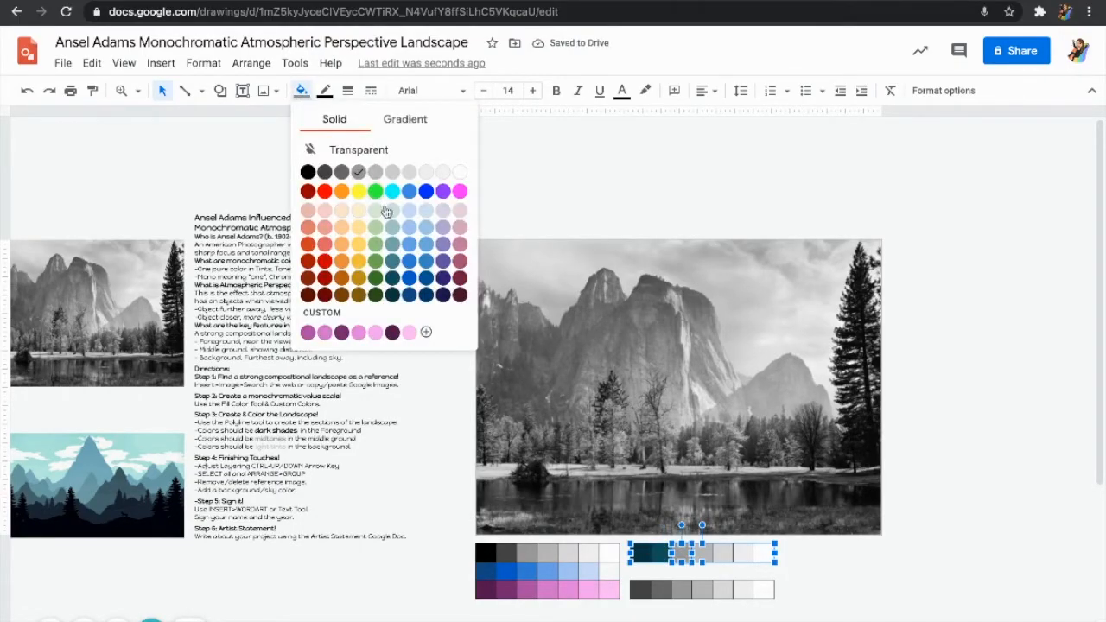
{"action": "left_click", "coordinate": [395, 261]}
Step: Fill the fourth and fifth cells of the same value scale with the next two progressively lighter teal shades
{"action": "left_click", "coordinate": [705, 551]}
{"action": "left_click", "coordinate": [301, 91]}
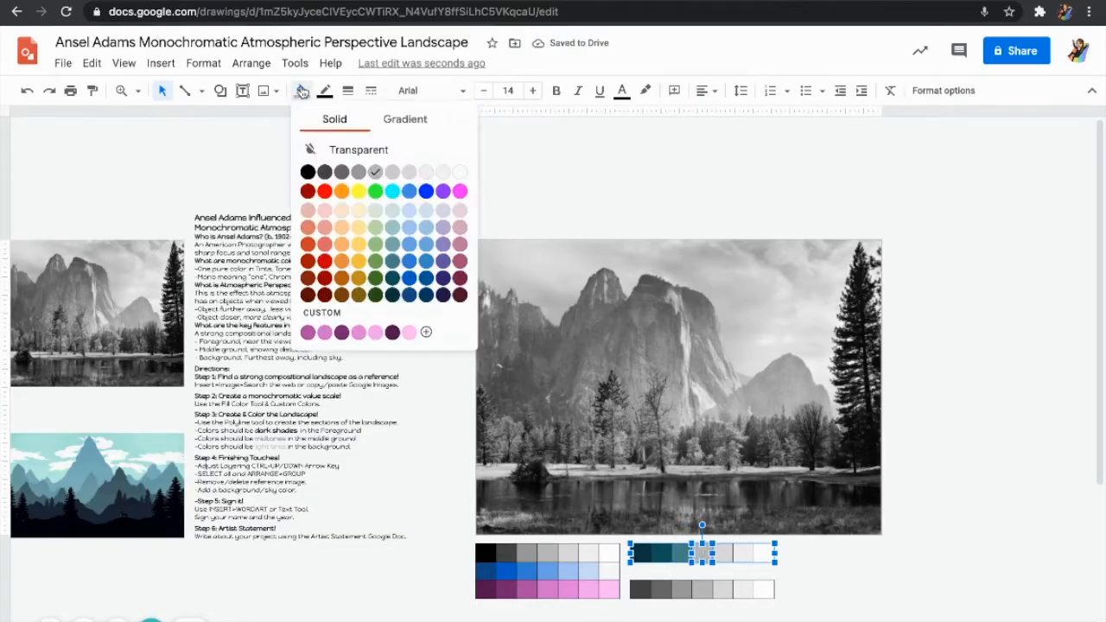
{"action": "left_click", "coordinate": [395, 248]}
{"action": "left_click", "coordinate": [724, 551]}
{"action": "left_click", "coordinate": [302, 91]}
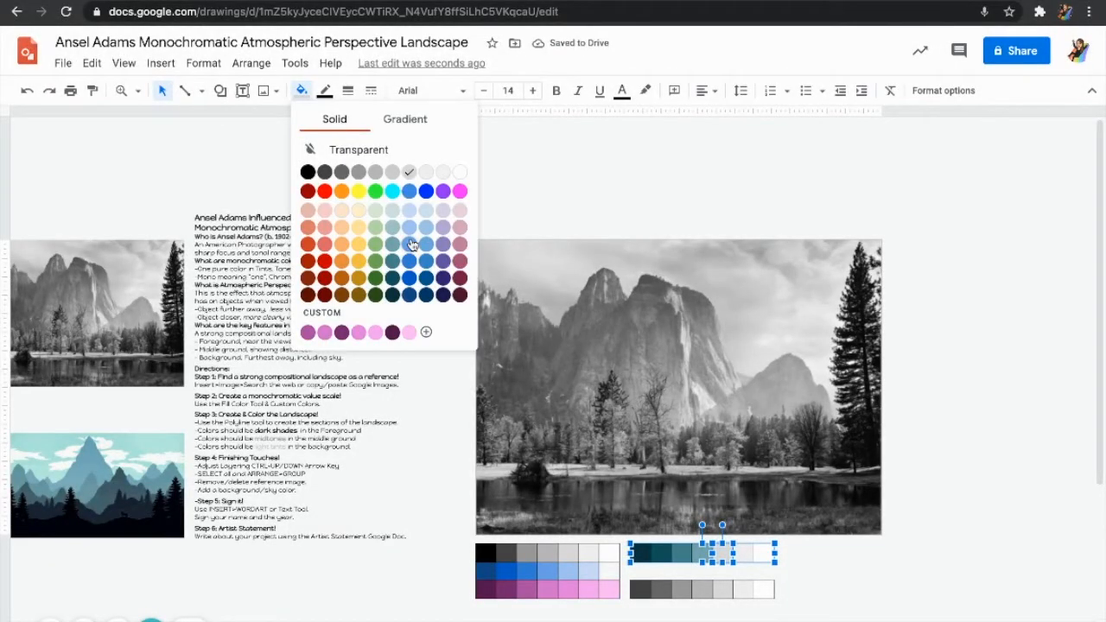
{"action": "left_click", "coordinate": [393, 226]}
Step: Fill the sixth cell of the upper separate value scale with light teal and the seventh with the lightest teal
{"action": "left_click", "coordinate": [749, 555]}
{"action": "left_click", "coordinate": [302, 91]}
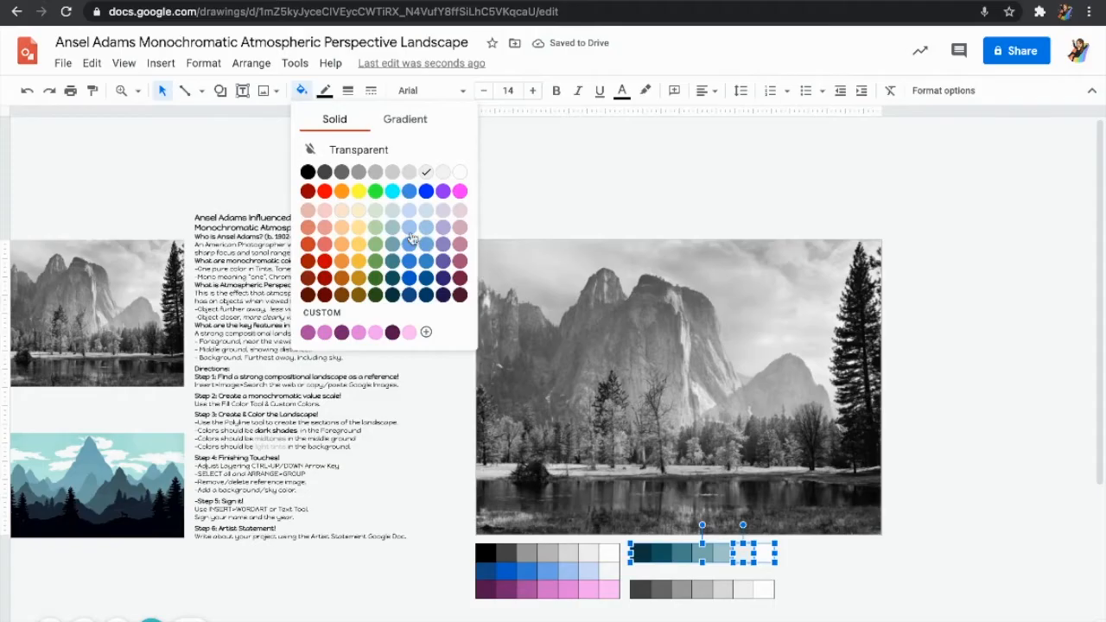
{"action": "left_click", "coordinate": [391, 228]}
{"action": "left_click", "coordinate": [763, 555]}
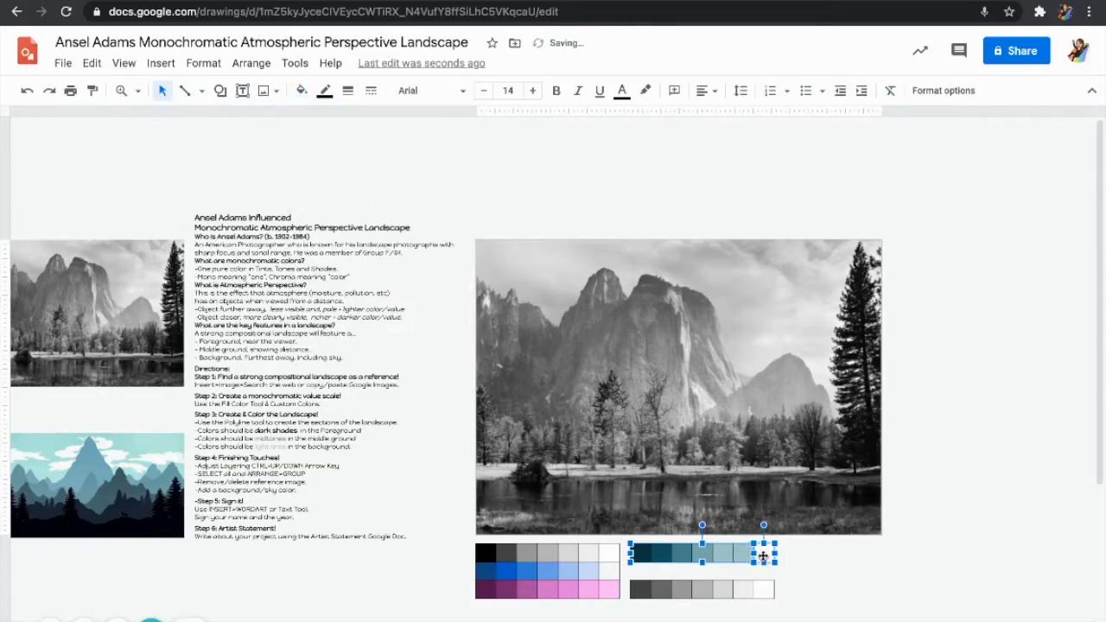
{"action": "left_click", "coordinate": [301, 91]}
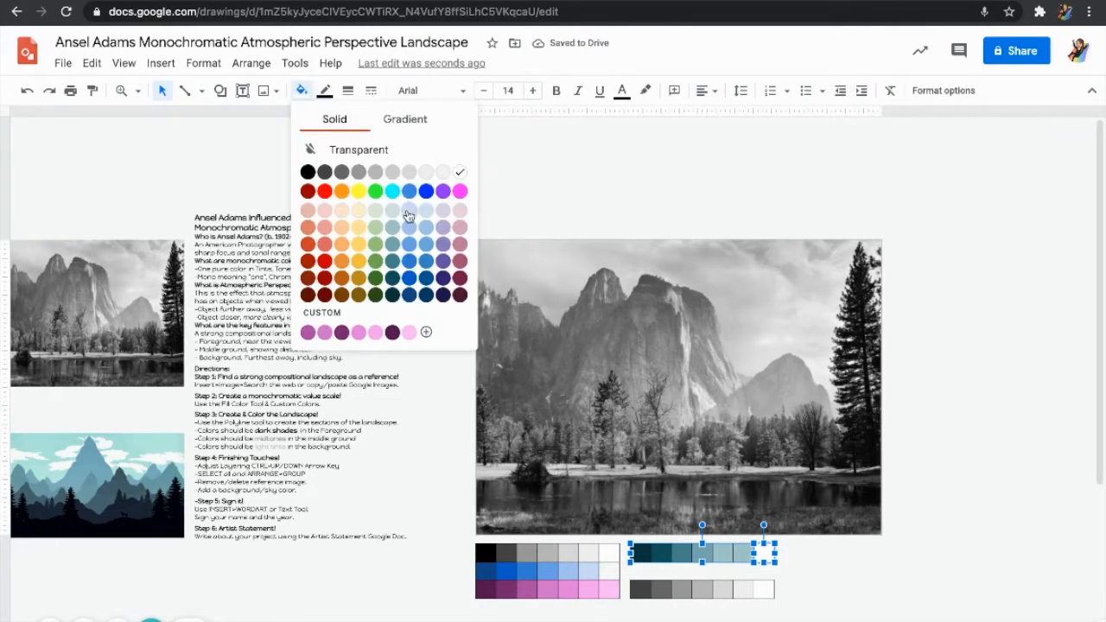
{"action": "left_click", "coordinate": [397, 215]}
Step: Recolor the fifth and fourth cells of the upper separate value scale, each with the next darker teal shade
{"action": "left_click", "coordinate": [728, 554]}
{"action": "left_click", "coordinate": [302, 90]}
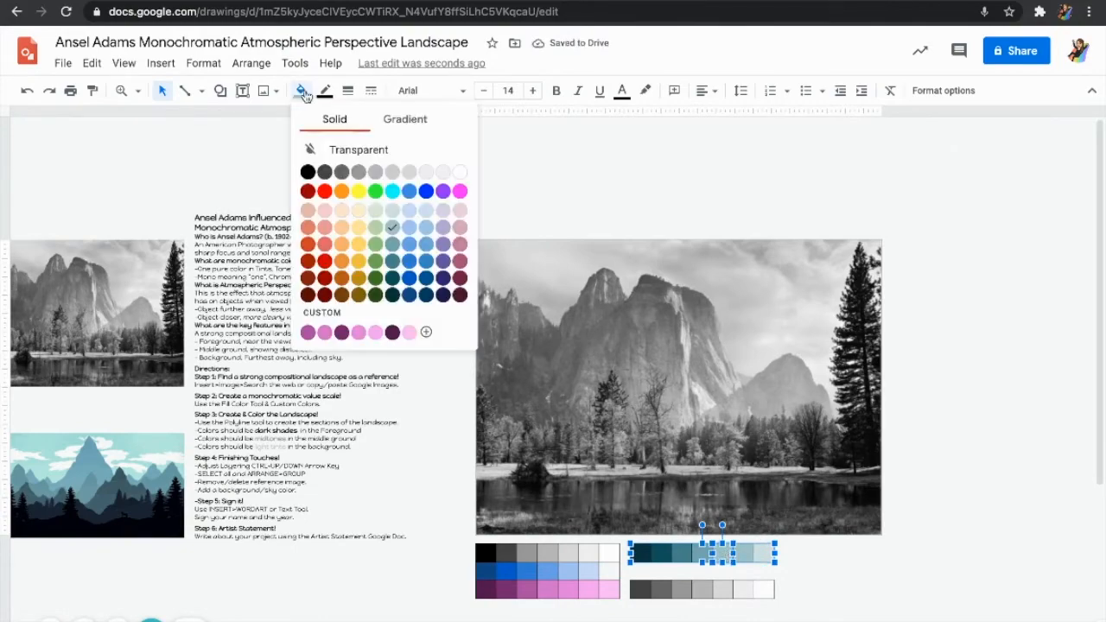
{"action": "left_click", "coordinate": [395, 250]}
{"action": "left_click", "coordinate": [797, 599]}
{"action": "left_click", "coordinate": [706, 558]}
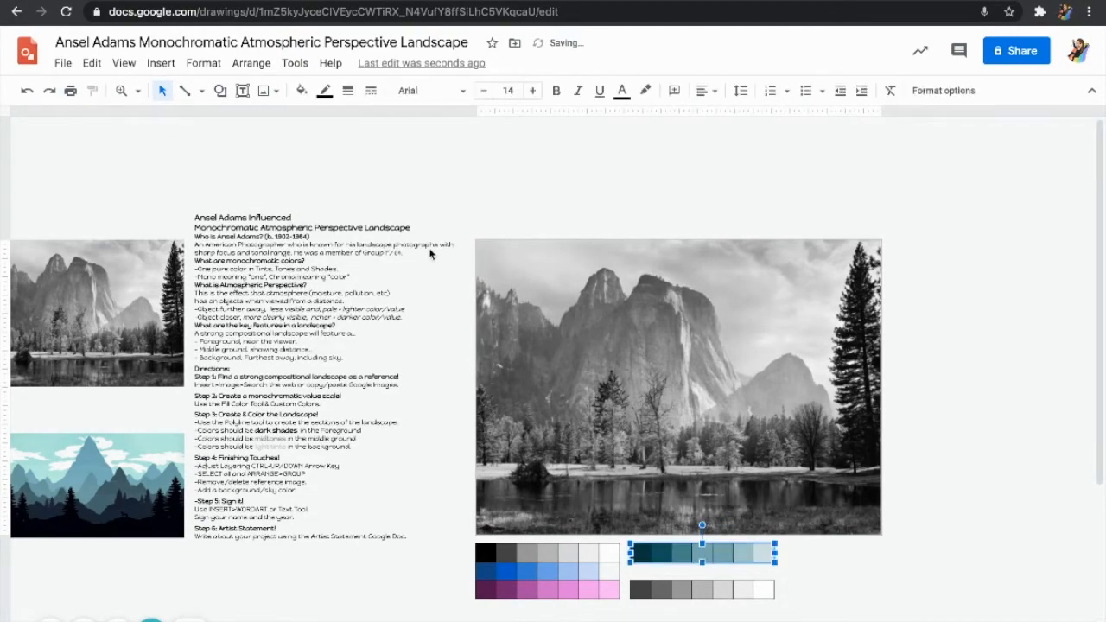
{"action": "left_click", "coordinate": [706, 556]}
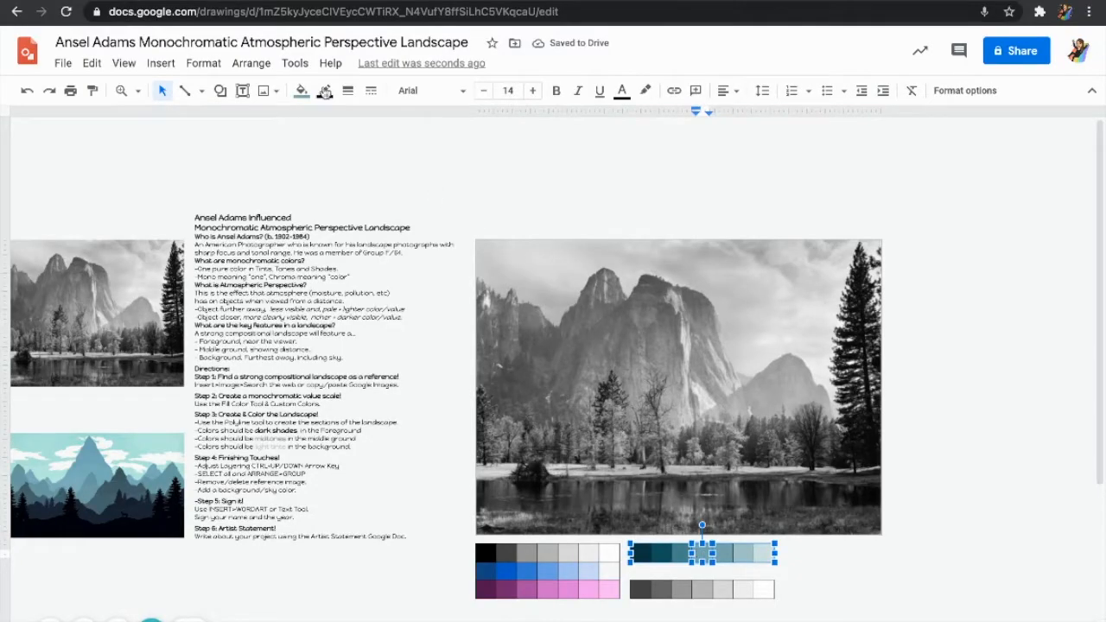
{"action": "left_click", "coordinate": [301, 91]}
{"action": "left_click", "coordinate": [394, 277]}
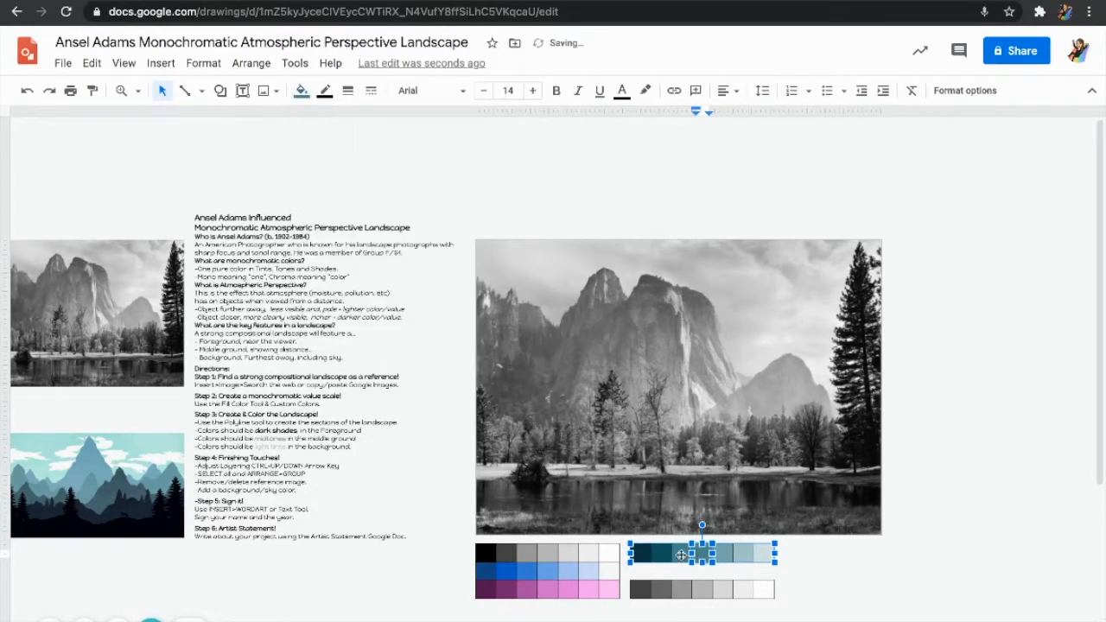
Step: Recolor the third cell of the teal scale with the second-darkest teal and the second cell with the darkest teal
{"action": "left_click", "coordinate": [681, 556]}
{"action": "left_click", "coordinate": [302, 91]}
{"action": "left_click", "coordinate": [397, 284]}
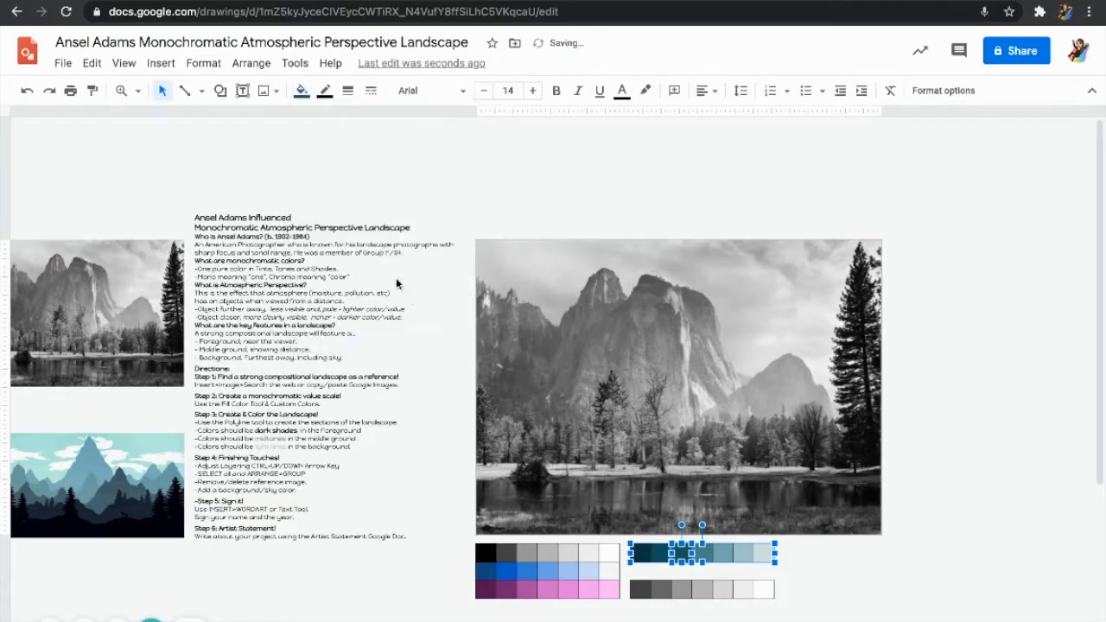
{"action": "left_click", "coordinate": [648, 558]}
{"action": "left_click", "coordinate": [301, 91]}
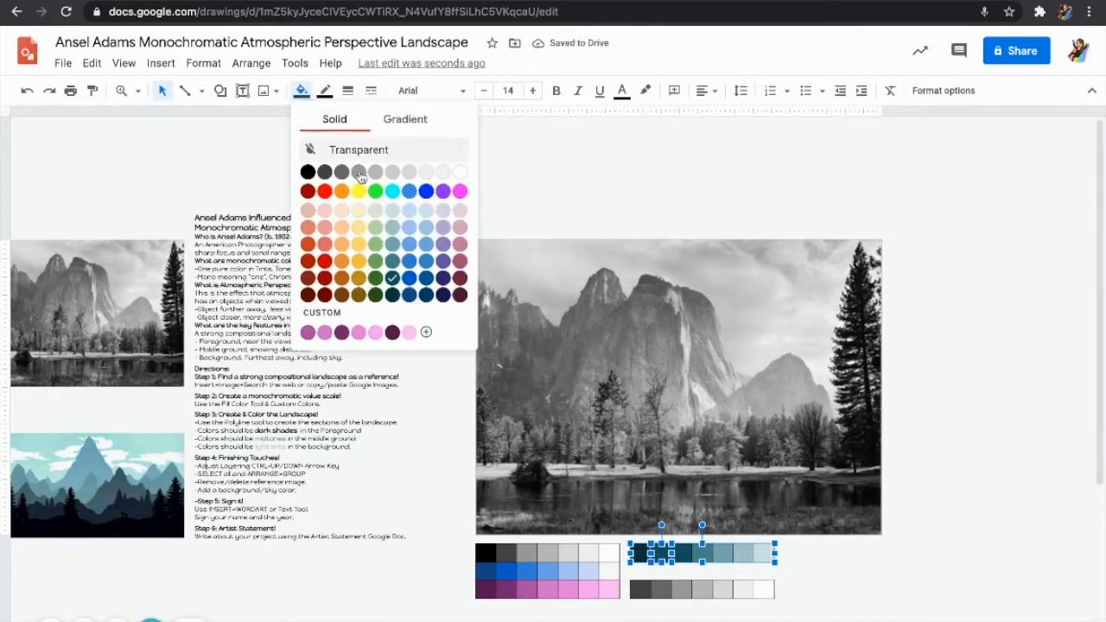
{"action": "left_click", "coordinate": [400, 300]}
{"action": "left_click", "coordinate": [325, 91]}
{"action": "left_click", "coordinate": [302, 91]}
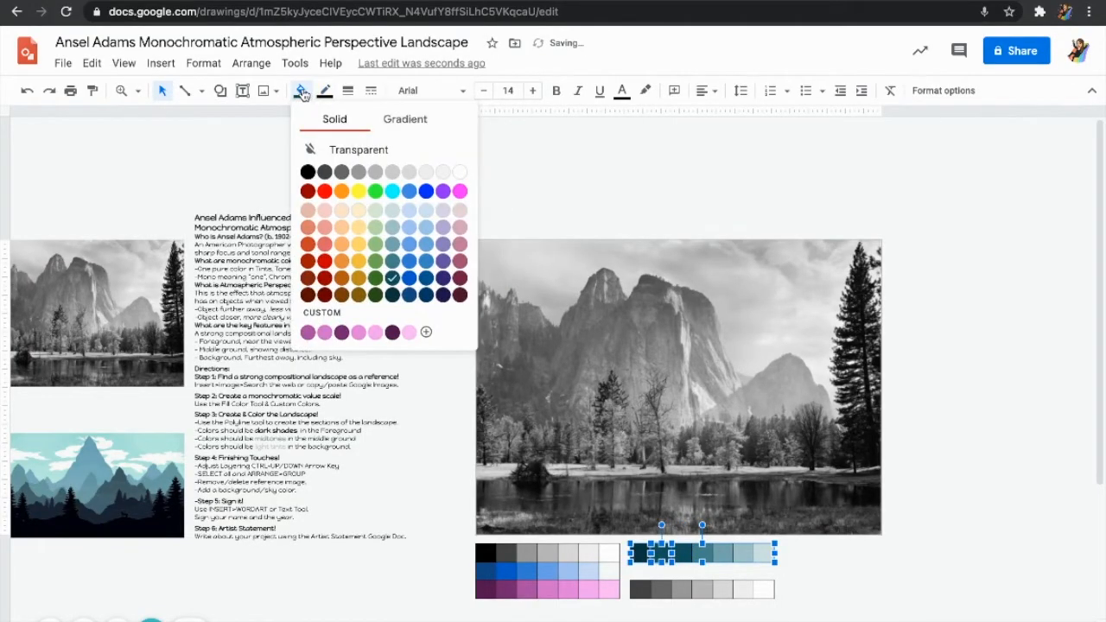
{"action": "left_click", "coordinate": [393, 295]}
Step: Fill the first cell of the teal value scale with black and check the scale up close
{"action": "left_click", "coordinate": [633, 554]}
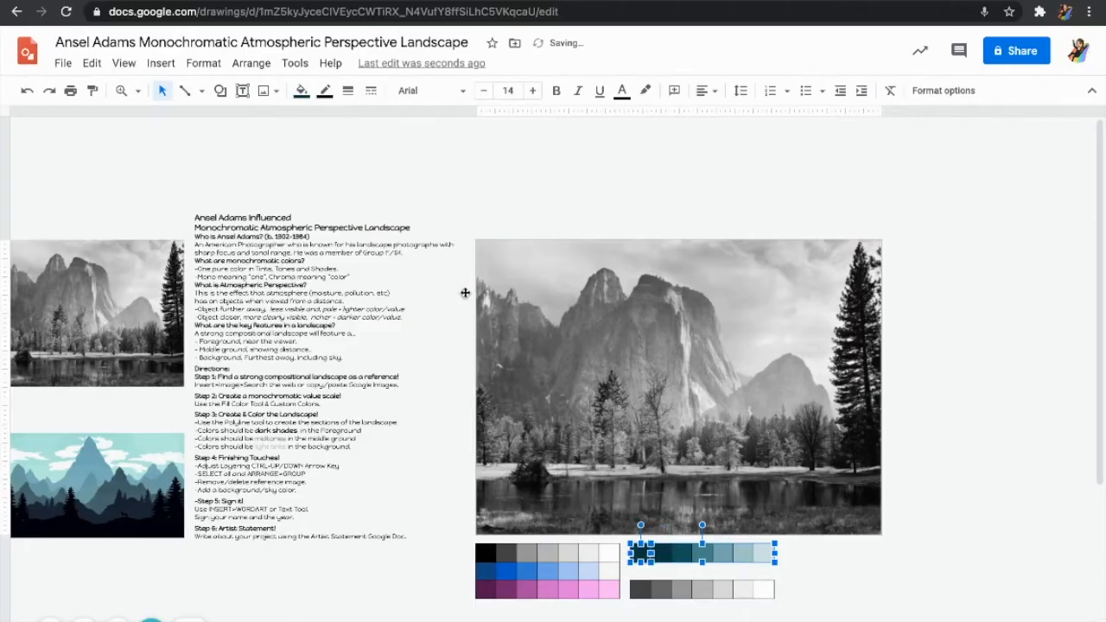
{"action": "left_click", "coordinate": [301, 91]}
{"action": "left_click", "coordinate": [309, 171]}
{"action": "left_click", "coordinate": [361, 142]}
{"action": "scroll", "coordinate": [660, 530], "scroll_direction": "up", "scroll_amount": 5}
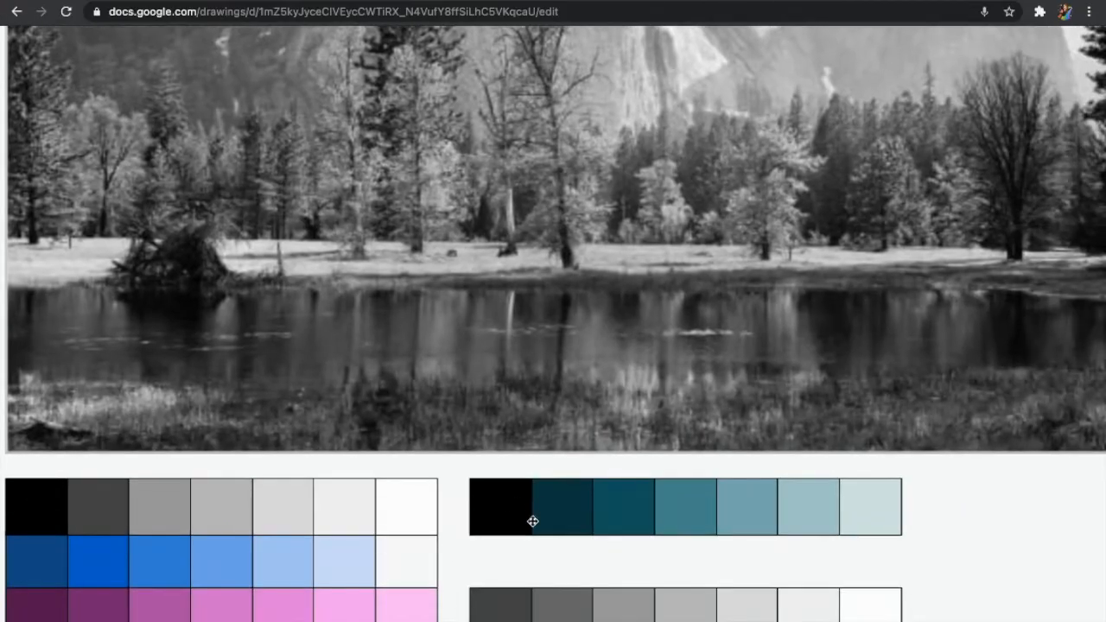
{"action": "left_click", "coordinate": [532, 522]}
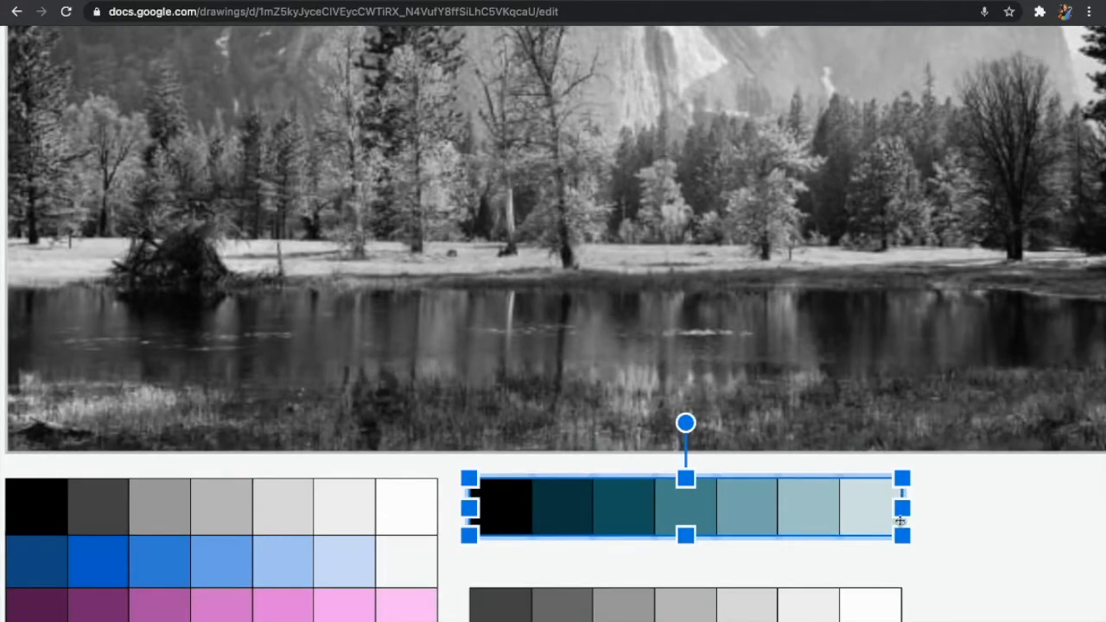
{"action": "scroll", "coordinate": [1022, 519], "scroll_direction": "down", "scroll_amount": 5}
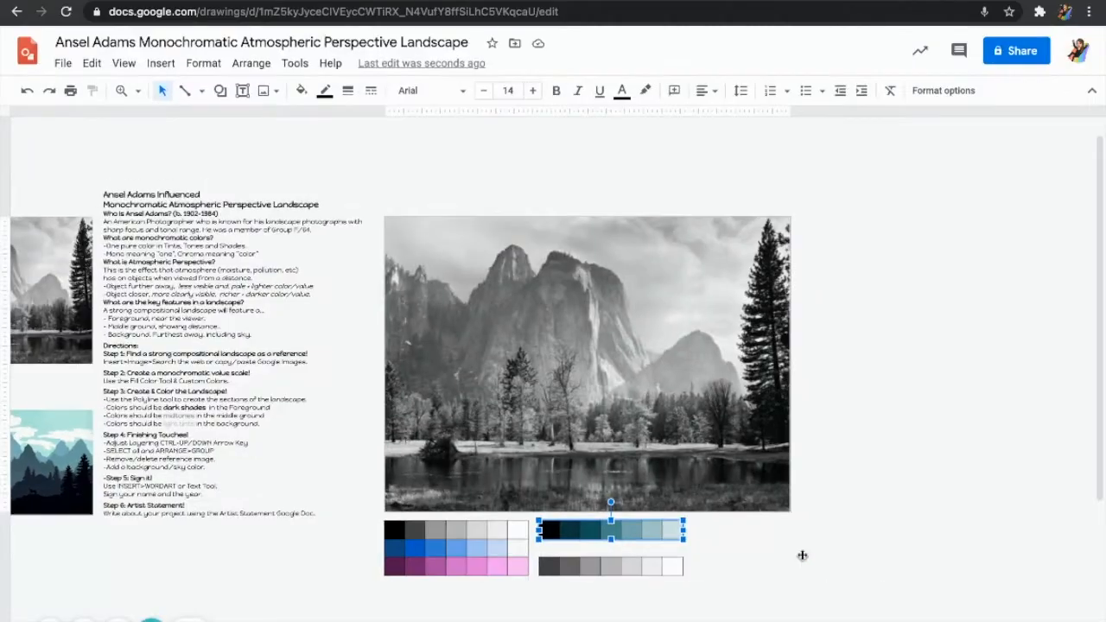
Step: Fill the first cell of the lower separate gray scale with a custom dark brown, #392605ff, based on an orange hue
{"action": "left_click", "coordinate": [554, 569]}
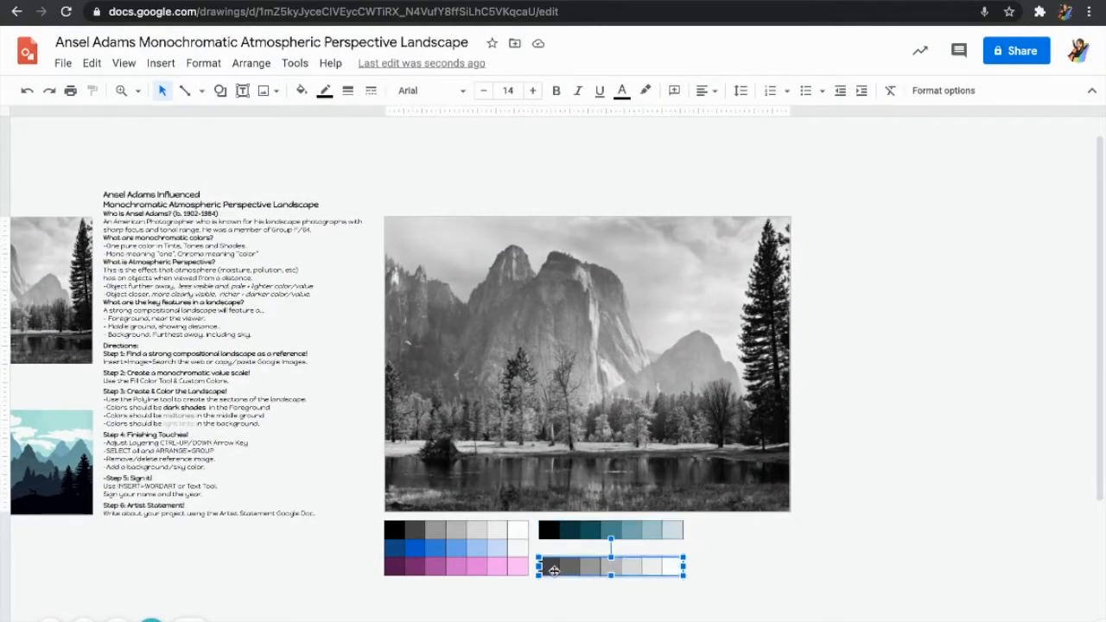
{"action": "left_click", "coordinate": [554, 571]}
{"action": "left_click", "coordinate": [303, 92]}
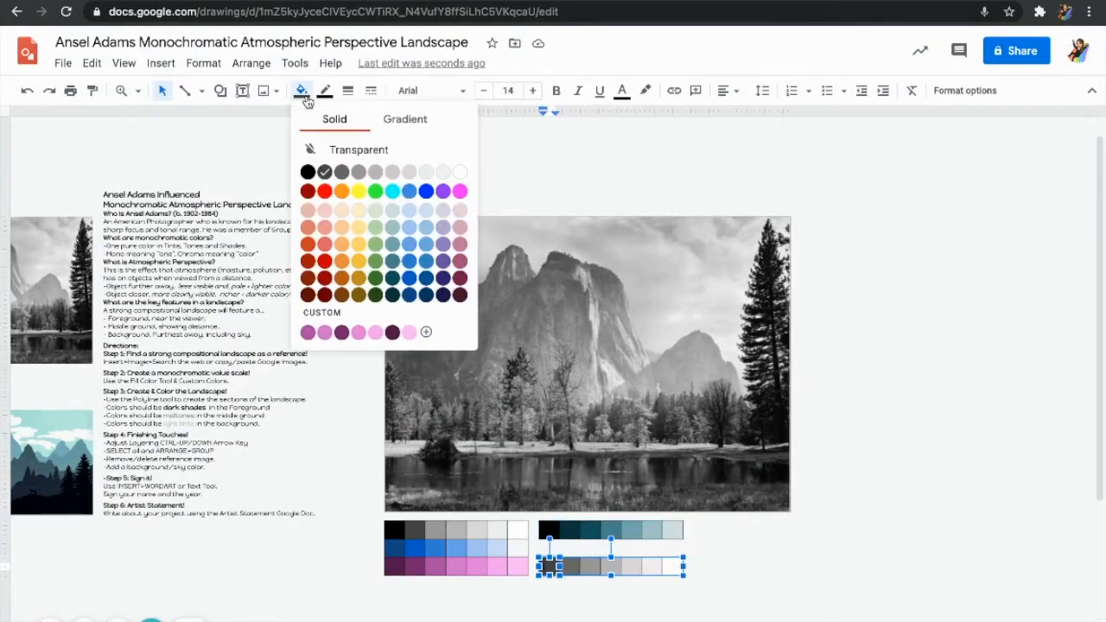
{"action": "left_click", "coordinate": [426, 333]}
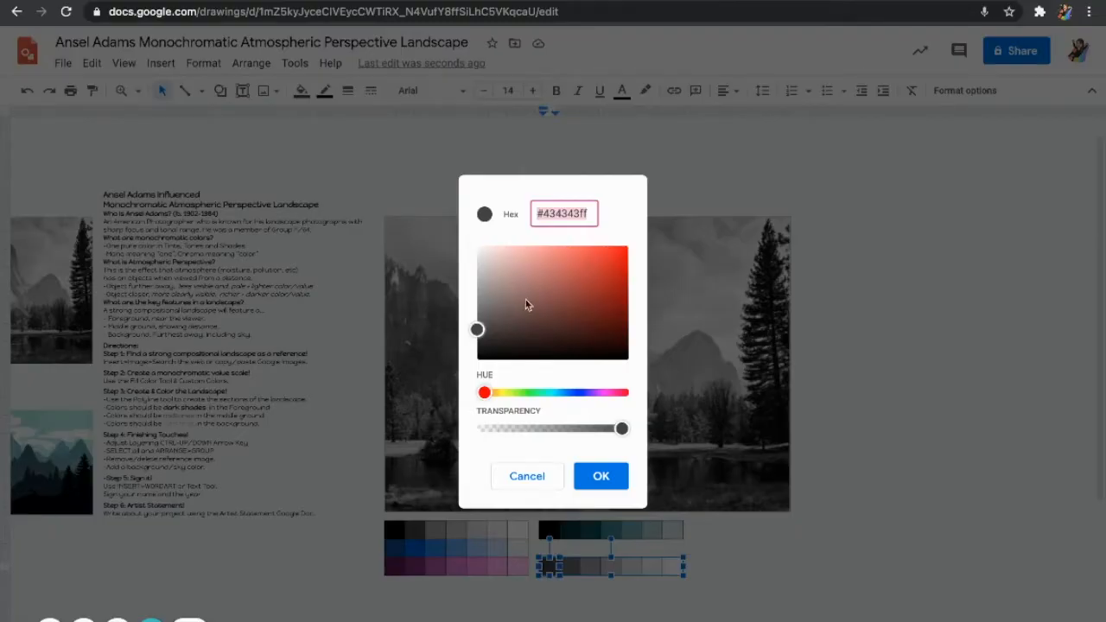
{"action": "left_click_drag", "start_coordinate": [486, 395], "coordinate": [498, 397]}
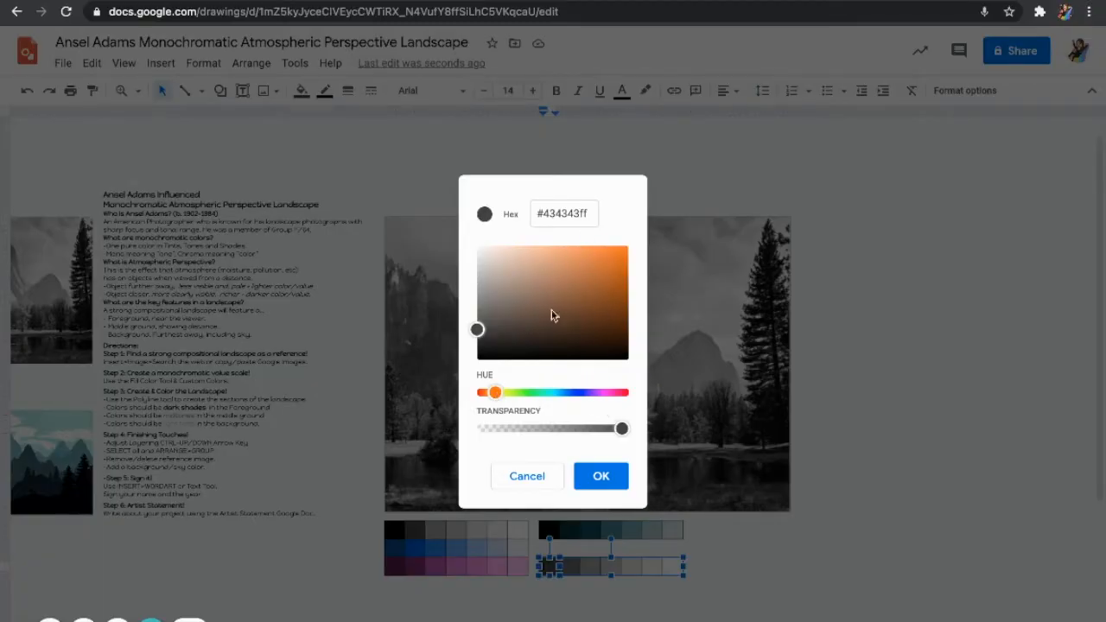
{"action": "mouse_move", "coordinate": [497, 398]}
{"action": "left_mouse_down"}
{"action": "mouse_move", "coordinate": [571, 396]}
{"action": "mouse_move", "coordinate": [628, 414]}
{"action": "mouse_move", "coordinate": [501, 406]}
{"action": "left_mouse_up"}
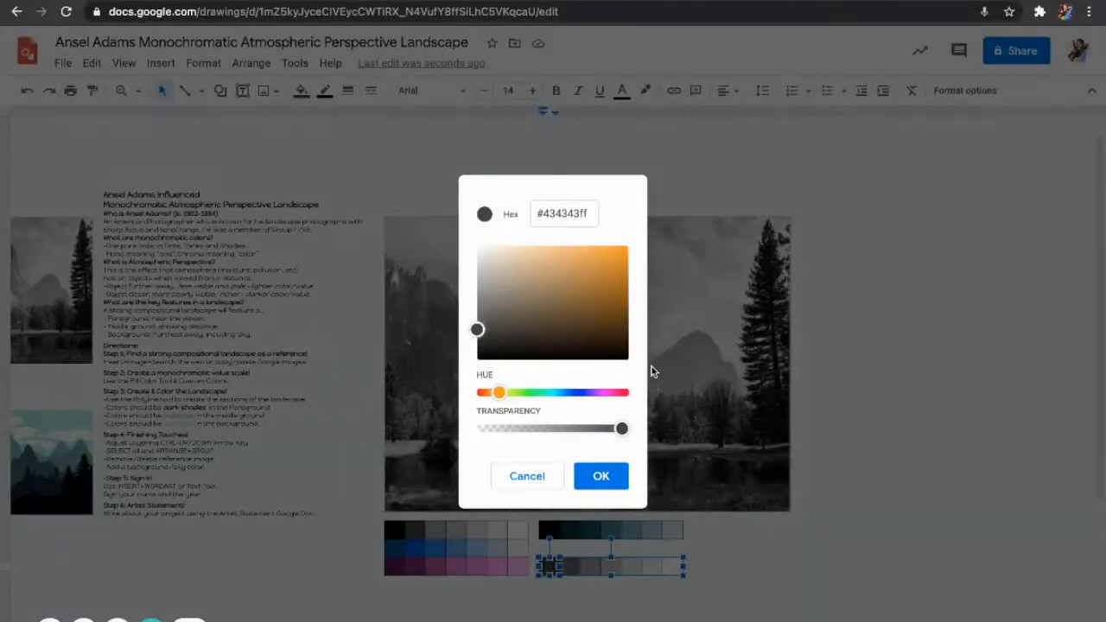
{"action": "mouse_move", "coordinate": [614, 344]}
{"action": "left_mouse_down"}
{"action": "mouse_move", "coordinate": [638, 378]}
{"action": "mouse_move", "coordinate": [616, 339]}
{"action": "left_mouse_up"}
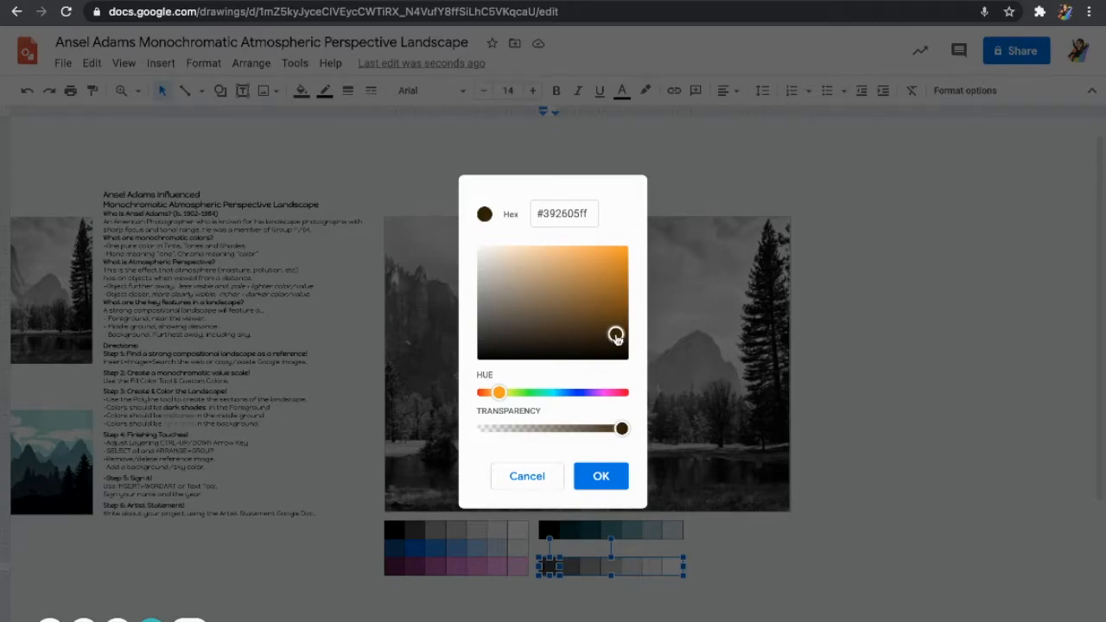
{"action": "left_click", "coordinate": [601, 477]}
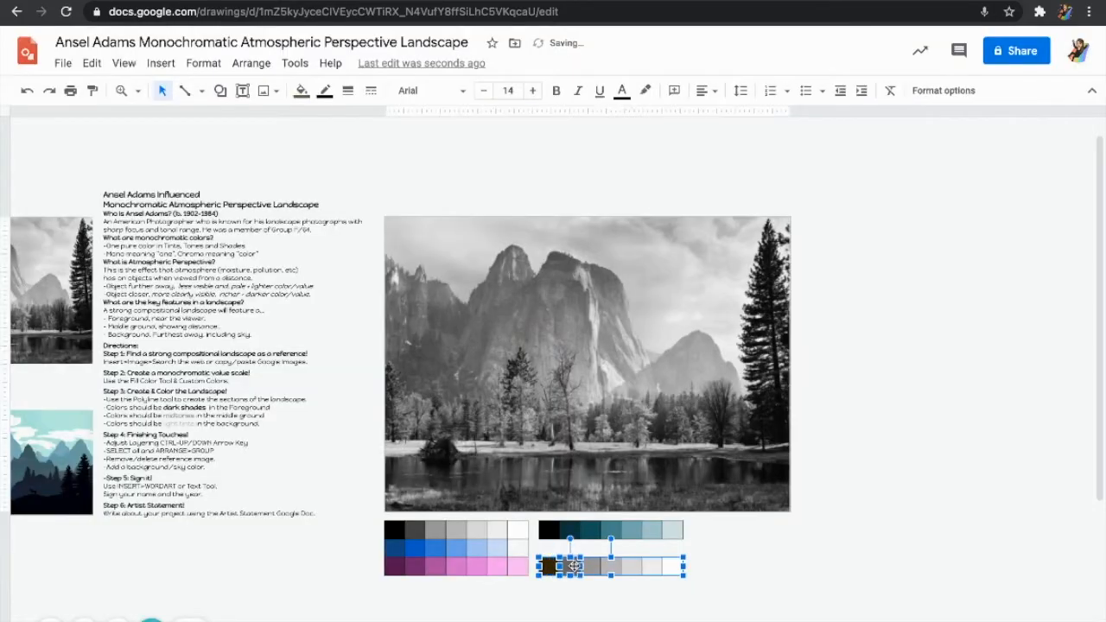
Step: Fill the second cell of the lower scale with a slightly lighter custom brown, #51390fff, derived from the first brown
{"action": "left_click", "coordinate": [308, 97]}
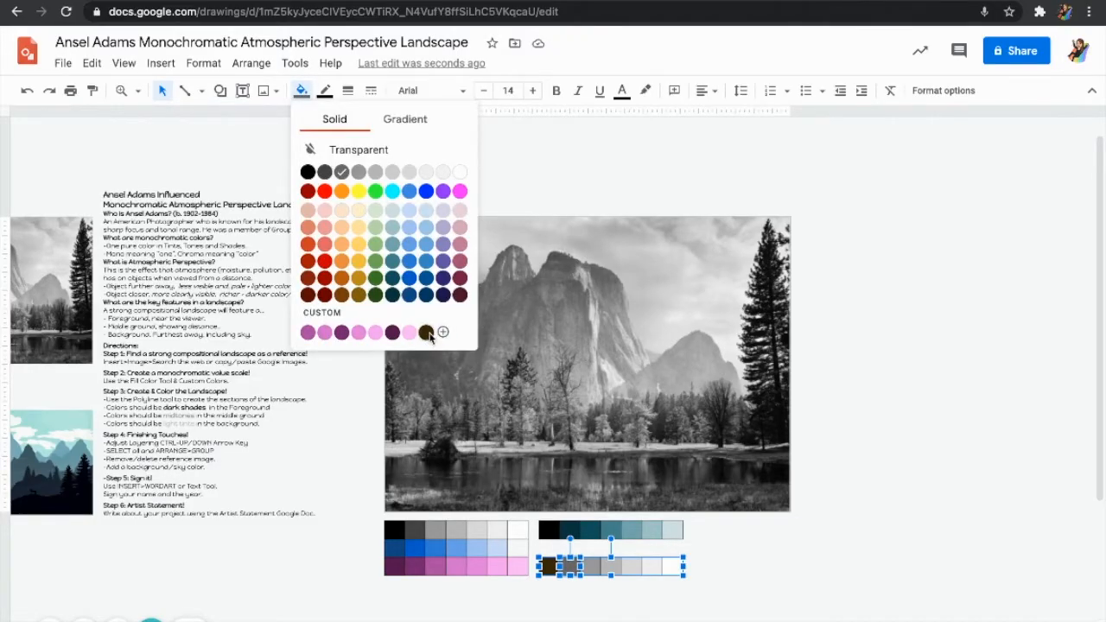
{"action": "left_click", "coordinate": [426, 333]}
{"action": "left_click", "coordinate": [308, 92]}
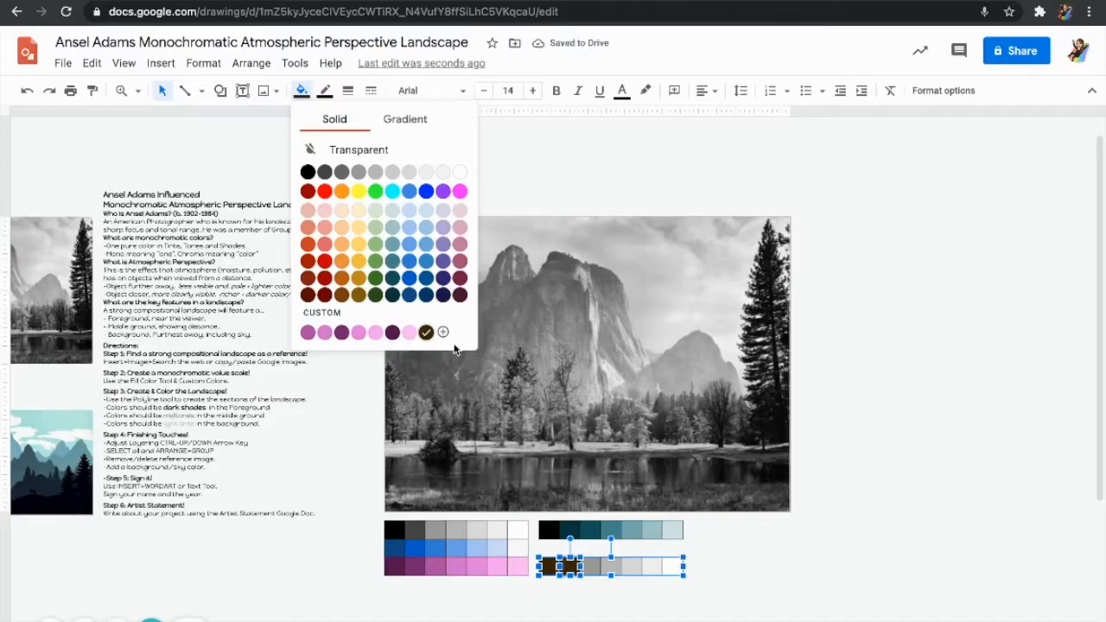
{"action": "left_click", "coordinate": [440, 328]}
{"action": "left_click_drag", "start_coordinate": [617, 337], "coordinate": [599, 323]}
{"action": "left_click", "coordinate": [605, 477]}
Step: Fill the third cell of the lower scale with a lighter custom brown, #694d1cff, derived from the second cell's color
{"action": "left_click", "coordinate": [591, 567]}
{"action": "left_click", "coordinate": [304, 90]}
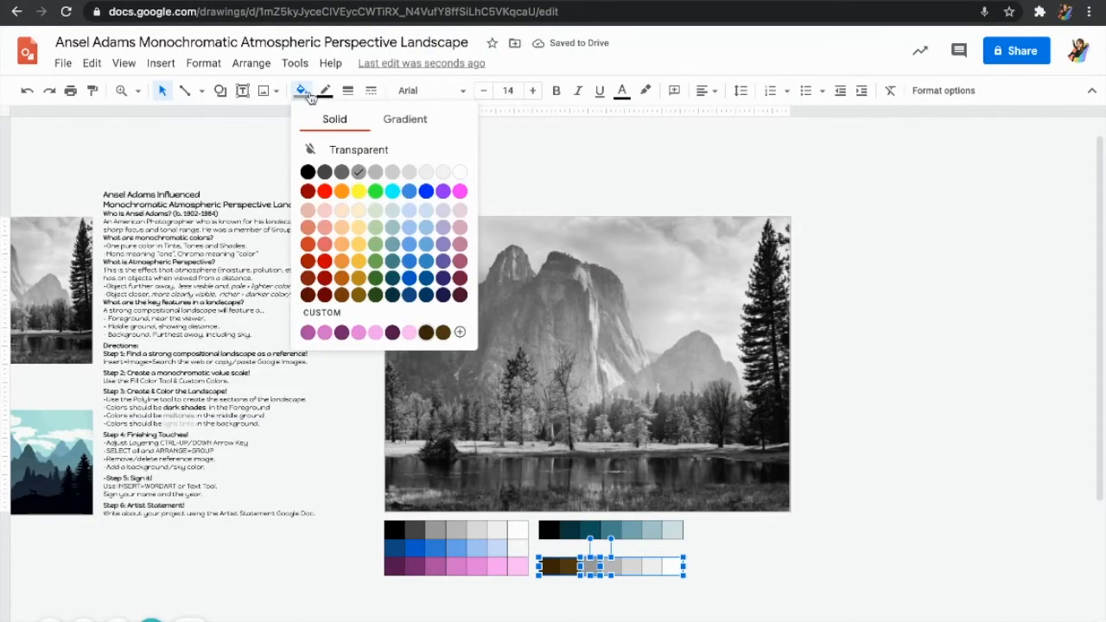
{"action": "left_click", "coordinate": [442, 331]}
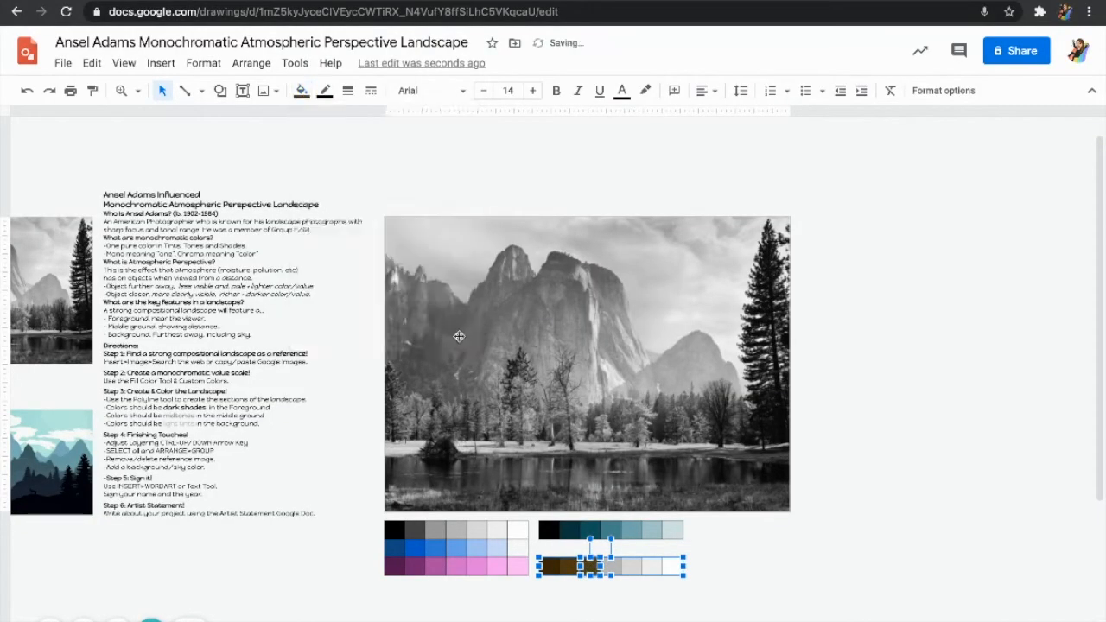
{"action": "left_click", "coordinate": [301, 92]}
{"action": "left_click", "coordinate": [461, 333]}
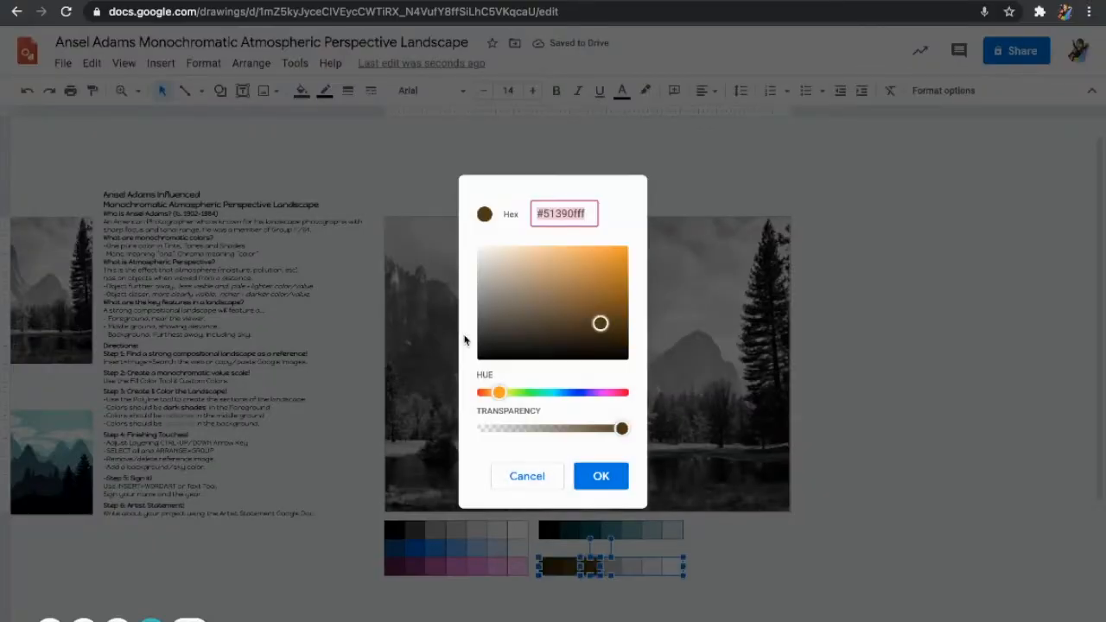
{"action": "left_click_drag", "start_coordinate": [598, 330], "coordinate": [587, 316]}
{"action": "left_click", "coordinate": [602, 478]}
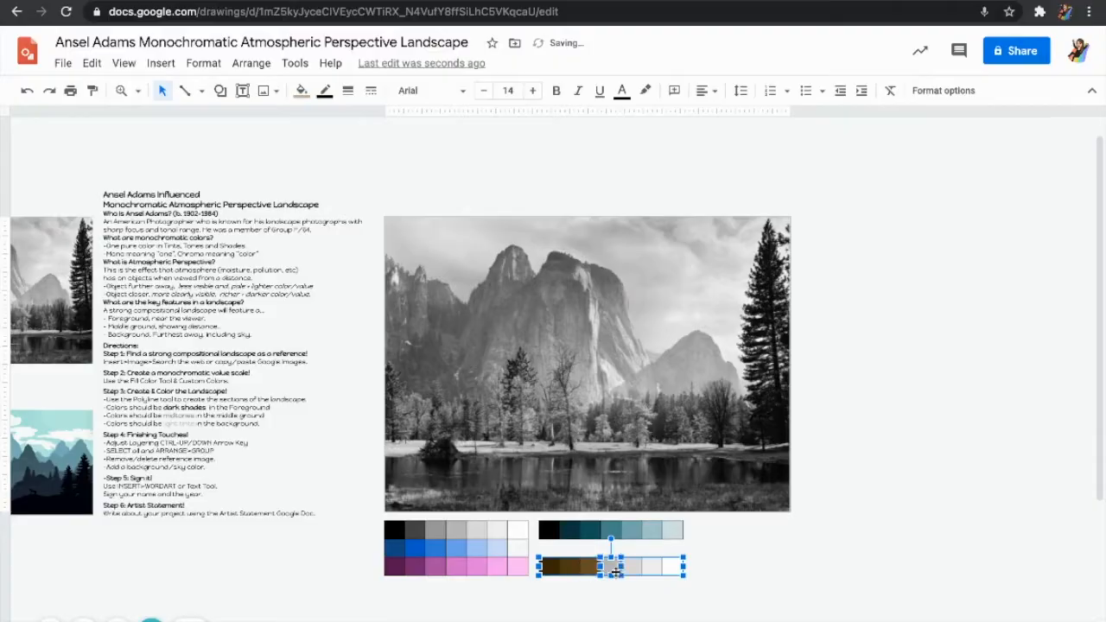
Step: Fill the fourth cell of the lower scale with a lighter custom brown, #80632eff, derived from the third cell's color
{"action": "left_click", "coordinate": [301, 91]}
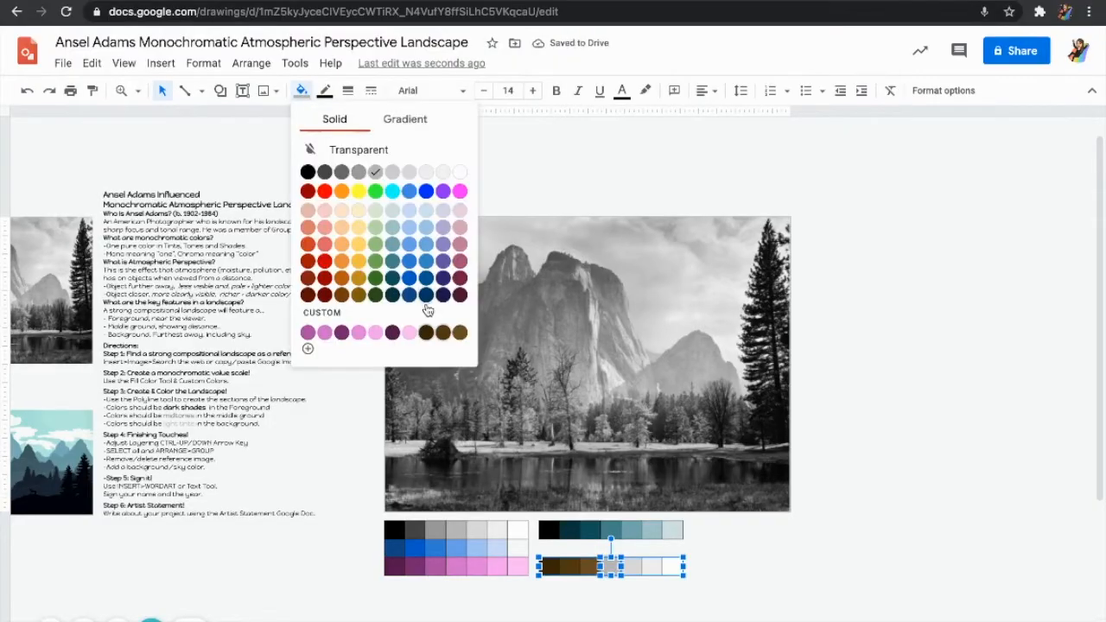
{"action": "left_click", "coordinate": [460, 337]}
{"action": "left_click", "coordinate": [302, 91]}
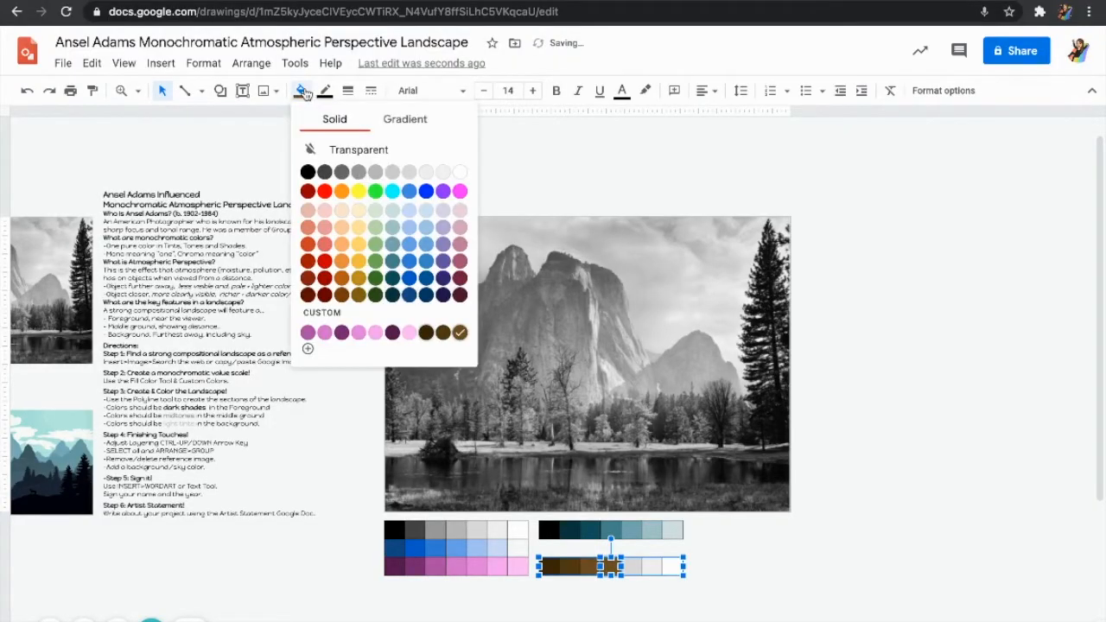
{"action": "left_click", "coordinate": [309, 349]}
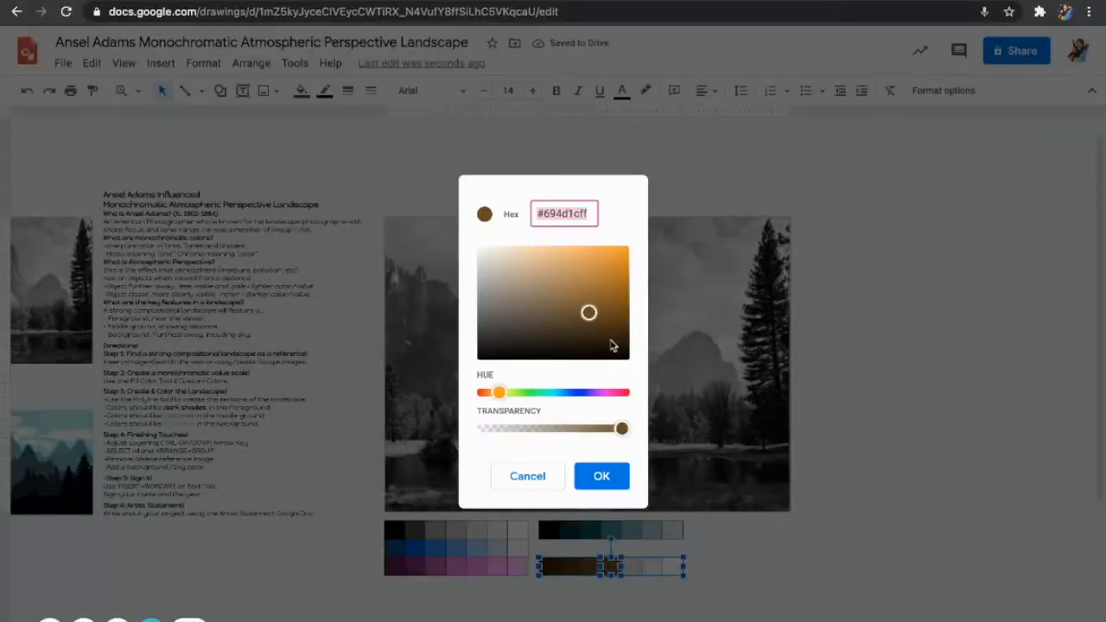
{"action": "left_click_drag", "start_coordinate": [589, 313], "coordinate": [574, 301]}
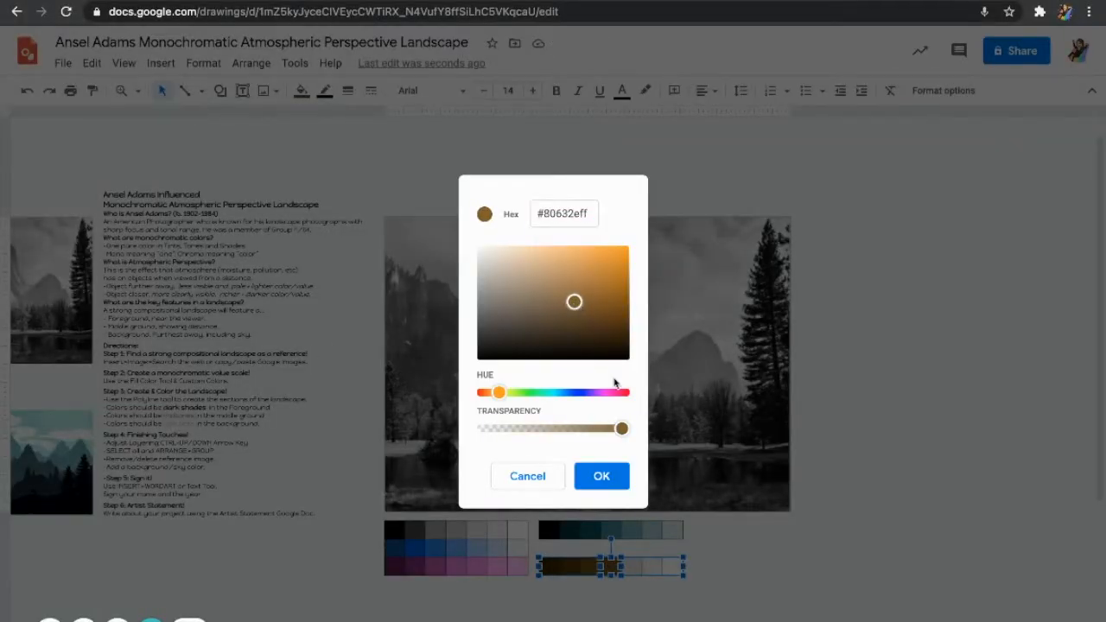
{"action": "left_click", "coordinate": [605, 476]}
Step: Fill the fifth cell of the lower scale with a custom tan brown lighter than the fourth cell's color and derived from it
{"action": "left_click", "coordinate": [633, 566]}
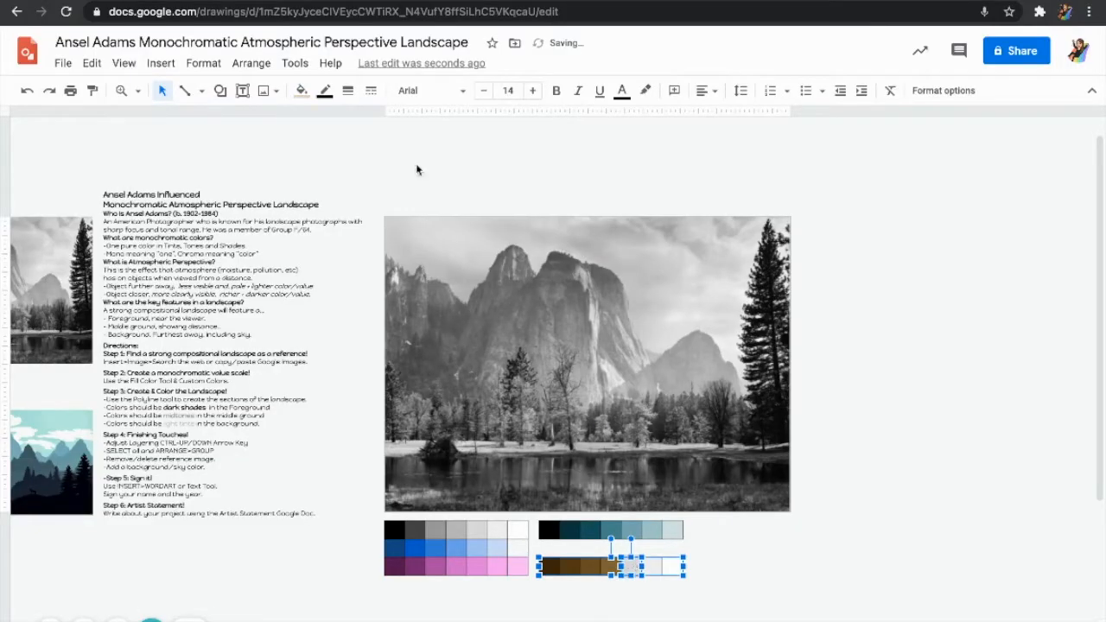
{"action": "left_click", "coordinate": [302, 91]}
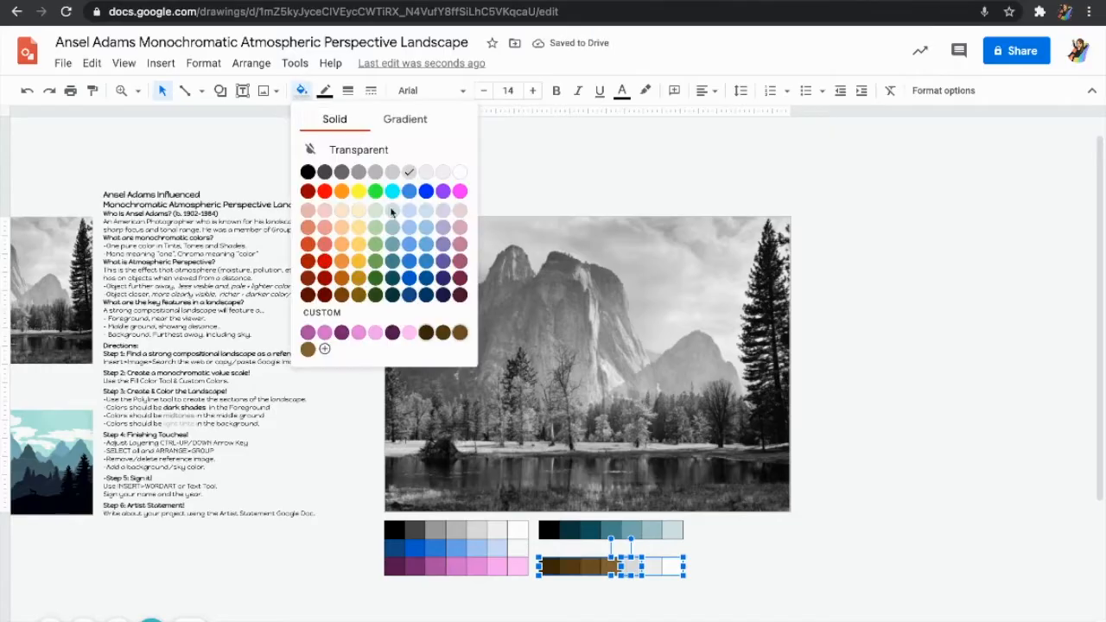
{"action": "left_click", "coordinate": [309, 350]}
{"action": "left_click", "coordinate": [302, 92]}
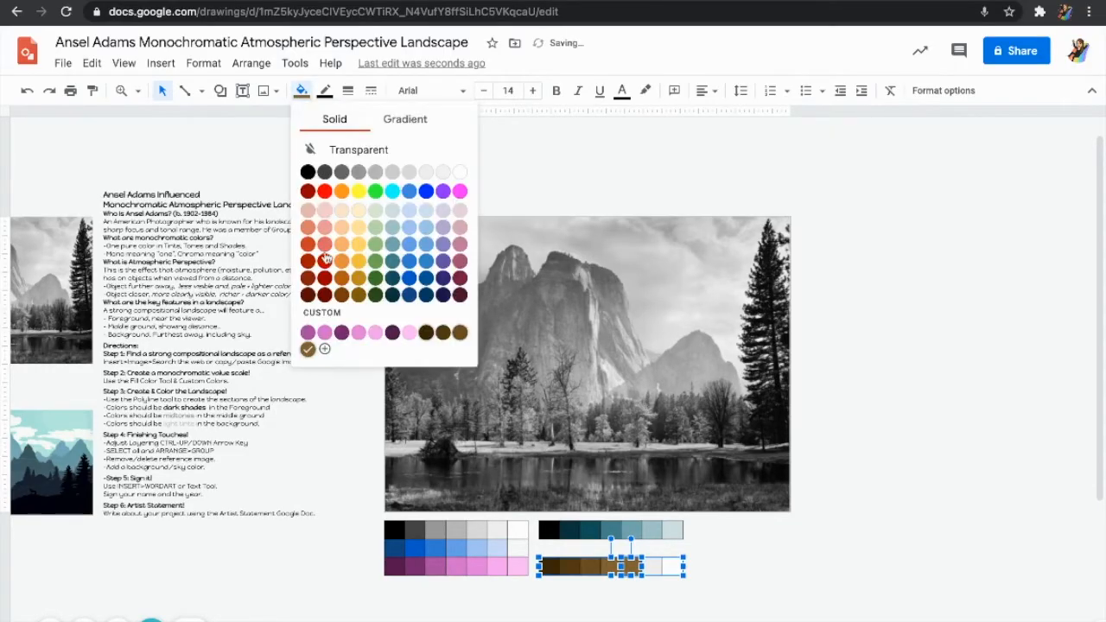
{"action": "left_click", "coordinate": [325, 352]}
{"action": "left_click_drag", "start_coordinate": [573, 304], "coordinate": [551, 289]}
{"action": "left_click", "coordinate": [605, 477]}
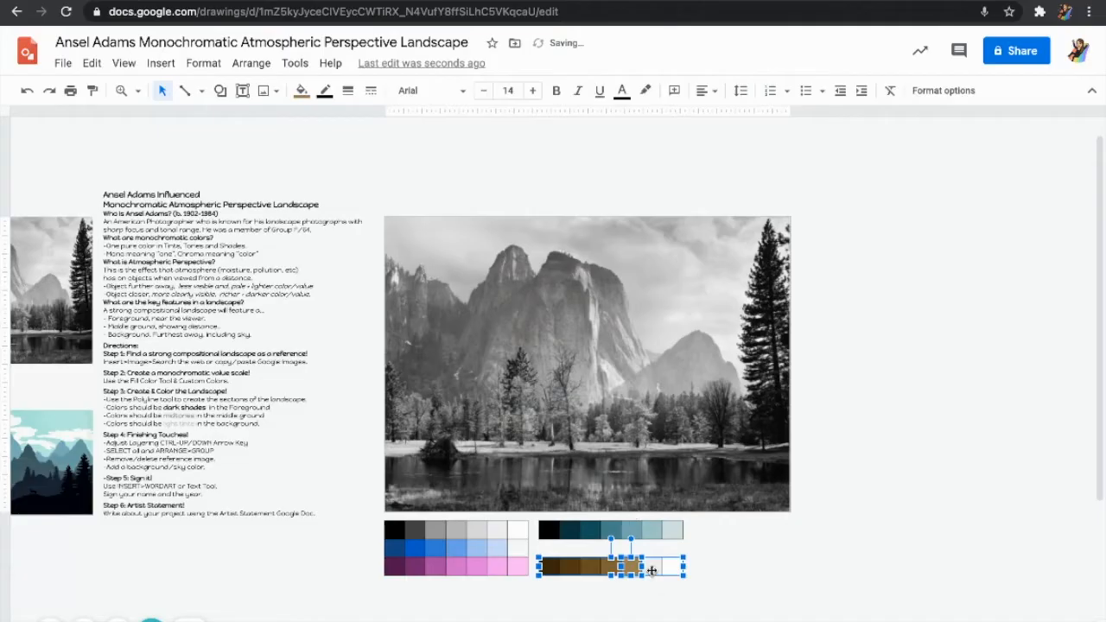
Step: Fill the sixth cell of the lower scale with a lighter custom tan derived from the fifth cell's color
{"action": "left_click", "coordinate": [302, 91]}
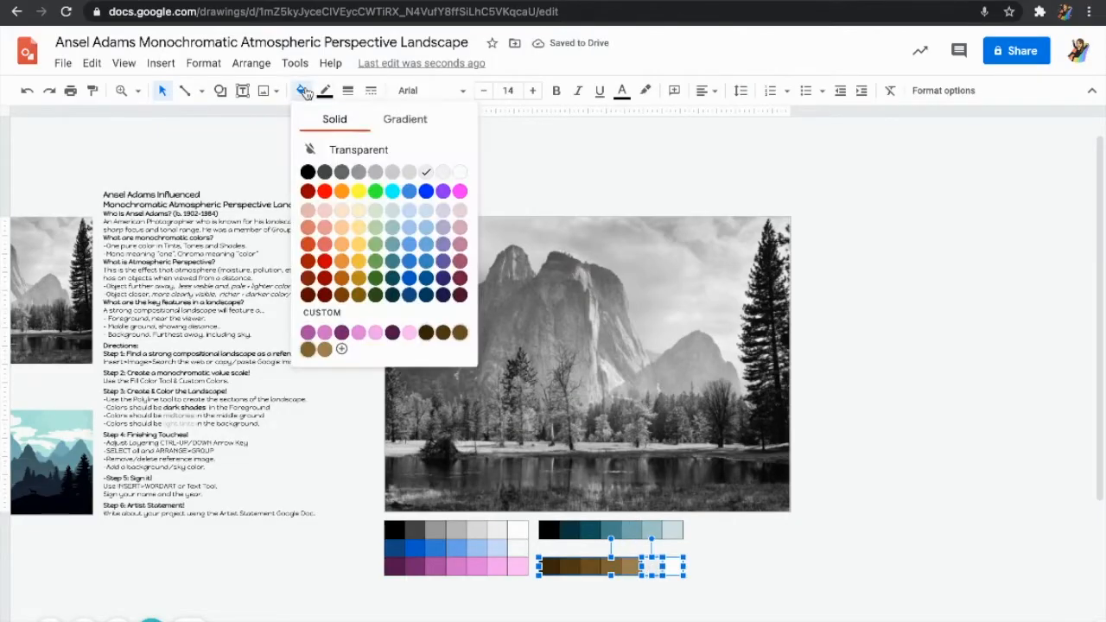
{"action": "left_click", "coordinate": [319, 354]}
{"action": "left_click", "coordinate": [298, 91]}
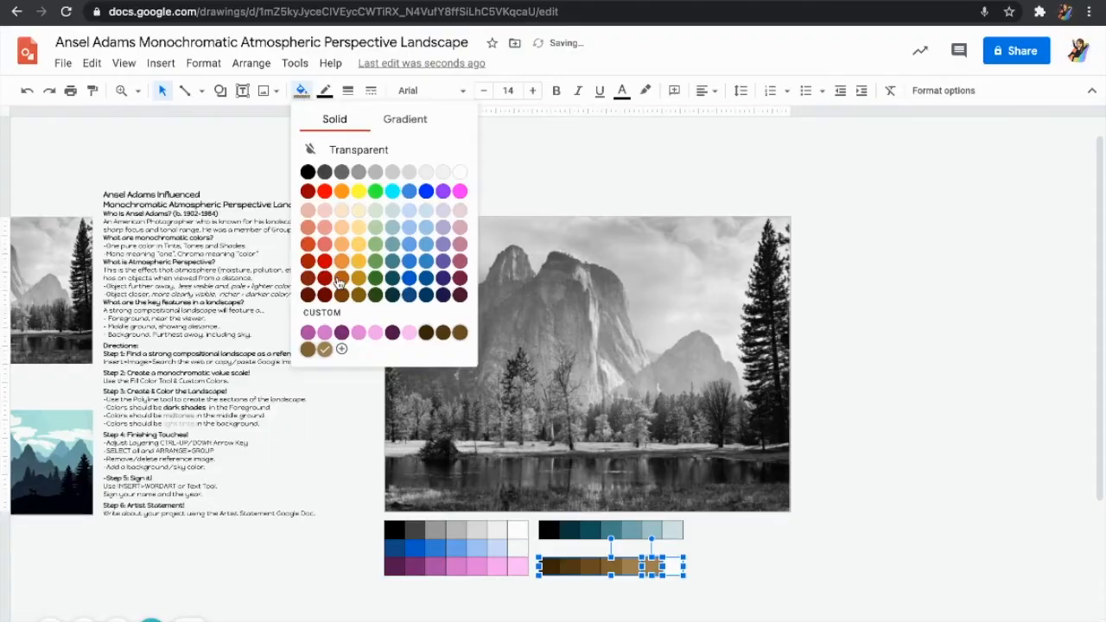
{"action": "left_click", "coordinate": [343, 353]}
{"action": "left_click_drag", "start_coordinate": [551, 291], "coordinate": [535, 275]}
{"action": "left_click", "coordinate": [612, 480]}
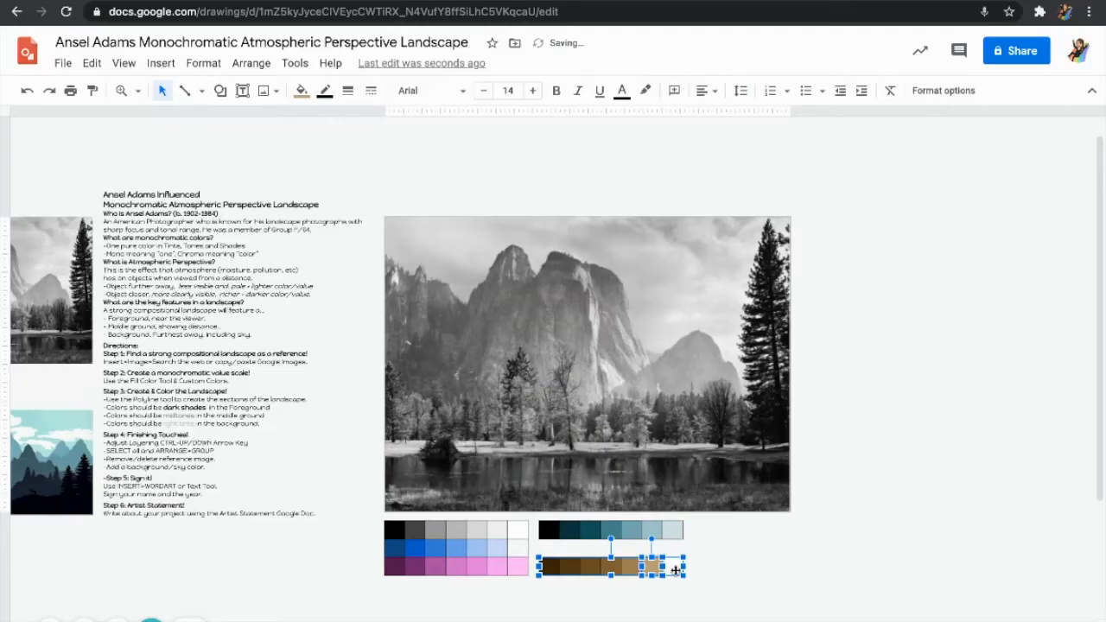
Step: Fill the seventh cell of the lower scale with a pale custom tan, #e0c9a1ff, derived from the sixth cell's color
{"action": "left_click", "coordinate": [302, 92]}
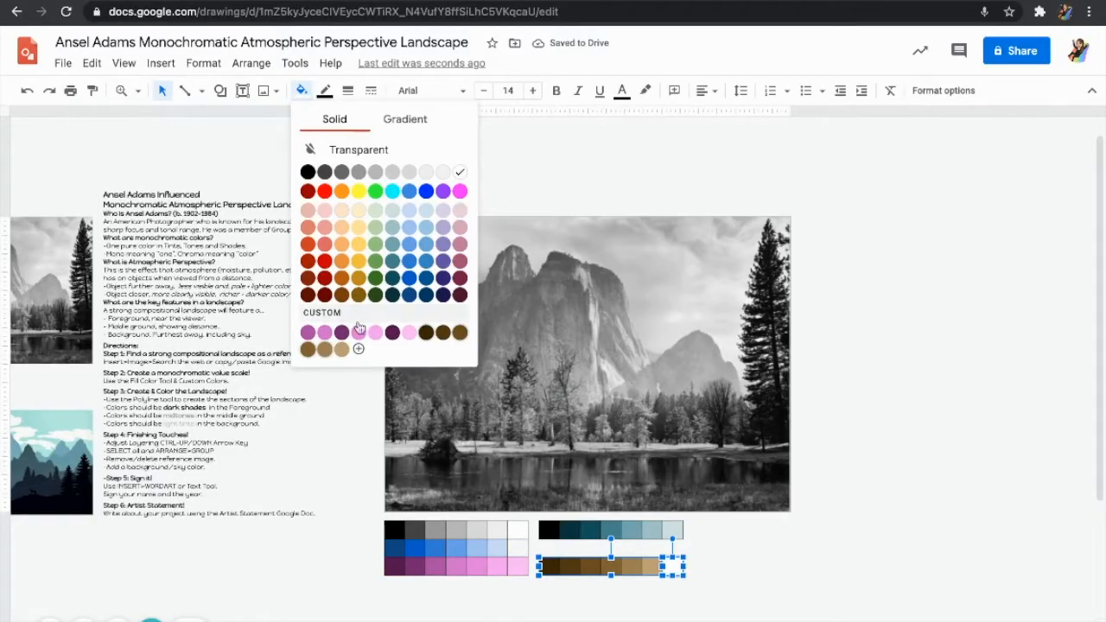
{"action": "left_click", "coordinate": [344, 352]}
{"action": "left_click", "coordinate": [305, 101]}
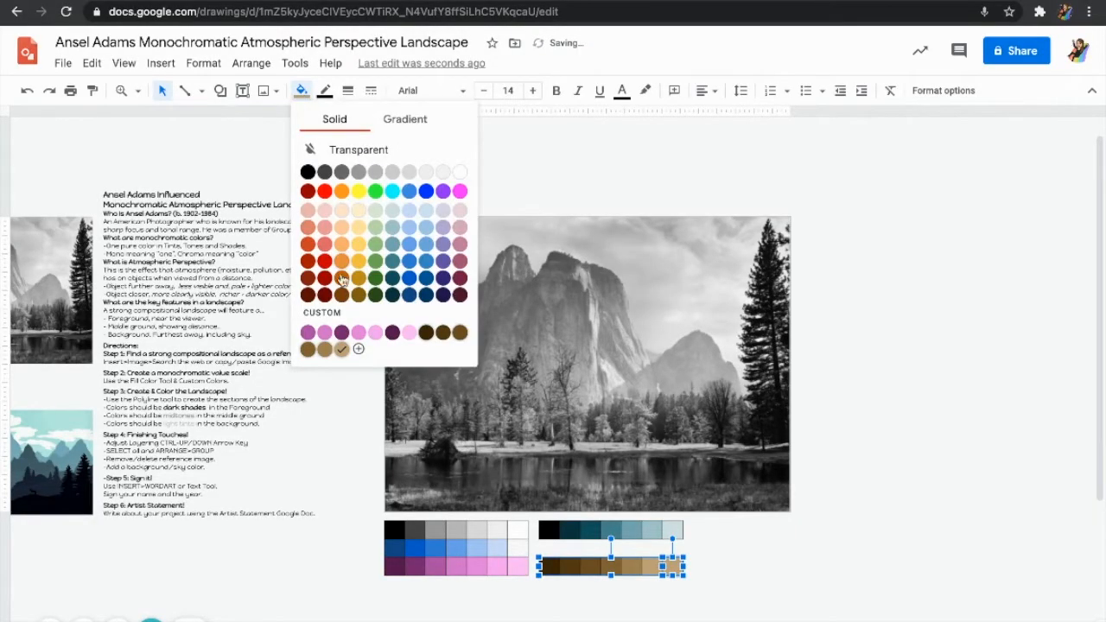
{"action": "left_click", "coordinate": [359, 350]}
{"action": "left_click_drag", "start_coordinate": [535, 276], "coordinate": [518, 259]}
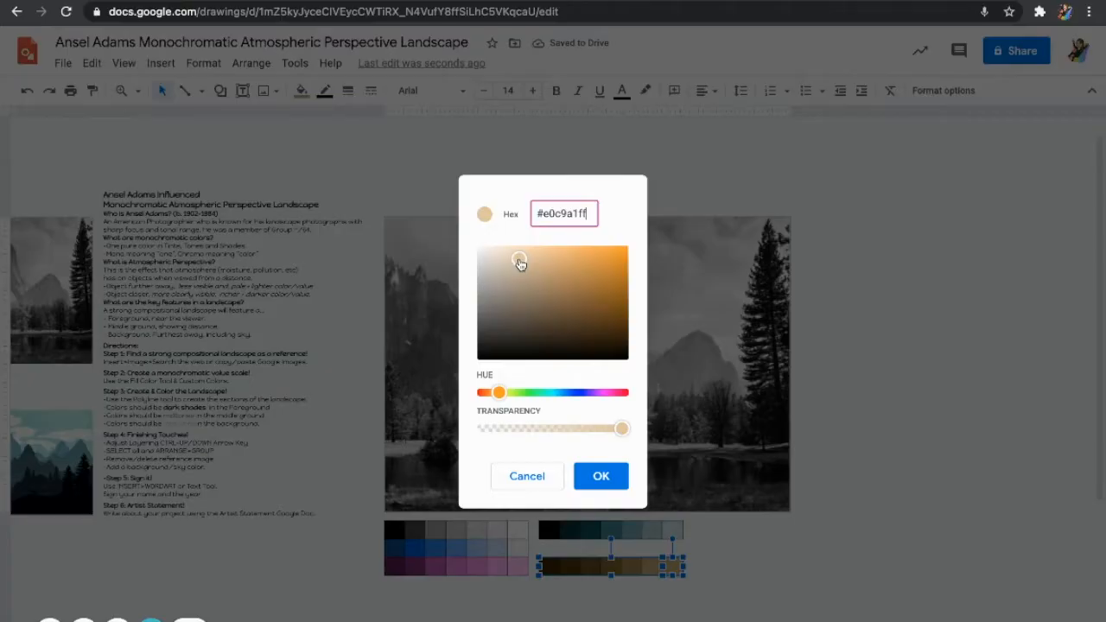
{"action": "left_click", "coordinate": [601, 476]}
Step: Move the whole brown value scale up so it sits directly against the underside of the teal scale
{"action": "left_click", "coordinate": [776, 567]}
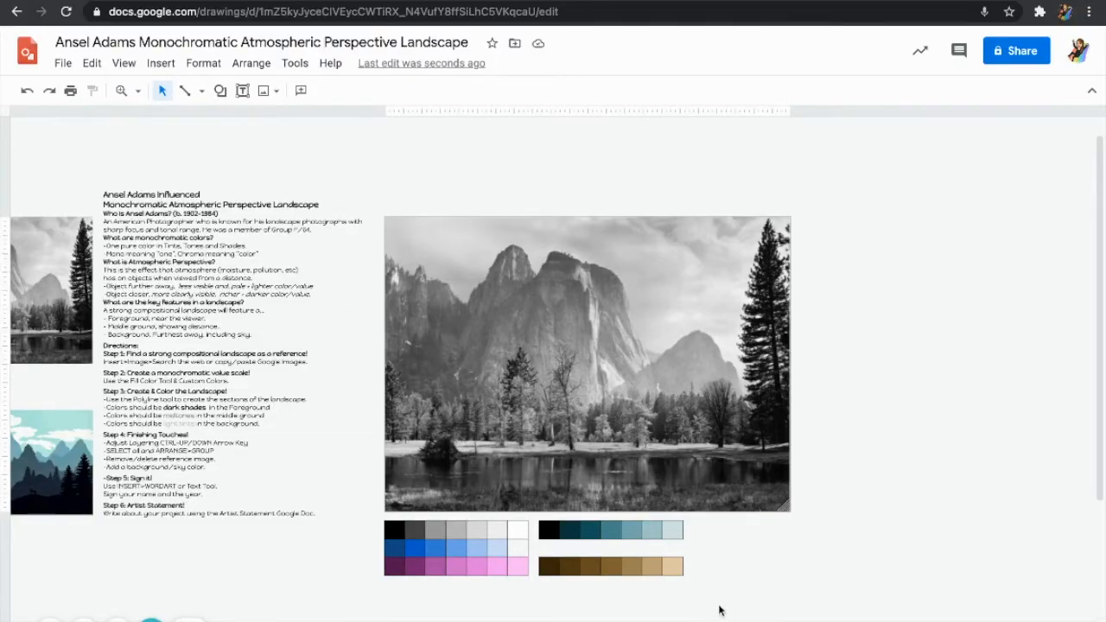
{"action": "left_click_drag", "start_coordinate": [692, 585], "coordinate": [549, 549]}
{"action": "left_click", "coordinate": [648, 603]}
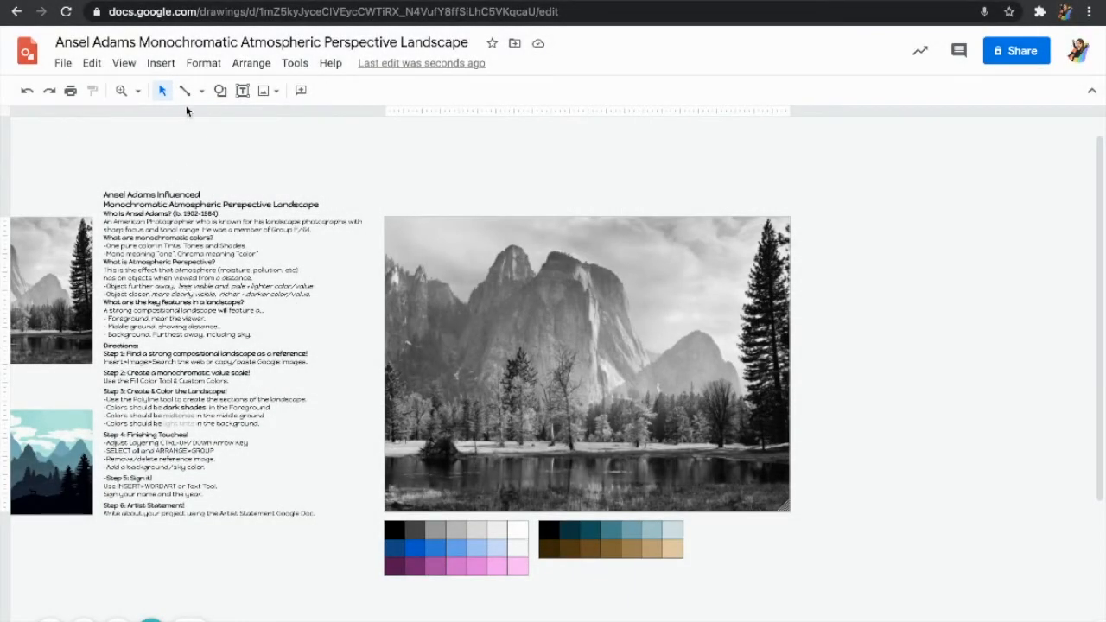
{"action": "left_click", "coordinate": [201, 91]}
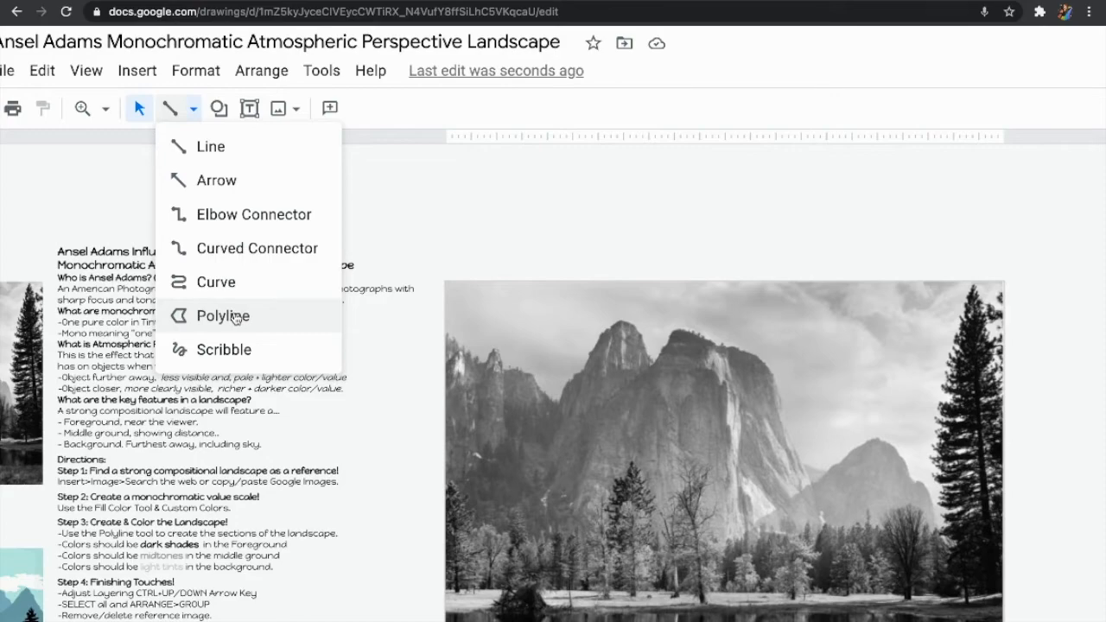
{"action": "left_click", "coordinate": [223, 316]}
{"action": "scroll", "coordinate": [465, 328], "scroll_direction": "down", "scroll_amount": 5}
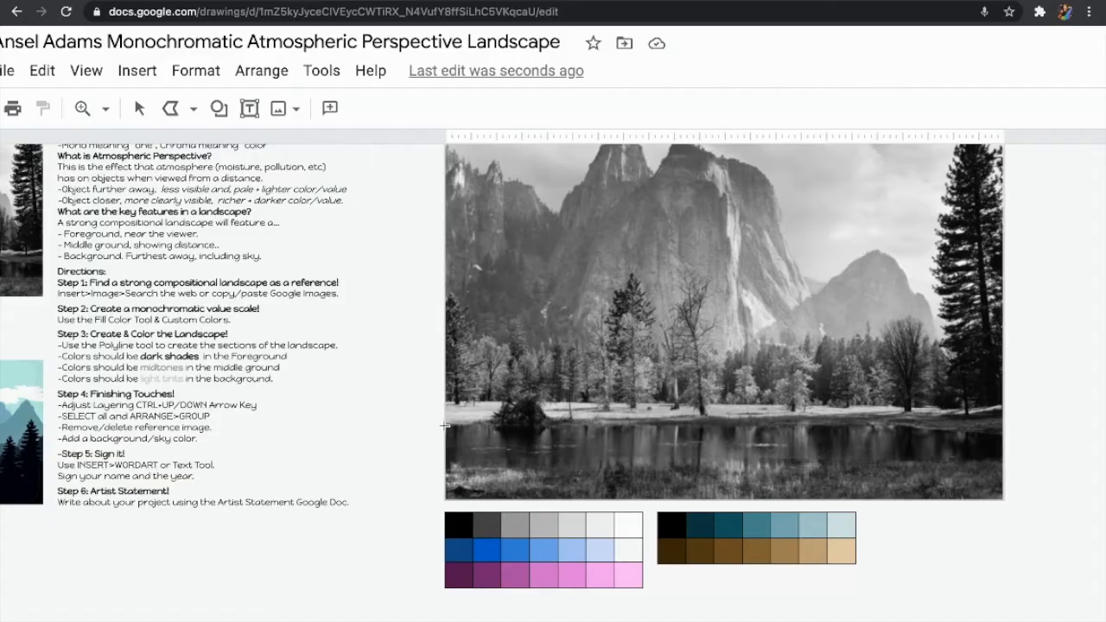
{"action": "left_click", "coordinate": [494, 416]}
{"action": "scroll", "coordinate": [511, 395], "scroll_direction": "up", "scroll_amount": 5}
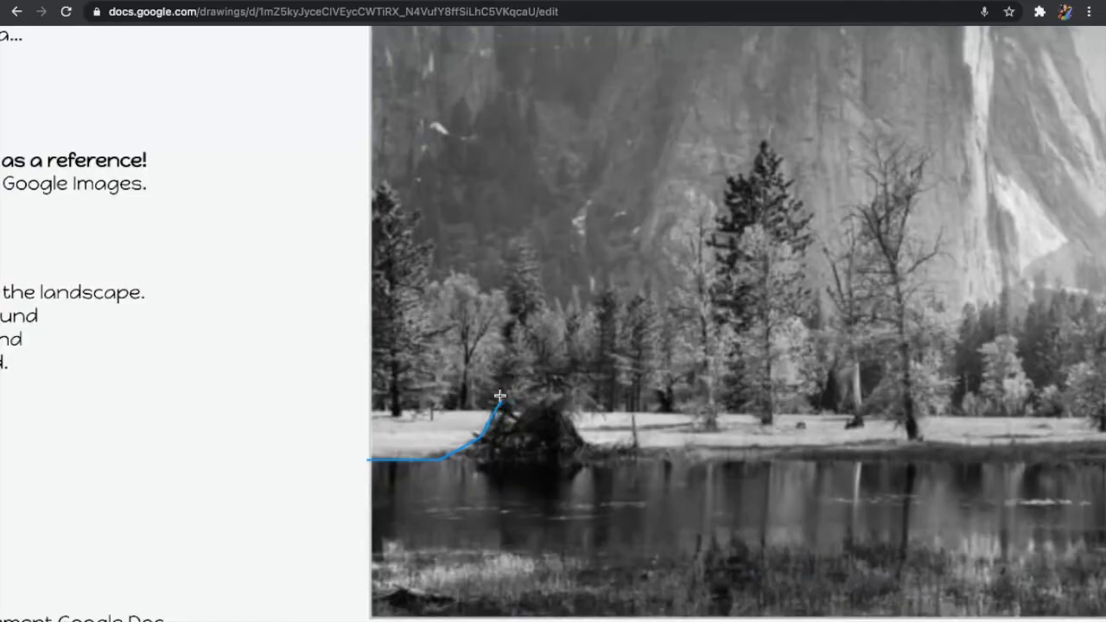
{"action": "left_click", "coordinate": [502, 403]}
{"action": "left_click", "coordinate": [489, 387]}
{"action": "left_click", "coordinate": [512, 370]}
{"action": "double_click", "coordinate": [515, 370]}
{"action": "key", "text": "Delete"}
Step: Trace the water and bank mound as a closed polyline across the photo's foreground and fill it with the darkest custom brown
{"action": "scroll", "coordinate": [543, 475], "scroll_direction": "down", "scroll_amount": 5}
{"action": "left_click", "coordinate": [834, 396]}
{"action": "left_click", "coordinate": [404, 396]}
{"action": "left_click", "coordinate": [406, 333]}
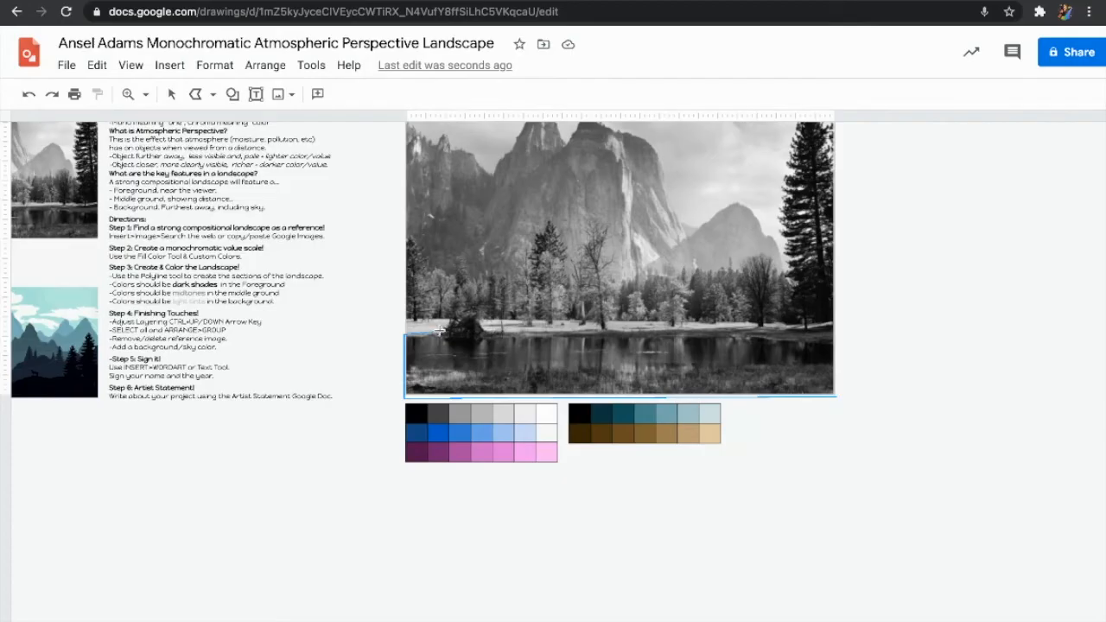
{"action": "left_click", "coordinate": [442, 332]}
{"action": "left_click", "coordinate": [459, 306]}
{"action": "left_click", "coordinate": [795, 327]}
{"action": "left_click", "coordinate": [835, 318]}
{"action": "double_click", "coordinate": [835, 391]}
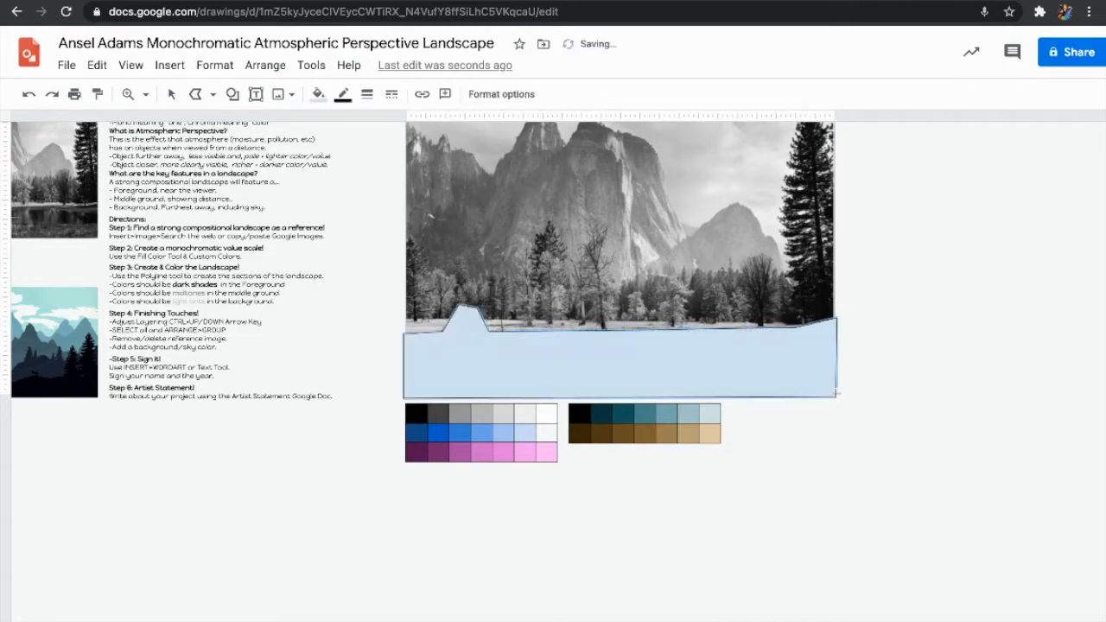
{"action": "left_click", "coordinate": [318, 94]}
{"action": "left_click", "coordinate": [450, 349]}
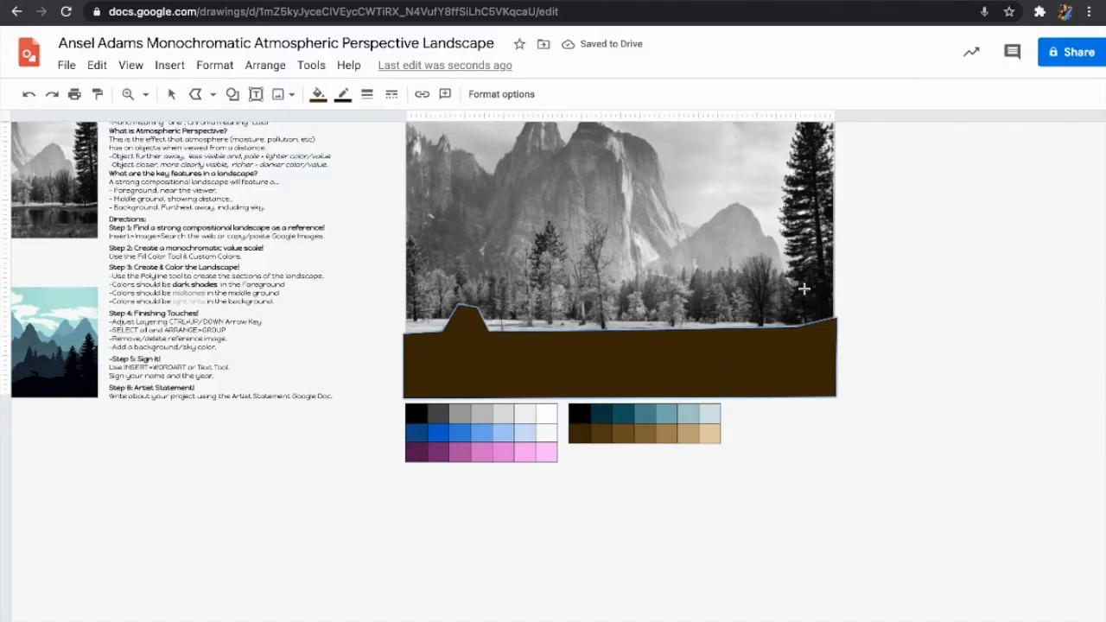
Step: Search the web from within the drawing for images of "Dark Brown Tree PNG"
{"action": "left_click", "coordinate": [169, 67]}
{"action": "mouse_move", "coordinate": [189, 101]}
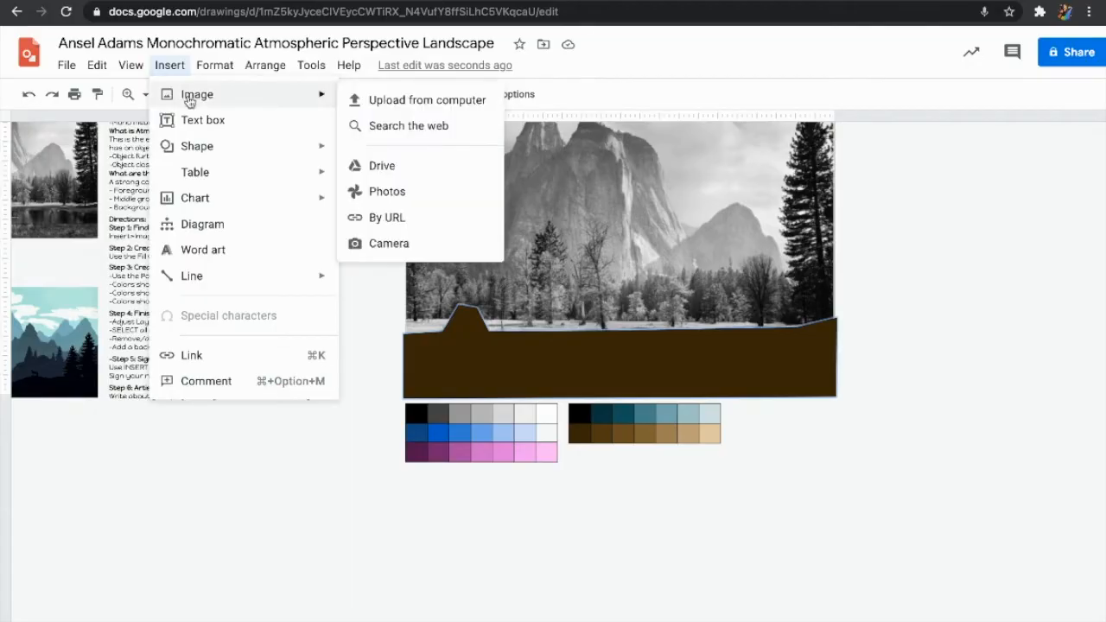
{"action": "left_click", "coordinate": [410, 132]}
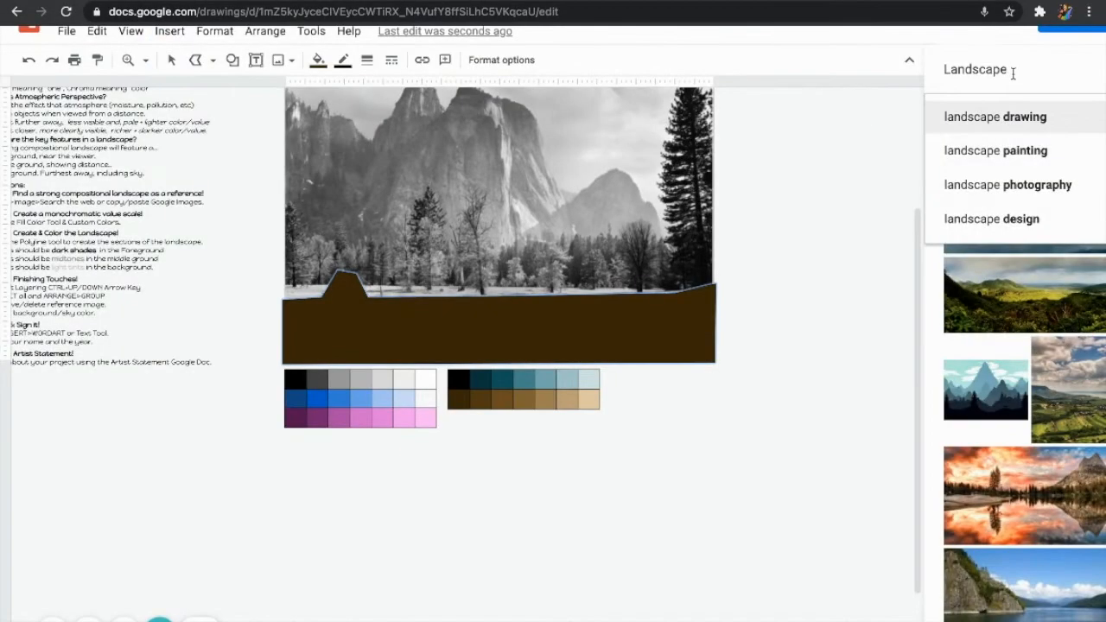
{"action": "left_click_drag", "start_coordinate": [1012, 69], "coordinate": [883, 73]}
{"action": "type", "text": "Dark "}
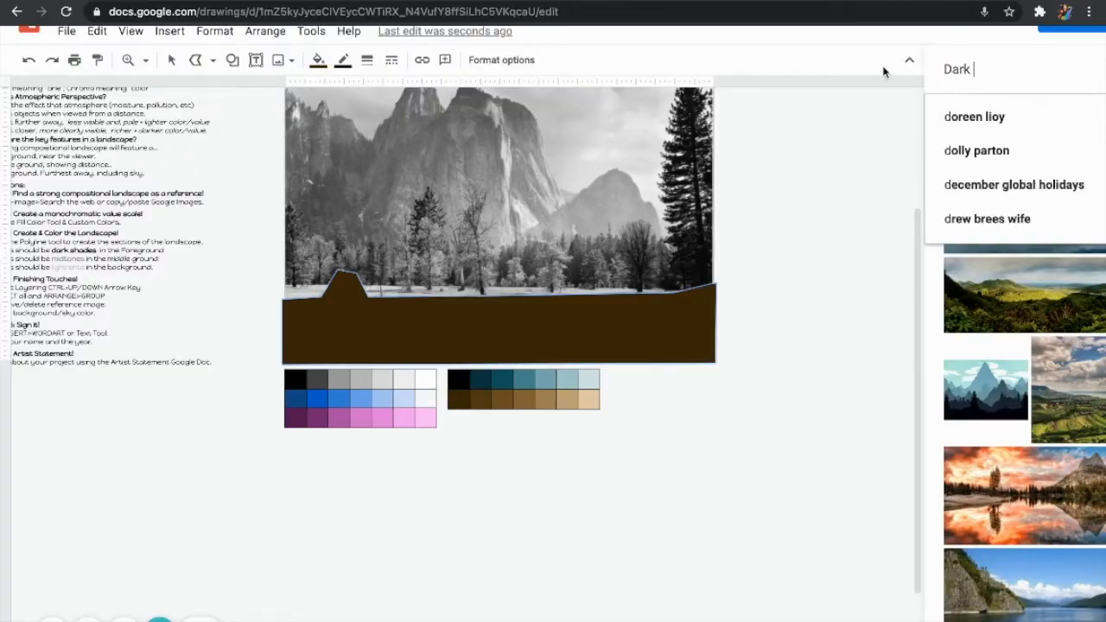
{"action": "type", "text": "Brown Tree PNG"}
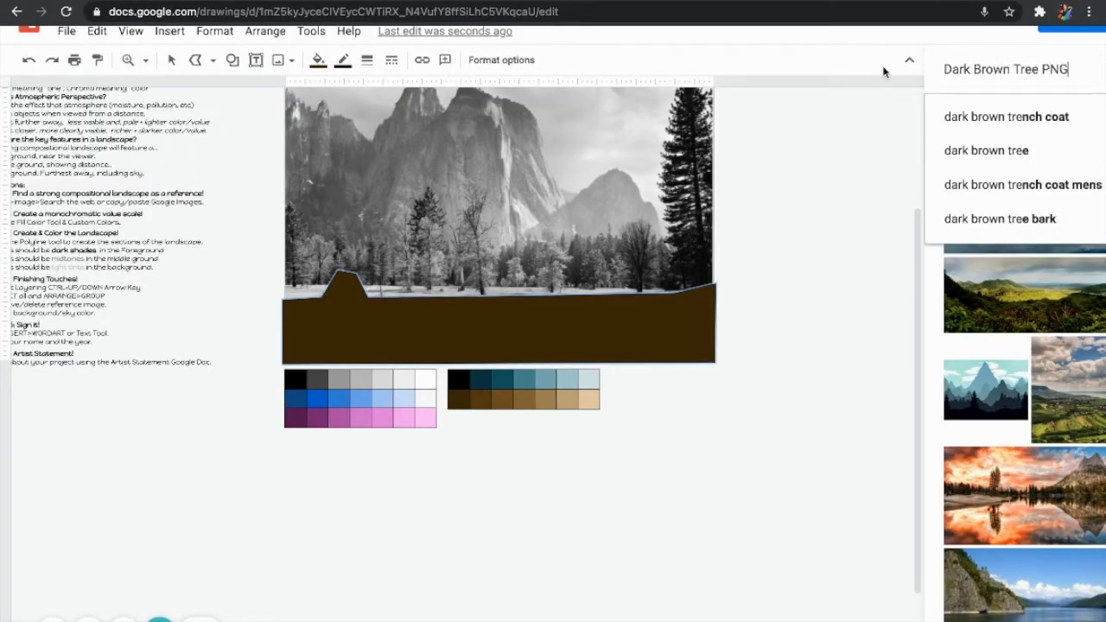
{"action": "key", "text": "Return"}
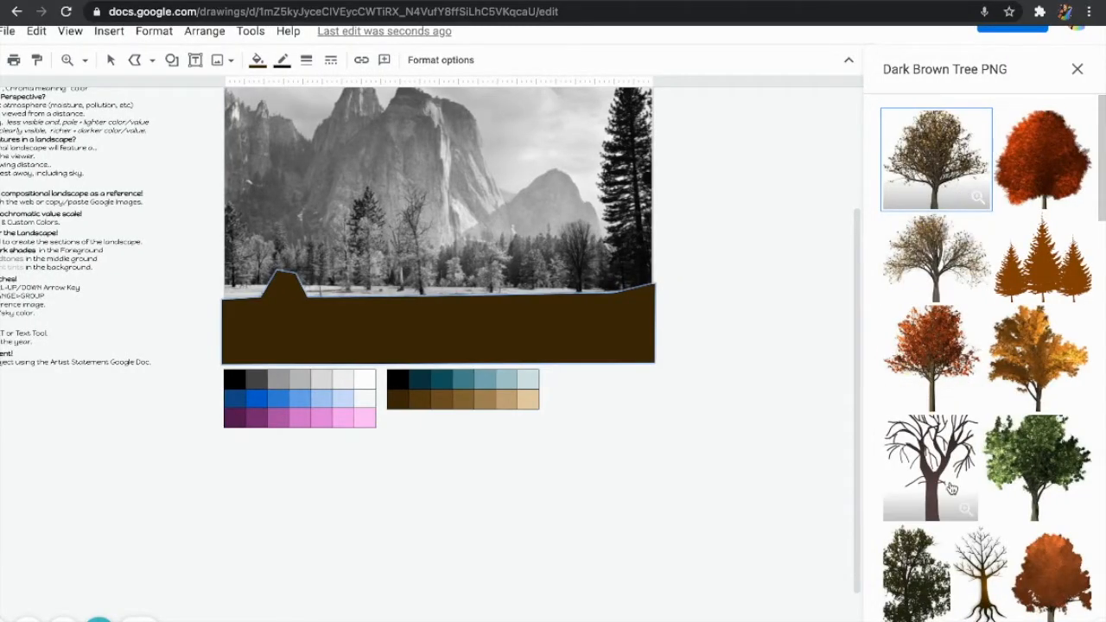
Step: Browse the tree results and insert the first one, the full tree with sparse golden-brown leaves, into the drawing
{"action": "scroll", "coordinate": [942, 530], "scroll_direction": "down", "scroll_amount": 7}
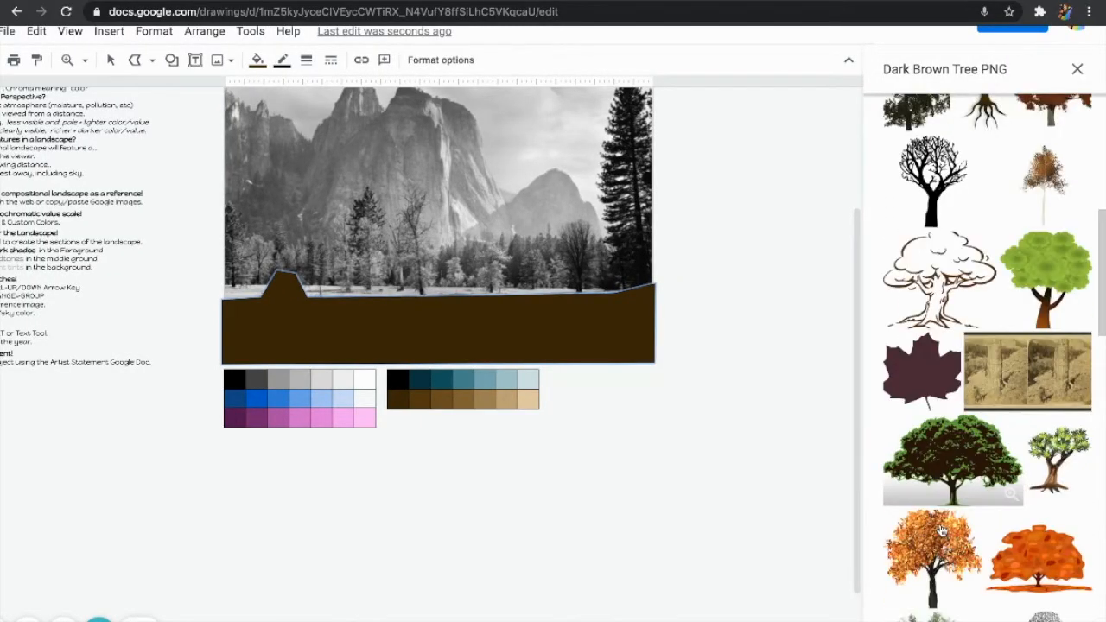
{"action": "scroll", "coordinate": [943, 531], "scroll_direction": "down", "scroll_amount": 10}
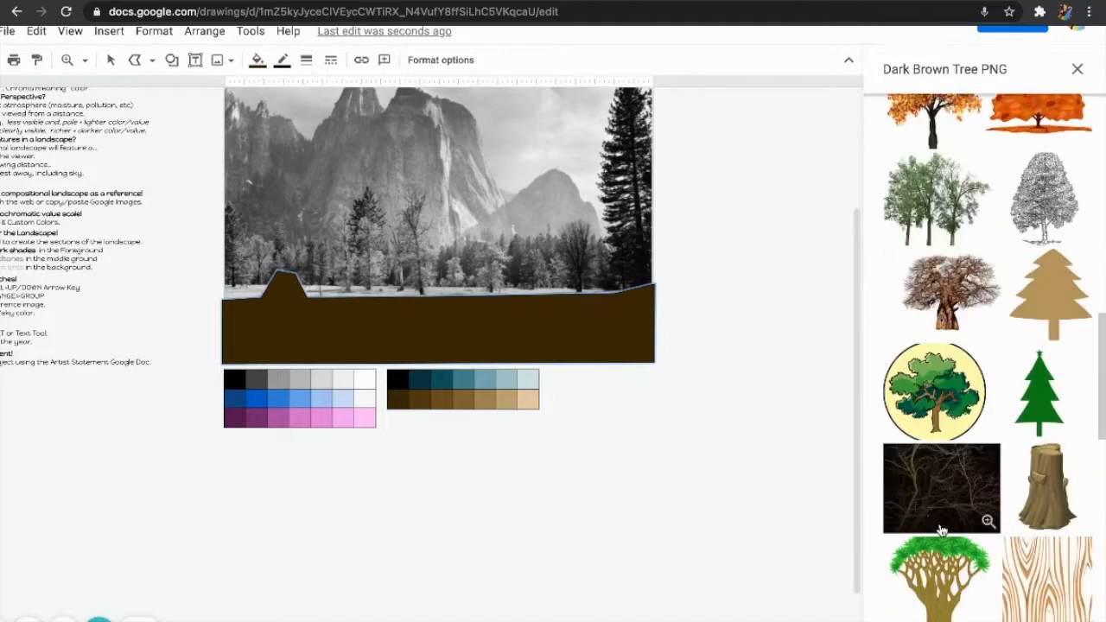
{"action": "scroll", "coordinate": [942, 530], "scroll_direction": "down", "scroll_amount": 10}
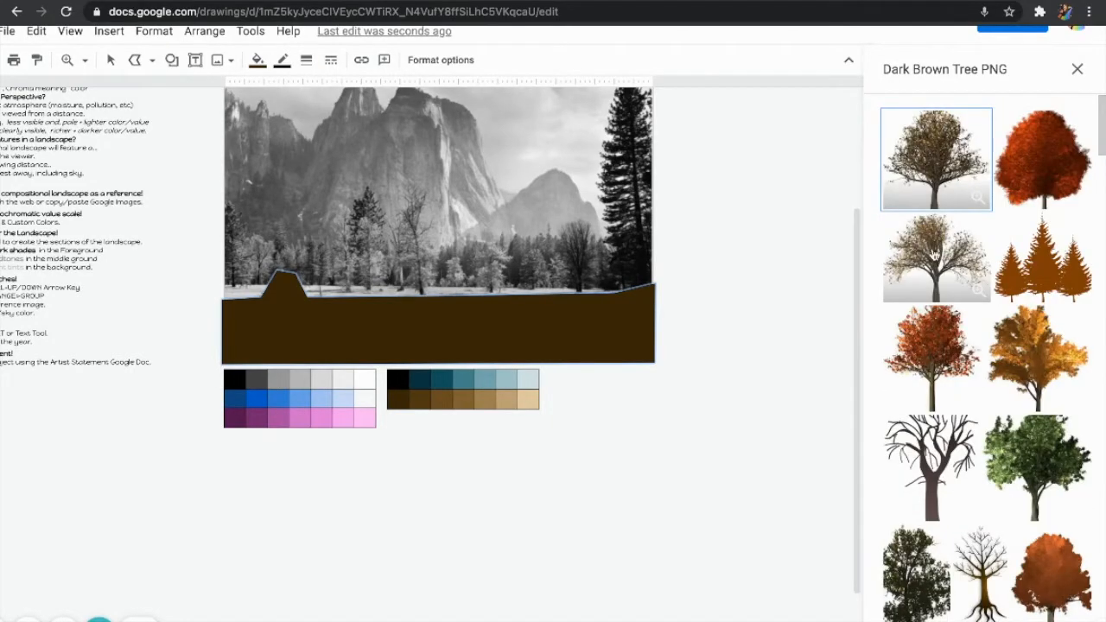
{"action": "left_click", "coordinate": [934, 192]}
{"action": "double_click", "coordinate": [934, 193]}
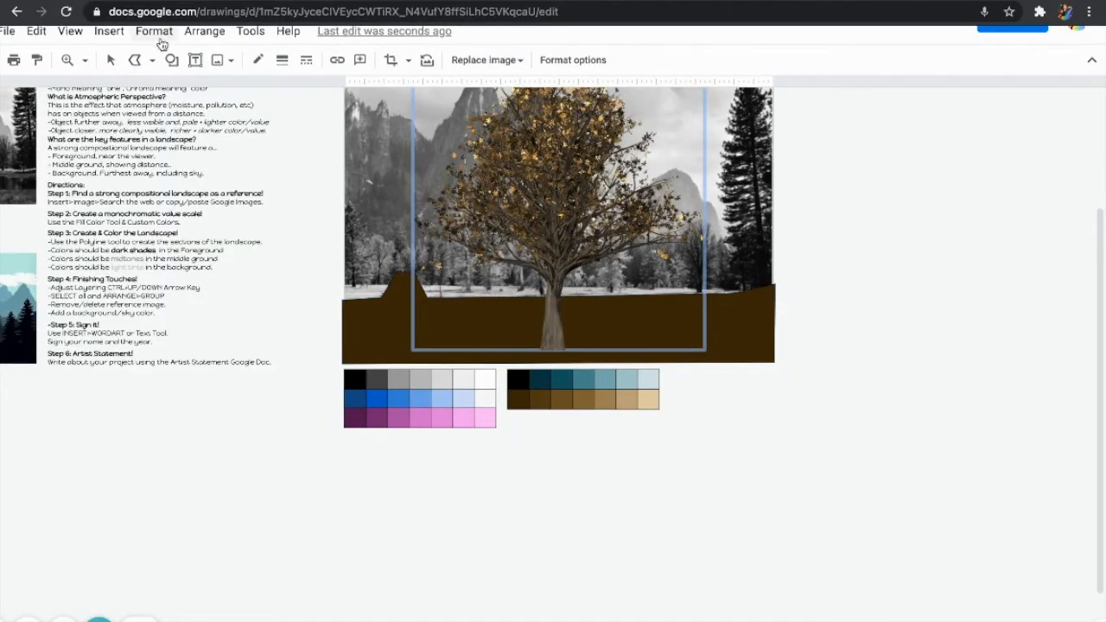
Step: Darken the inserted tree image by strongly lowering its brightness in the image adjustments
{"action": "left_click", "coordinate": [584, 61]}
{"action": "left_click", "coordinate": [975, 268]}
{"action": "left_click_drag", "start_coordinate": [986, 352], "coordinate": [909, 352]}
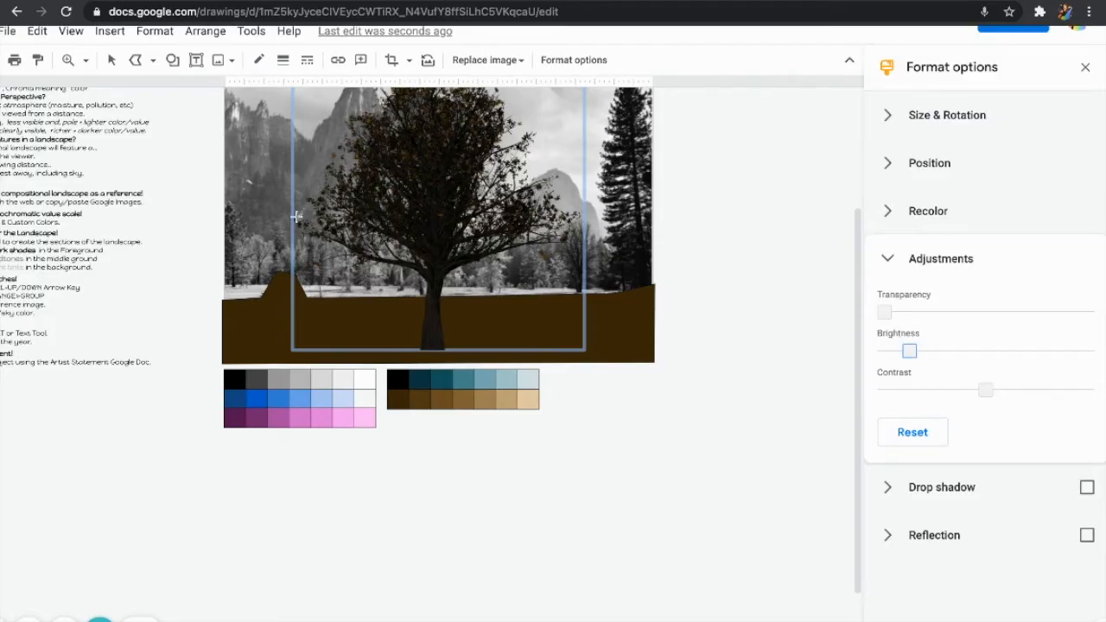
Step: Recolor the darkened tree image with the Sepia preset
{"action": "scroll", "coordinate": [427, 289], "scroll_direction": "up", "scroll_amount": 3}
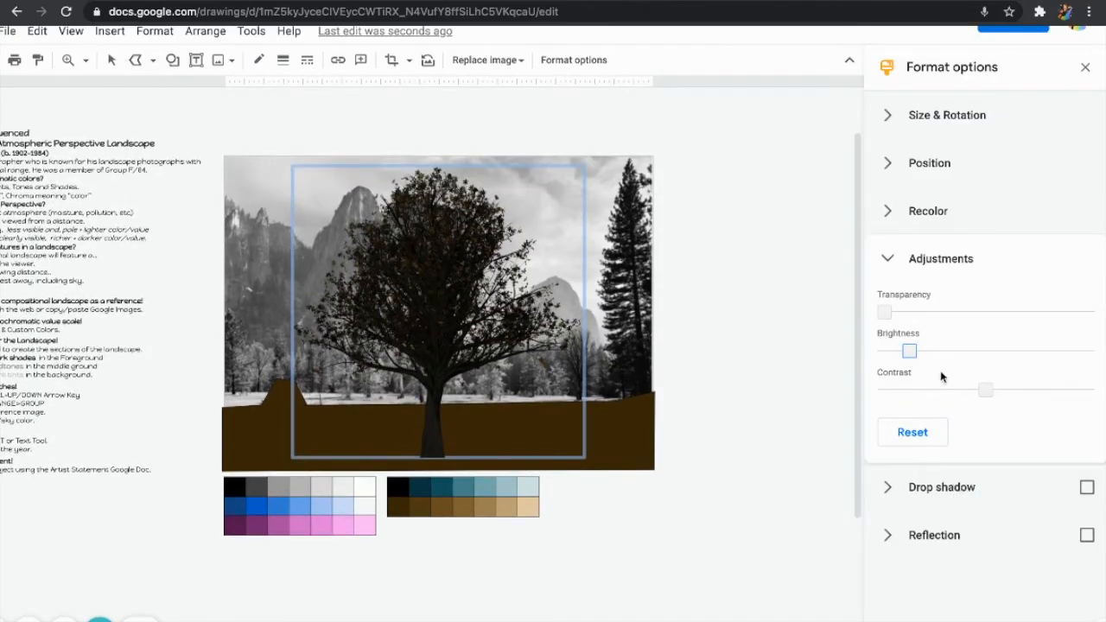
{"action": "left_click", "coordinate": [888, 210]}
{"action": "left_click", "coordinate": [939, 259]}
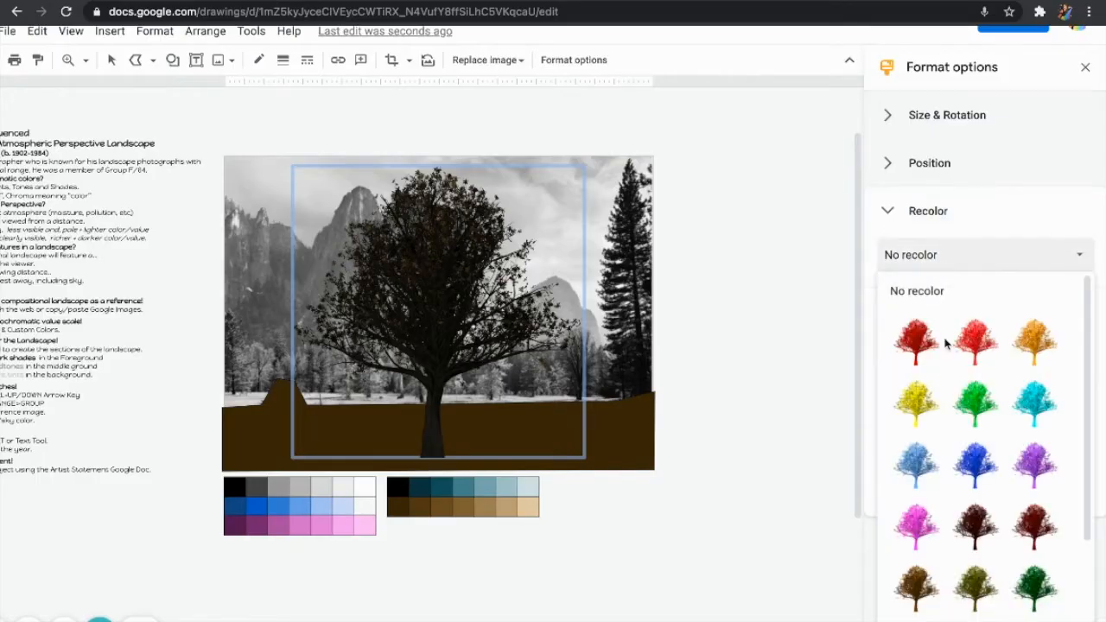
{"action": "scroll", "coordinate": [952, 521], "scroll_direction": "down", "scroll_amount": 3}
{"action": "left_click", "coordinate": [973, 612]}
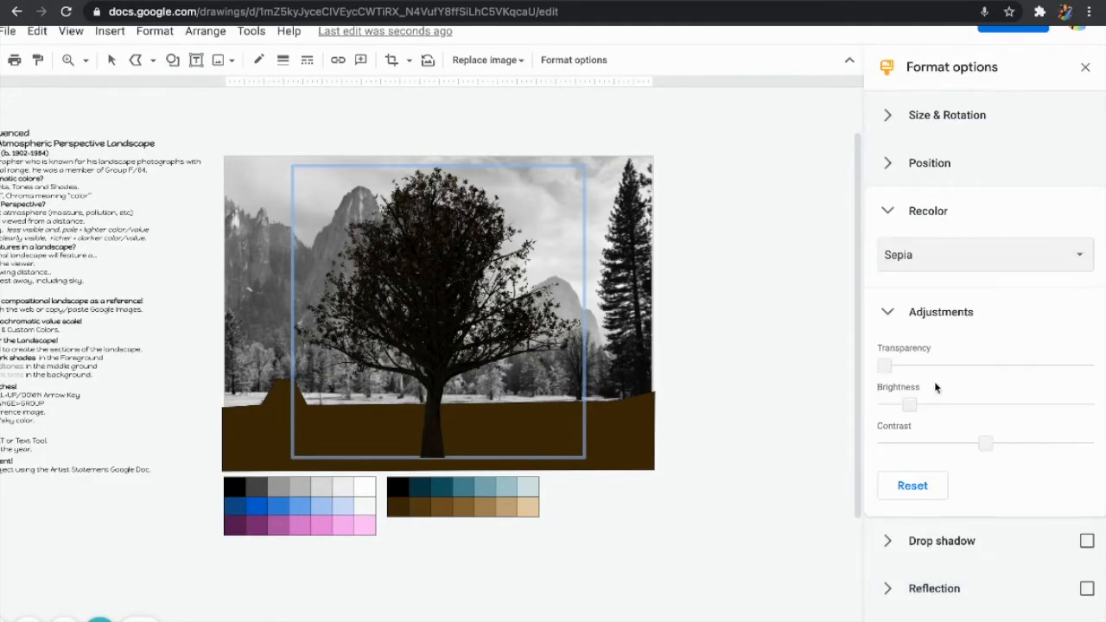
{"action": "left_click", "coordinate": [699, 410]}
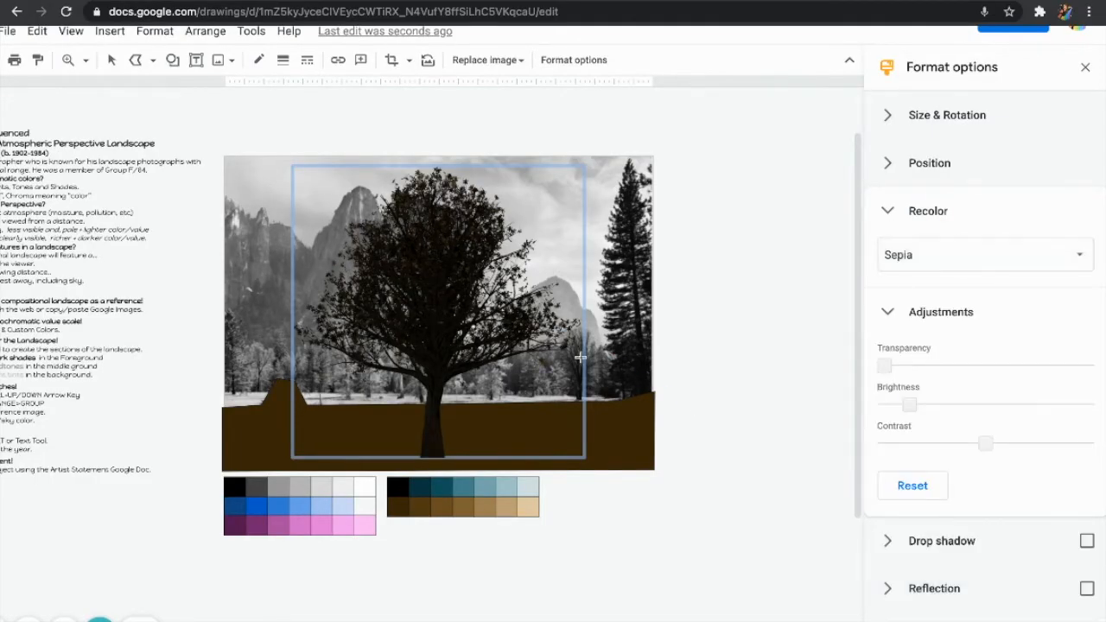
Step: Squeeze the tree image narrower, move it off the canvas beside the photo's pine, and scale it down to about half its height
{"action": "left_click", "coordinate": [111, 62]}
{"action": "left_click", "coordinate": [414, 267]}
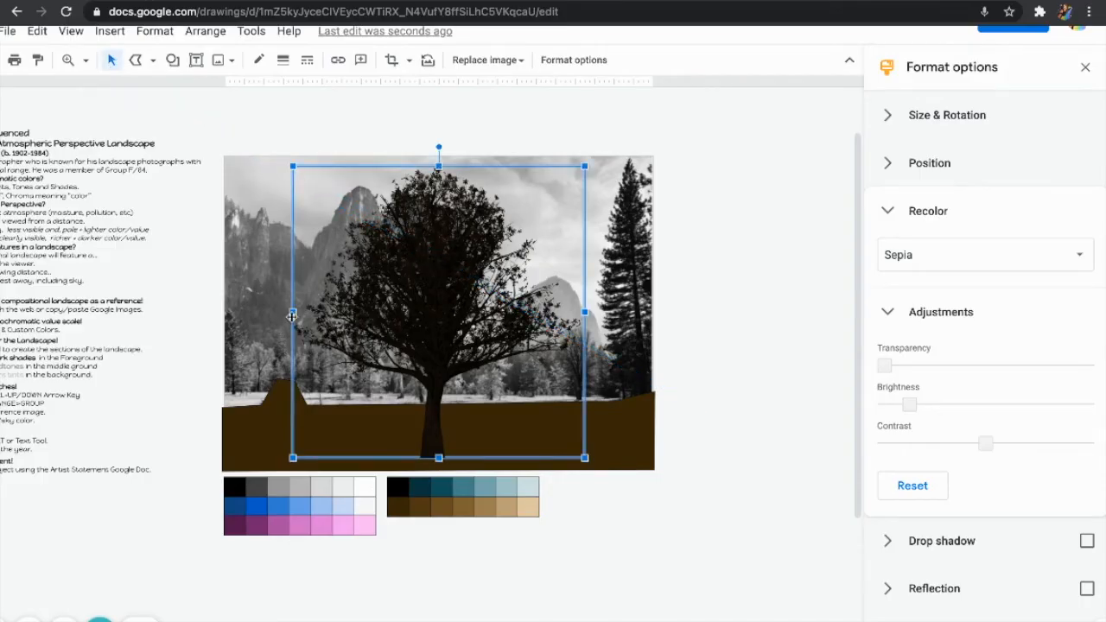
{"action": "left_click_drag", "start_coordinate": [316, 314], "coordinate": [432, 313]}
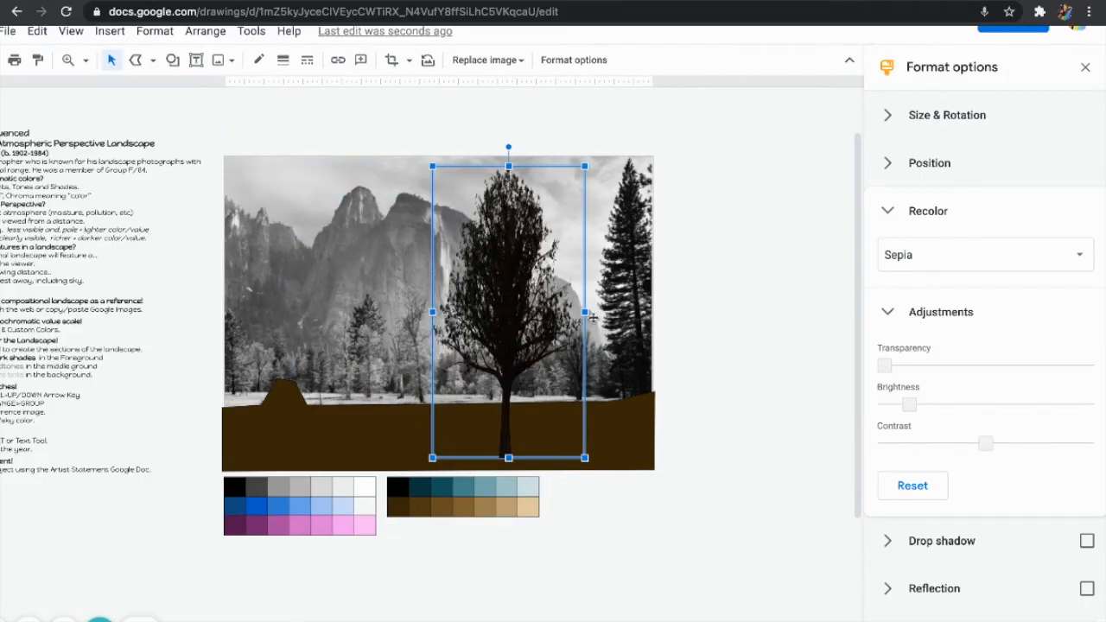
{"action": "left_click_drag", "start_coordinate": [585, 313], "coordinate": [554, 312]}
{"action": "left_click_drag", "start_coordinate": [497, 344], "coordinate": [775, 346]}
{"action": "left_click_drag", "start_coordinate": [830, 166], "coordinate": [775, 308]}
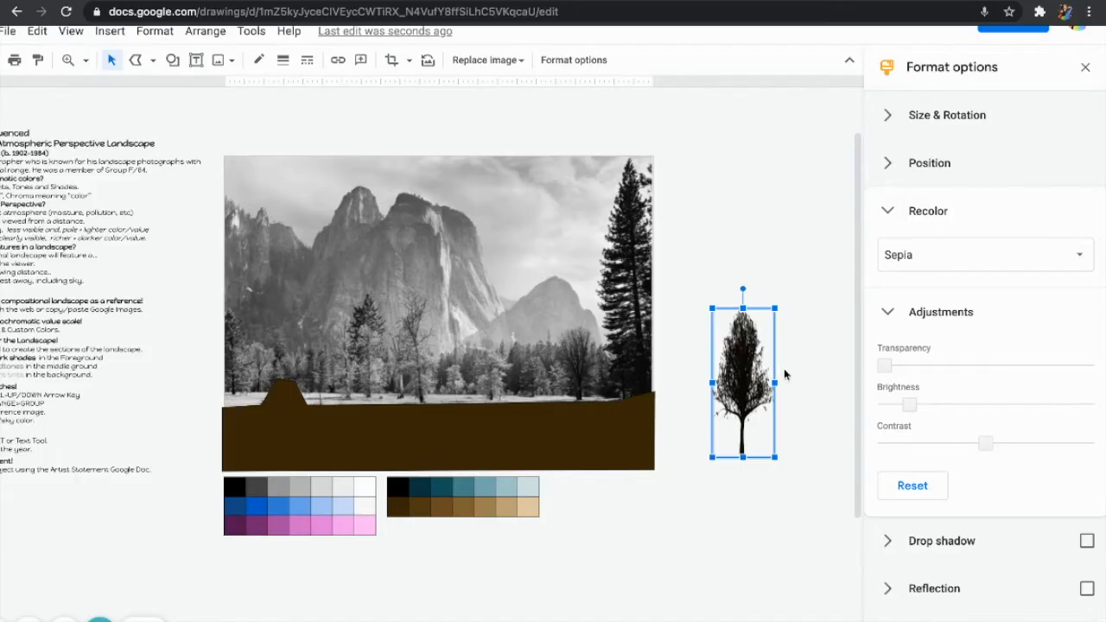
{"action": "left_click", "coordinate": [1085, 68]}
Step: Trace the pale meadow strip just above the foreground as a closed polyline spanning the full width of the photo
{"action": "scroll", "coordinate": [382, 338], "scroll_direction": "left", "scroll_amount": 1}
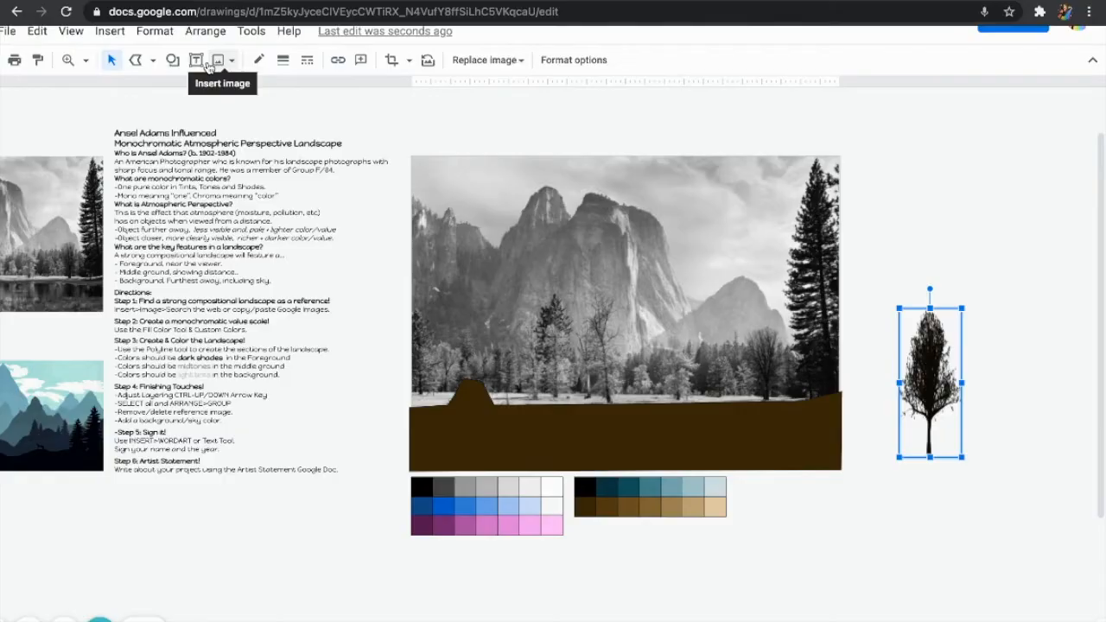
{"action": "scroll", "coordinate": [181, 324], "scroll_direction": "up", "scroll_amount": 5}
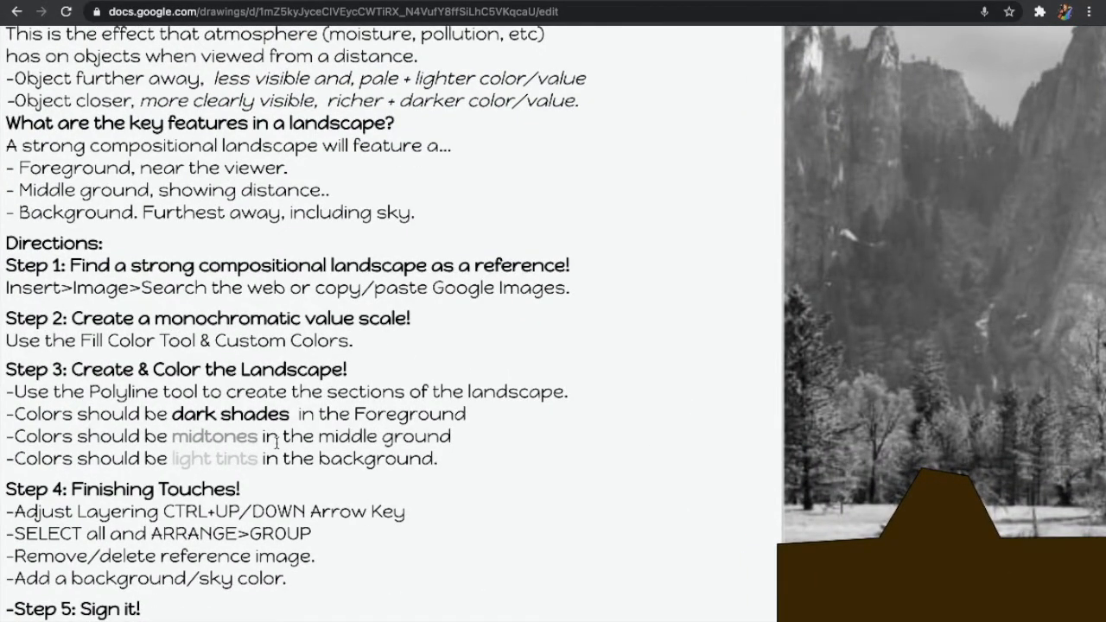
{"action": "scroll", "coordinate": [277, 441], "scroll_direction": "down", "scroll_amount": 5}
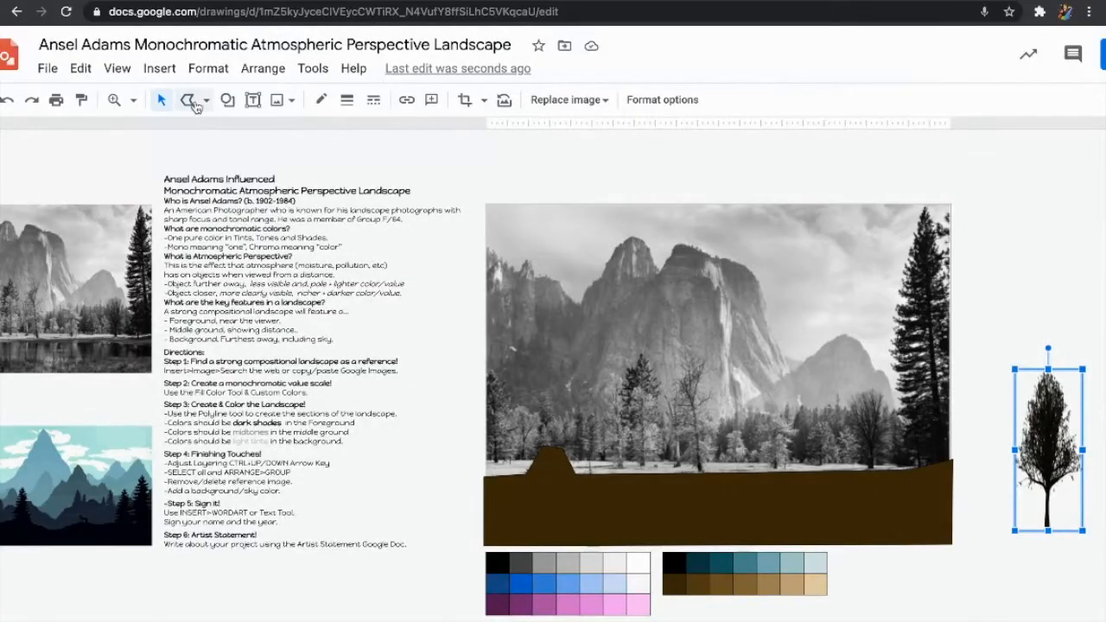
{"action": "left_click", "coordinate": [195, 102]}
{"action": "left_click", "coordinate": [227, 273]}
{"action": "scroll", "coordinate": [536, 499], "scroll_direction": "up", "scroll_amount": 5}
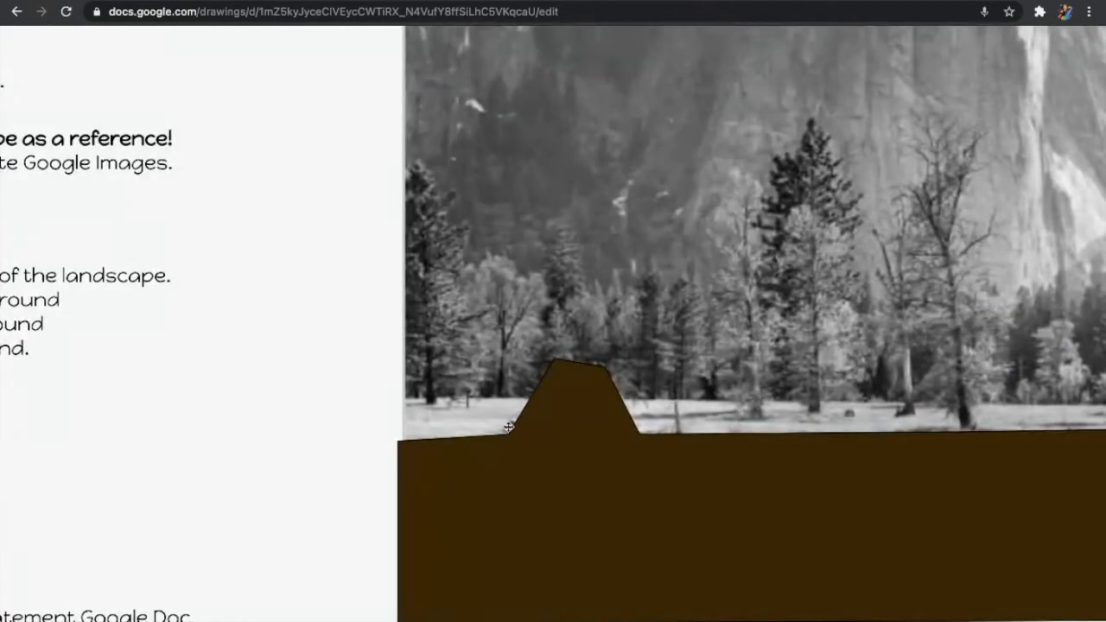
{"action": "scroll", "coordinate": [509, 427], "scroll_direction": "down", "scroll_amount": 5}
{"action": "left_click", "coordinate": [141, 81]}
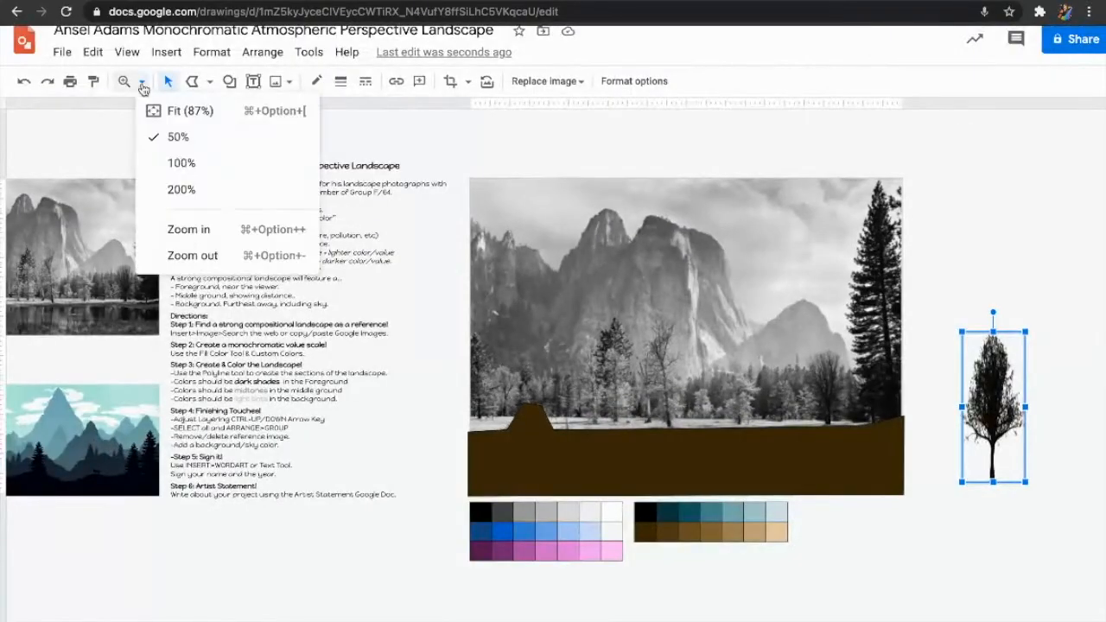
{"action": "left_click", "coordinate": [181, 163]}
{"action": "left_click", "coordinate": [209, 81]}
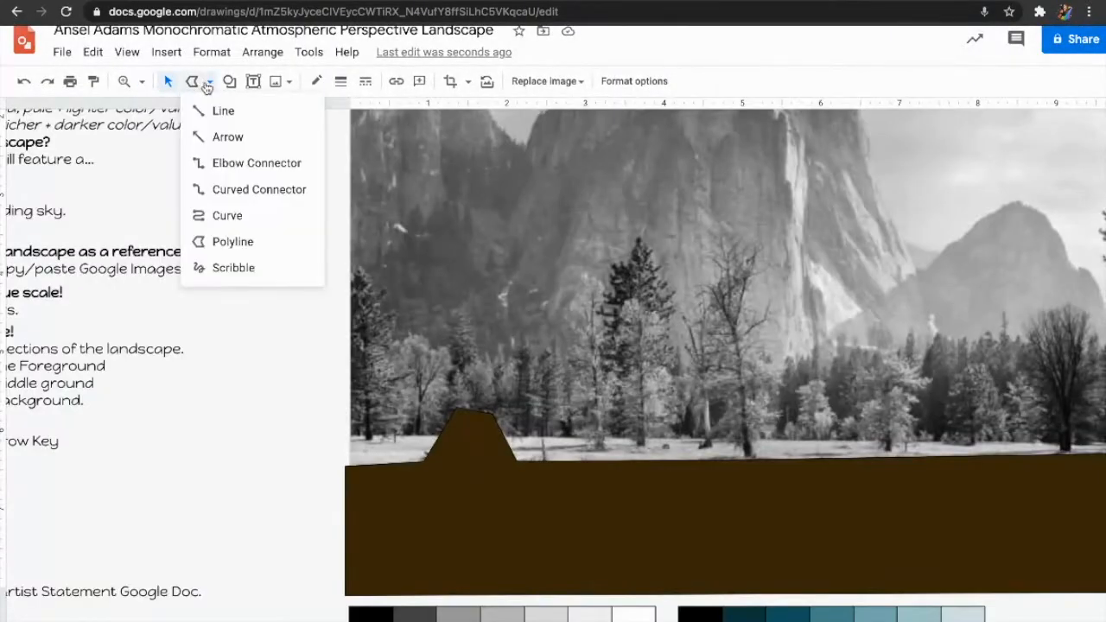
{"action": "left_click", "coordinate": [227, 242]}
{"action": "scroll", "coordinate": [249, 498], "scroll_direction": "right", "scroll_amount": 5}
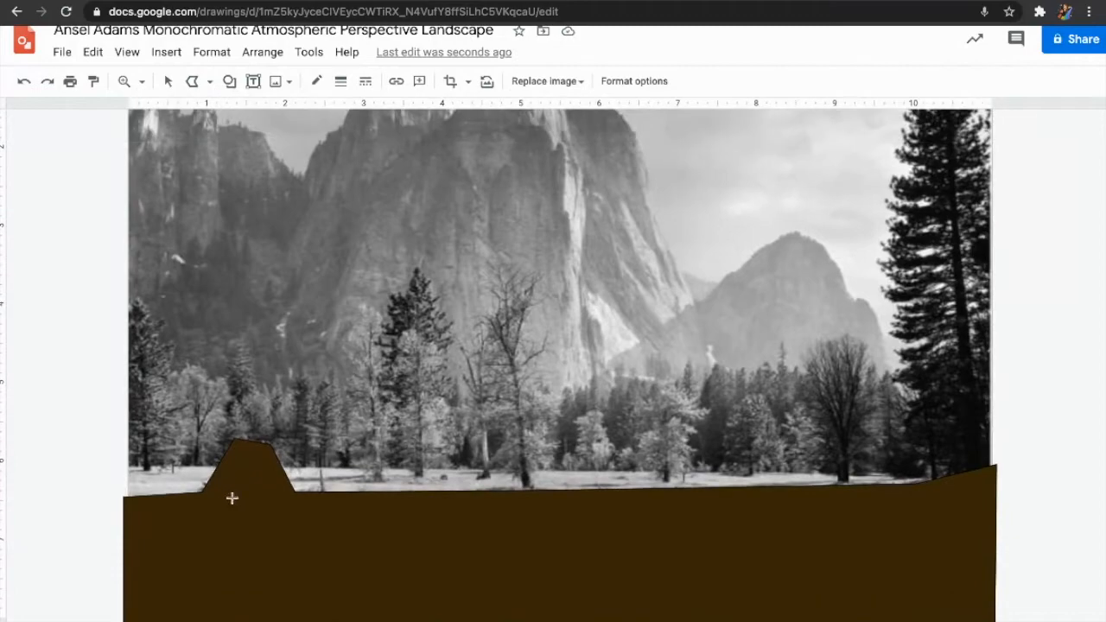
{"action": "left_click", "coordinate": [201, 492]}
{"action": "left_click", "coordinate": [121, 499]}
{"action": "left_click", "coordinate": [120, 459]}
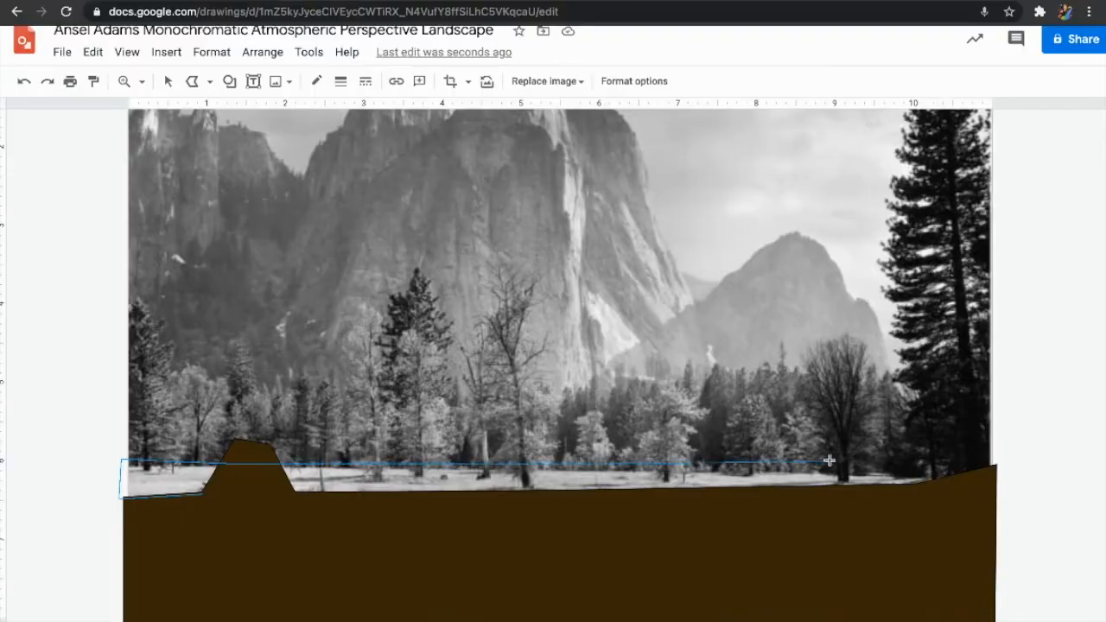
{"action": "left_click", "coordinate": [998, 472]}
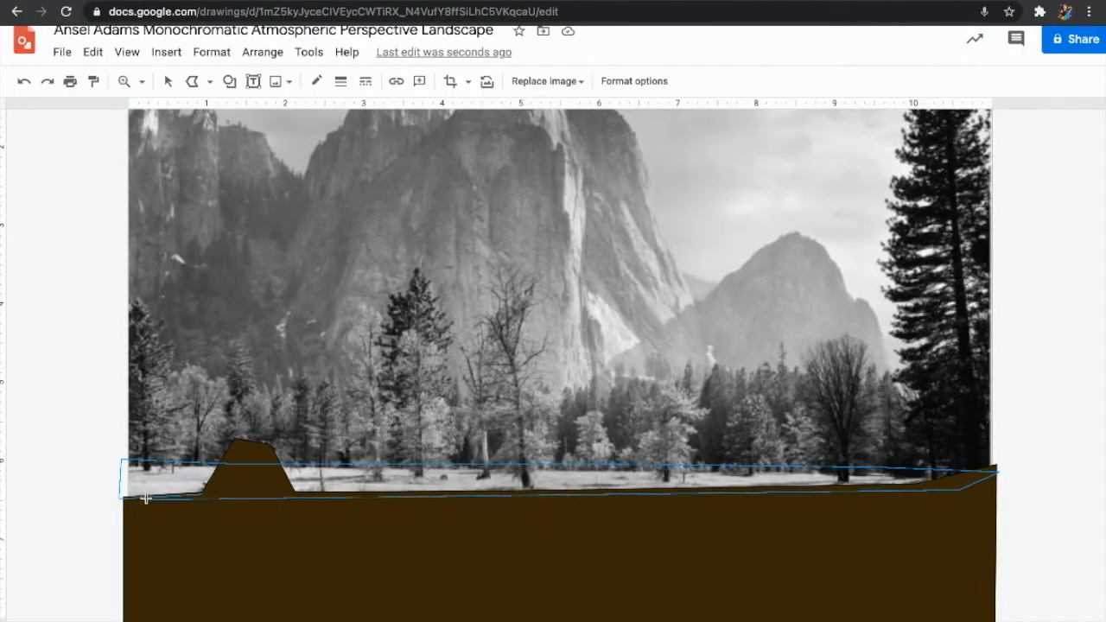
{"action": "left_click", "coordinate": [202, 495]}
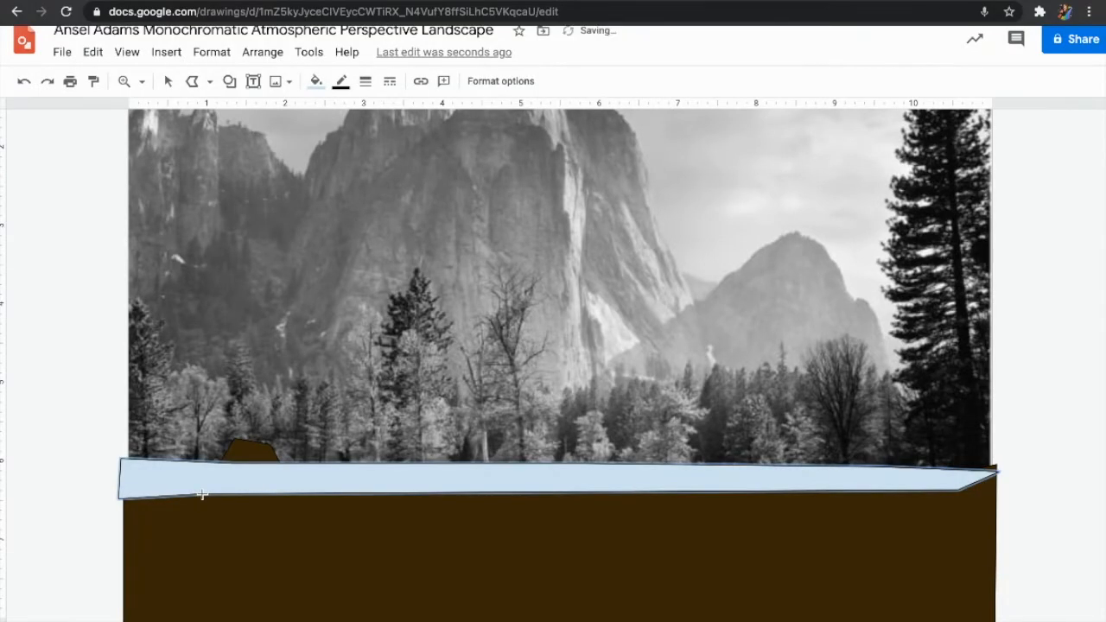
Step: Send the meadow strip behind the dark foreground shape and fill it with the second-darkest custom brown
{"action": "key", "text": "ctrl+Down"}
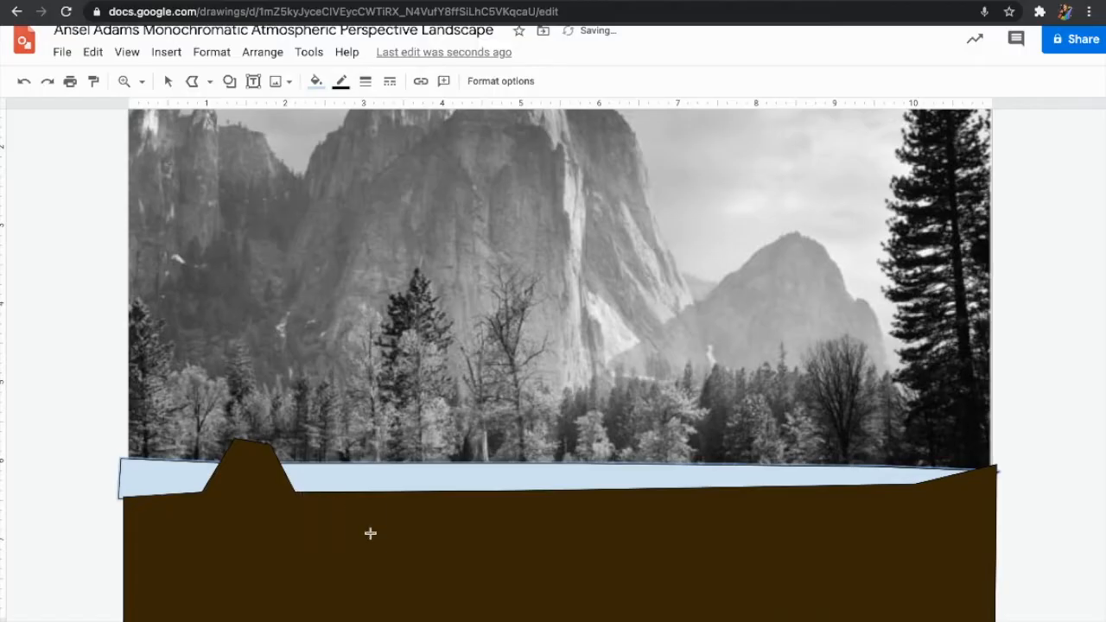
{"action": "scroll", "coordinate": [370, 533], "scroll_direction": "down", "scroll_amount": 1}
{"action": "left_click", "coordinate": [316, 81]}
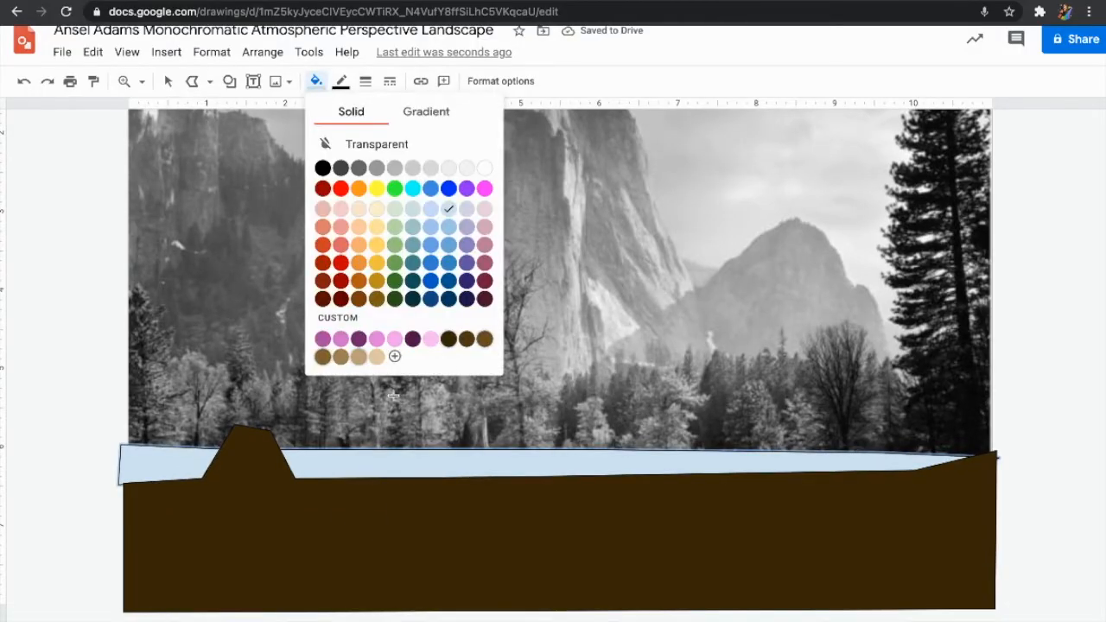
{"action": "left_click", "coordinate": [468, 339]}
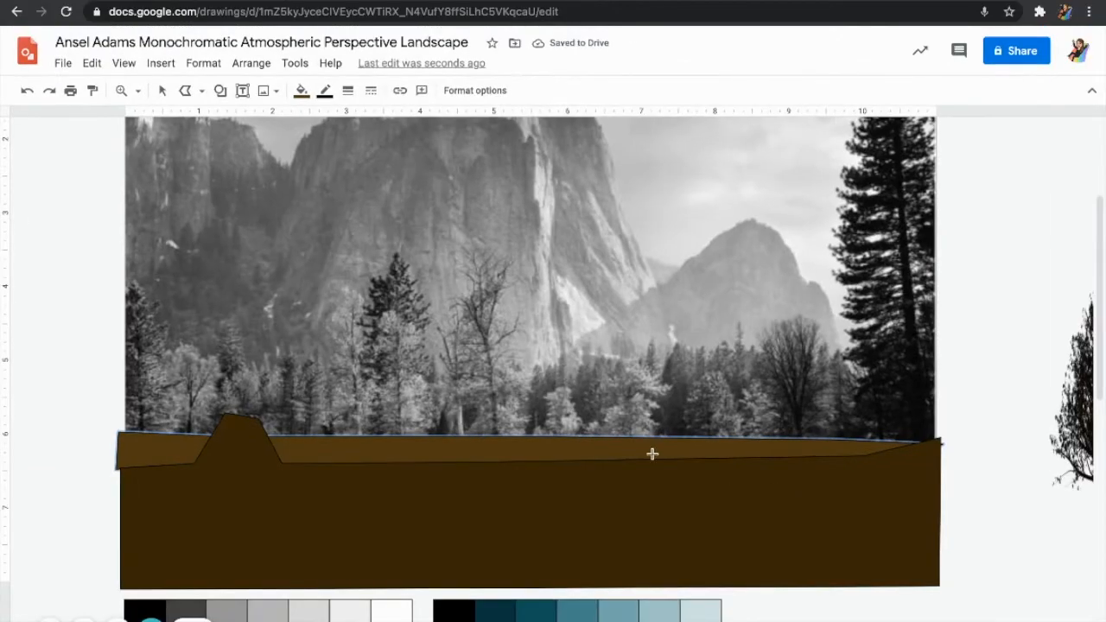
Step: Move the brown meadow strip slightly down so only a thin band shows above the foreground
{"action": "left_click", "coordinate": [161, 90]}
{"action": "left_click", "coordinate": [417, 439]}
{"action": "left_click_drag", "start_coordinate": [411, 435], "coordinate": [412, 459]}
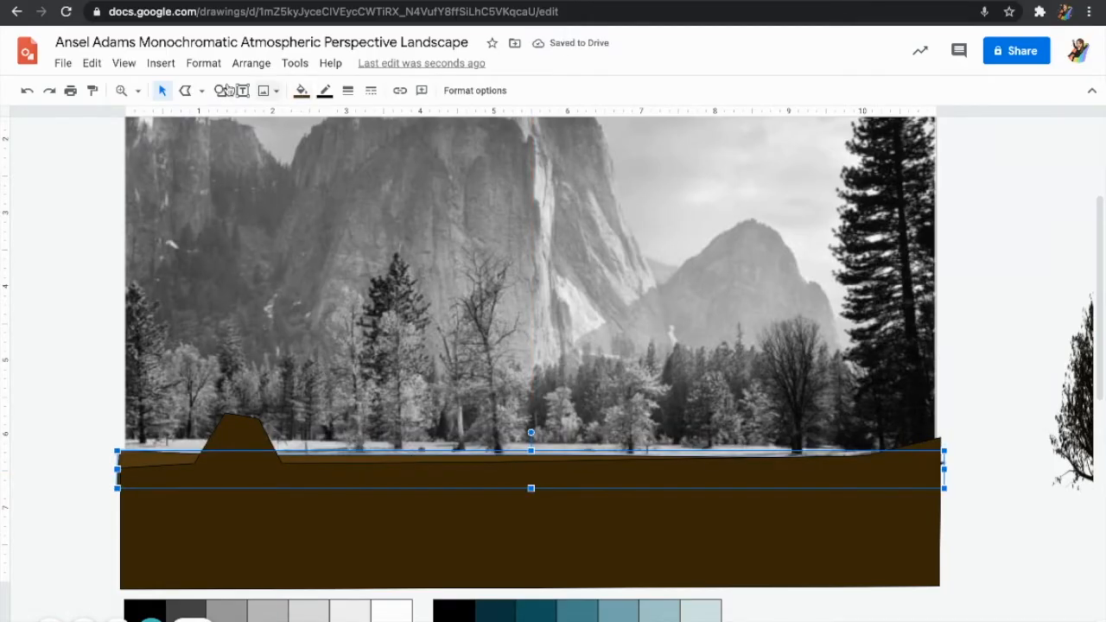
{"action": "left_click", "coordinate": [184, 91]}
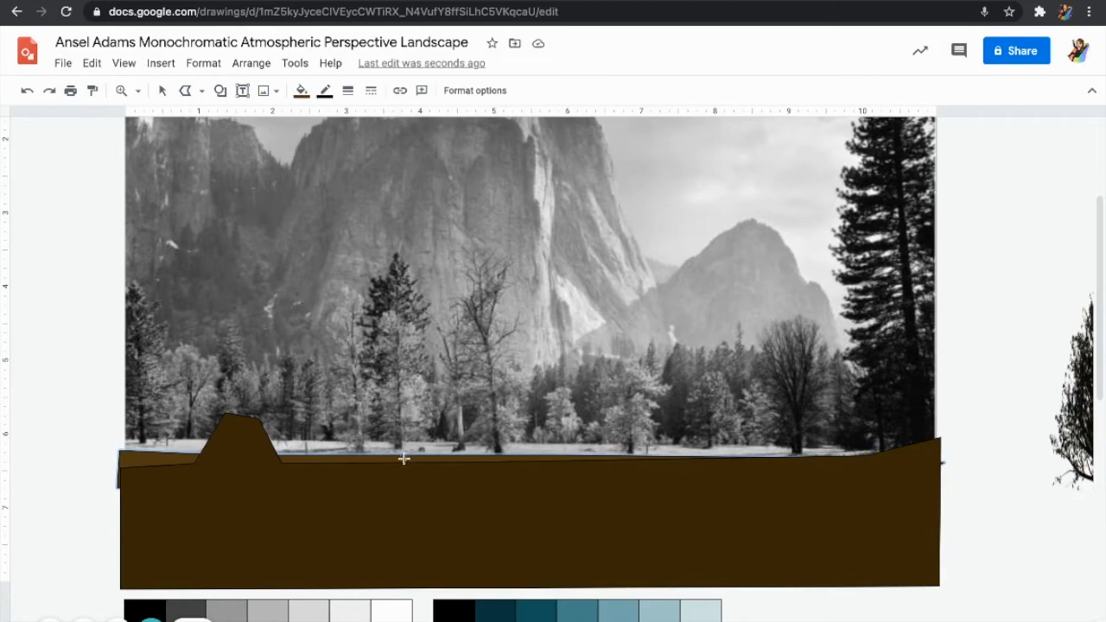
{"action": "left_click_drag", "start_coordinate": [402, 432], "coordinate": [406, 357]}
{"action": "left_click_drag", "start_coordinate": [398, 296], "coordinate": [398, 279]}
{"action": "left_click_drag", "start_coordinate": [411, 372], "coordinate": [436, 364]}
{"action": "mouse_move", "coordinate": [395, 253]}
{"action": "left_mouse_down"}
{"action": "mouse_move", "coordinate": [380, 280]}
{"action": "mouse_move", "coordinate": [362, 280]}
{"action": "mouse_move", "coordinate": [361, 319]}
{"action": "left_mouse_up"}
{"action": "mouse_move", "coordinate": [351, 397]}
{"action": "left_mouse_down"}
{"action": "mouse_move", "coordinate": [401, 435]}
{"action": "mouse_move", "coordinate": [403, 450]}
{"action": "left_mouse_up"}
{"action": "key", "text": "Delete"}
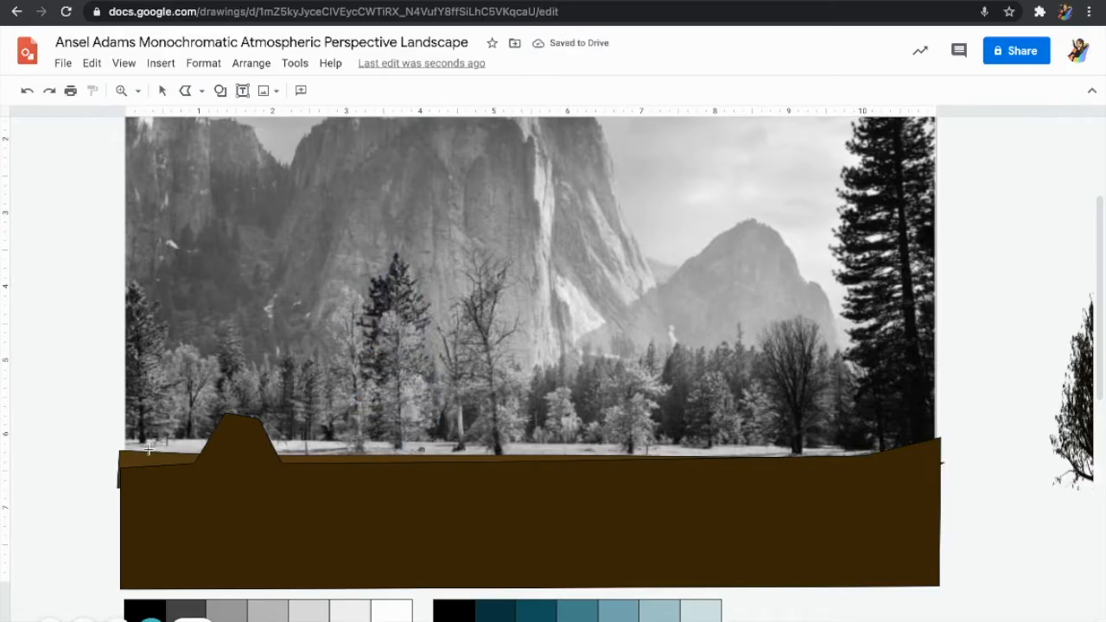
Step: Trace the whole tree line, including the tall pine, as one closed polyline running down into the foreground
{"action": "mouse_move", "coordinate": [121, 446]}
{"action": "left_mouse_down"}
{"action": "mouse_move", "coordinate": [128, 234]}
{"action": "mouse_move", "coordinate": [116, 282]}
{"action": "mouse_move", "coordinate": [135, 275]}
{"action": "mouse_move", "coordinate": [153, 302]}
{"action": "mouse_move", "coordinate": [169, 302]}
{"action": "mouse_move", "coordinate": [156, 319]}
{"action": "mouse_move", "coordinate": [173, 324]}
{"action": "mouse_move", "coordinate": [165, 351]}
{"action": "mouse_move", "coordinate": [192, 342]}
{"action": "mouse_move", "coordinate": [200, 358]}
{"action": "mouse_move", "coordinate": [218, 353]}
{"action": "mouse_move", "coordinate": [232, 315]}
{"action": "mouse_move", "coordinate": [247, 369]}
{"action": "mouse_move", "coordinate": [268, 347]}
{"action": "mouse_move", "coordinate": [280, 363]}
{"action": "mouse_move", "coordinate": [293, 350]}
{"action": "mouse_move", "coordinate": [298, 364]}
{"action": "mouse_move", "coordinate": [318, 341]}
{"action": "mouse_move", "coordinate": [330, 366]}
{"action": "mouse_move", "coordinate": [349, 293]}
{"action": "left_mouse_up"}
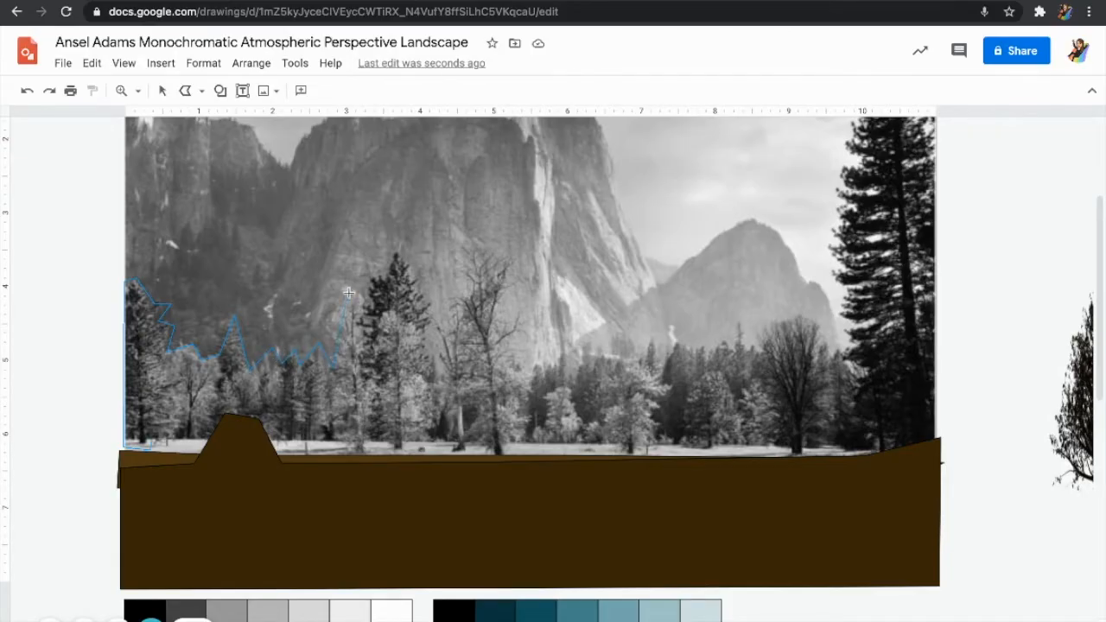
{"action": "mouse_move", "coordinate": [365, 350]}
{"action": "left_mouse_down"}
{"action": "mouse_move", "coordinate": [373, 298]}
{"action": "mouse_move", "coordinate": [362, 295]}
{"action": "mouse_move", "coordinate": [388, 280]}
{"action": "left_mouse_up"}
{"action": "mouse_move", "coordinate": [394, 250]}
{"action": "left_mouse_down"}
{"action": "mouse_move", "coordinate": [422, 290]}
{"action": "mouse_move", "coordinate": [438, 374]}
{"action": "mouse_move", "coordinate": [445, 310]}
{"action": "mouse_move", "coordinate": [480, 270]}
{"action": "mouse_move", "coordinate": [472, 264]}
{"action": "mouse_move", "coordinate": [468, 293]}
{"action": "mouse_move", "coordinate": [482, 265]}
{"action": "left_mouse_up"}
{"action": "mouse_move", "coordinate": [492, 330]}
{"action": "left_mouse_down"}
{"action": "mouse_move", "coordinate": [530, 316]}
{"action": "mouse_move", "coordinate": [495, 345]}
{"action": "mouse_move", "coordinate": [515, 381]}
{"action": "mouse_move", "coordinate": [544, 363]}
{"action": "mouse_move", "coordinate": [527, 425]}
{"action": "mouse_move", "coordinate": [548, 417]}
{"action": "mouse_move", "coordinate": [549, 385]}
{"action": "mouse_move", "coordinate": [567, 384]}
{"action": "mouse_move", "coordinate": [588, 421]}
{"action": "mouse_move", "coordinate": [611, 418]}
{"action": "mouse_move", "coordinate": [606, 358]}
{"action": "mouse_move", "coordinate": [641, 356]}
{"action": "mouse_move", "coordinate": [665, 377]}
{"action": "mouse_move", "coordinate": [667, 436]}
{"action": "mouse_move", "coordinate": [692, 437]}
{"action": "mouse_move", "coordinate": [689, 380]}
{"action": "mouse_move", "coordinate": [709, 369]}
{"action": "mouse_move", "coordinate": [725, 377]}
{"action": "mouse_move", "coordinate": [742, 446]}
{"action": "mouse_move", "coordinate": [734, 434]}
{"action": "mouse_move", "coordinate": [784, 439]}
{"action": "mouse_move", "coordinate": [744, 333]}
{"action": "mouse_move", "coordinate": [781, 317]}
{"action": "mouse_move", "coordinate": [824, 323]}
{"action": "mouse_move", "coordinate": [832, 374]}
{"action": "mouse_move", "coordinate": [811, 417]}
{"action": "mouse_move", "coordinate": [813, 453]}
{"action": "mouse_move", "coordinate": [819, 440]}
{"action": "mouse_move", "coordinate": [926, 435]}
{"action": "mouse_move", "coordinate": [875, 418]}
{"action": "mouse_move", "coordinate": [843, 278]}
{"action": "left_mouse_up"}
{"action": "left_click", "coordinate": [844, 278]}
{"action": "left_click", "coordinate": [849, 195]}
{"action": "scroll", "coordinate": [850, 192], "scroll_direction": "up", "scroll_amount": 2}
{"action": "left_click", "coordinate": [890, 127]}
{"action": "left_click", "coordinate": [940, 389]}
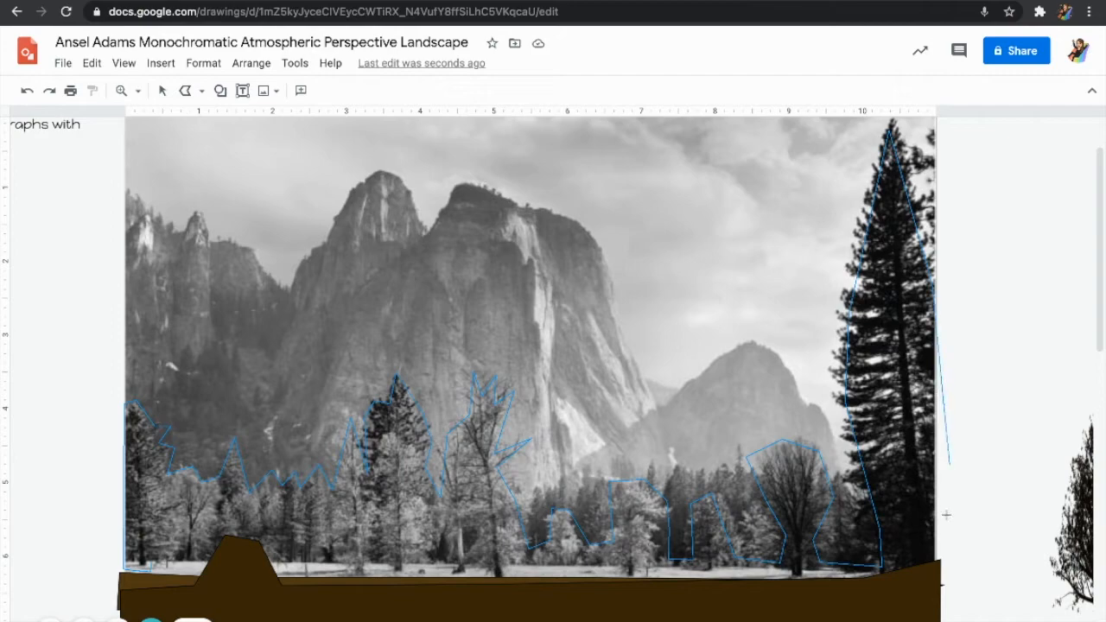
{"action": "left_click", "coordinate": [950, 613]}
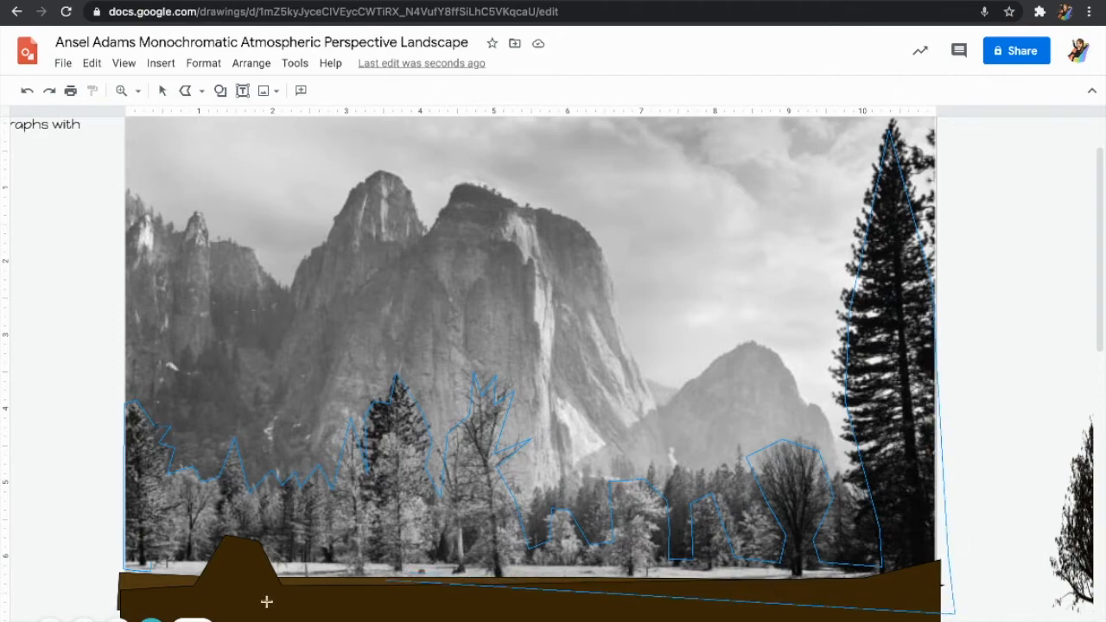
{"action": "double_click", "coordinate": [149, 554]}
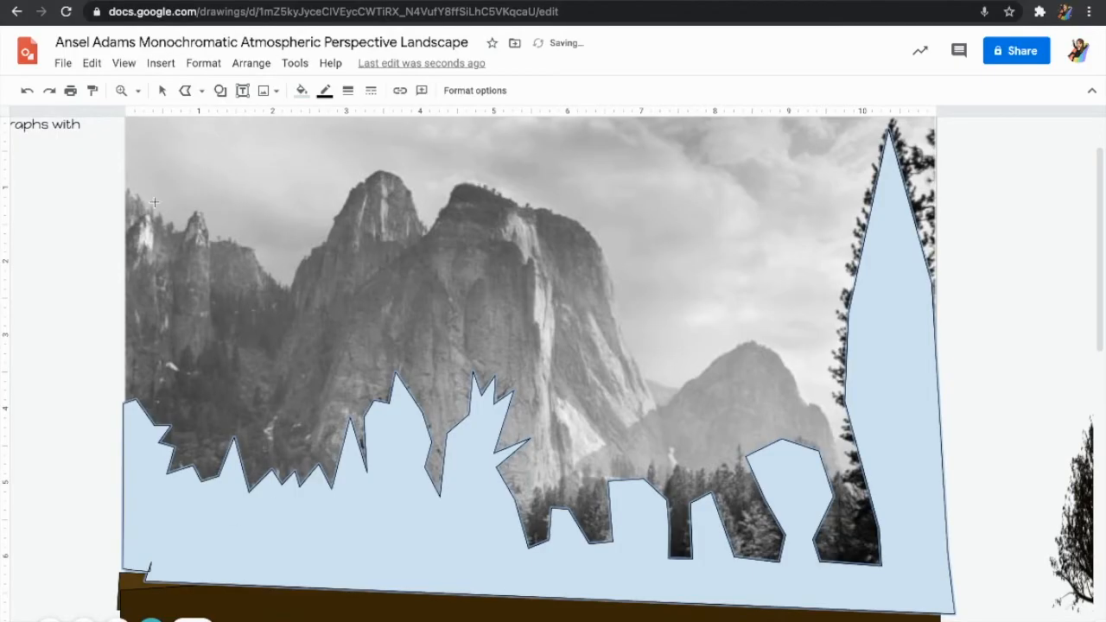
Step: Layer the tree-line shape above the photo but behind the ground shapes and fill it with the third-darkest custom brown
{"action": "key", "text": "ctrl+shift+Down"}
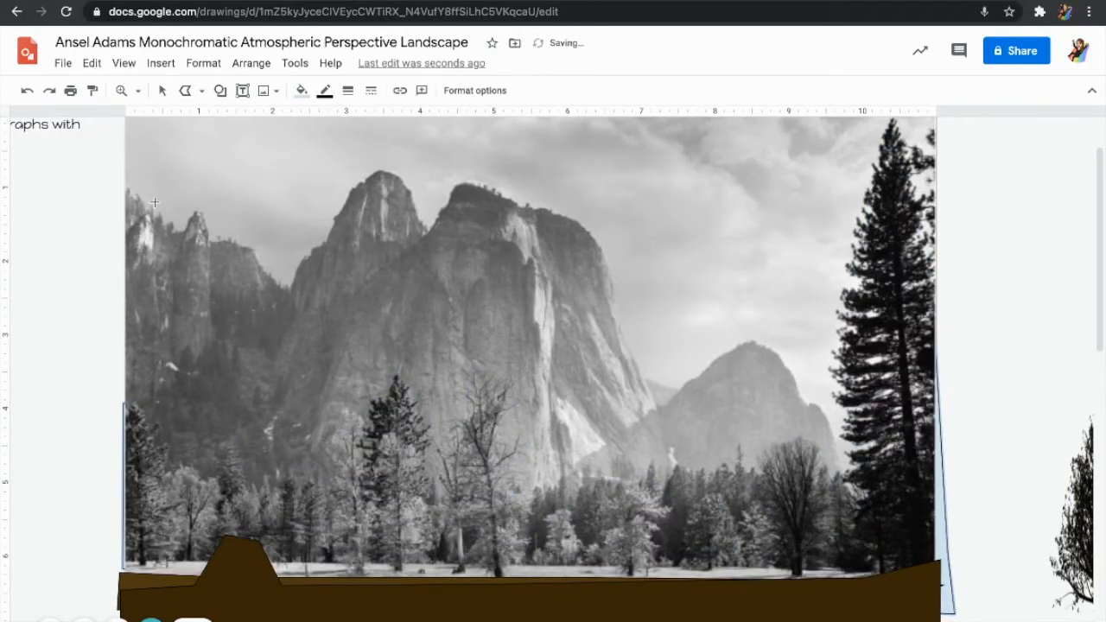
{"action": "key", "text": "ctrl+z"}
{"action": "key", "text": "ctrl+Down"}
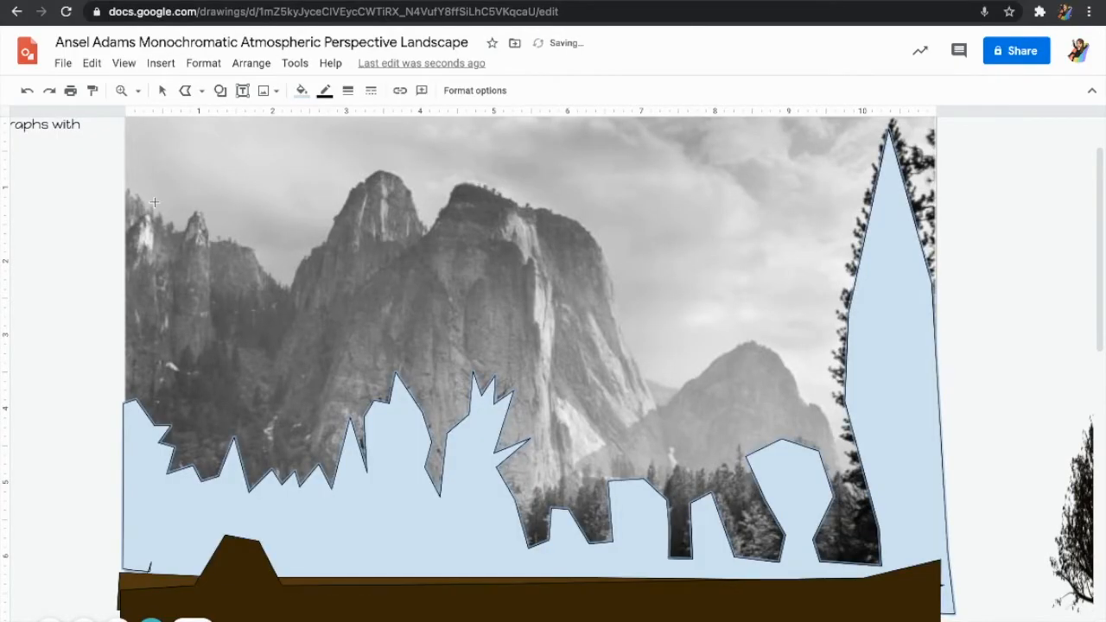
{"action": "left_click", "coordinate": [302, 89]}
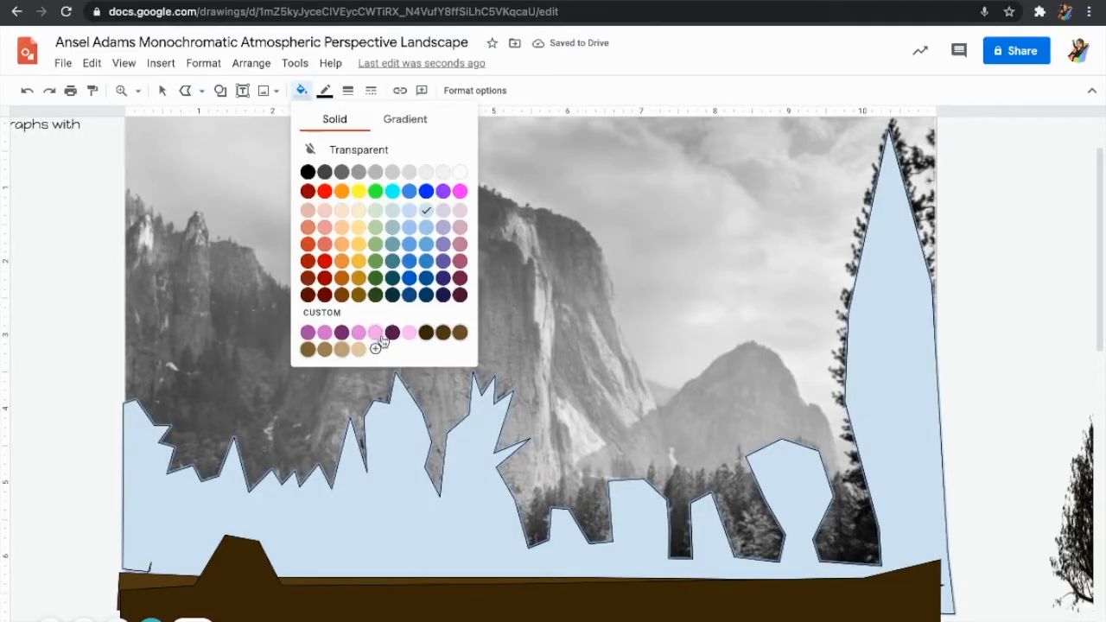
{"action": "left_click", "coordinate": [458, 334]}
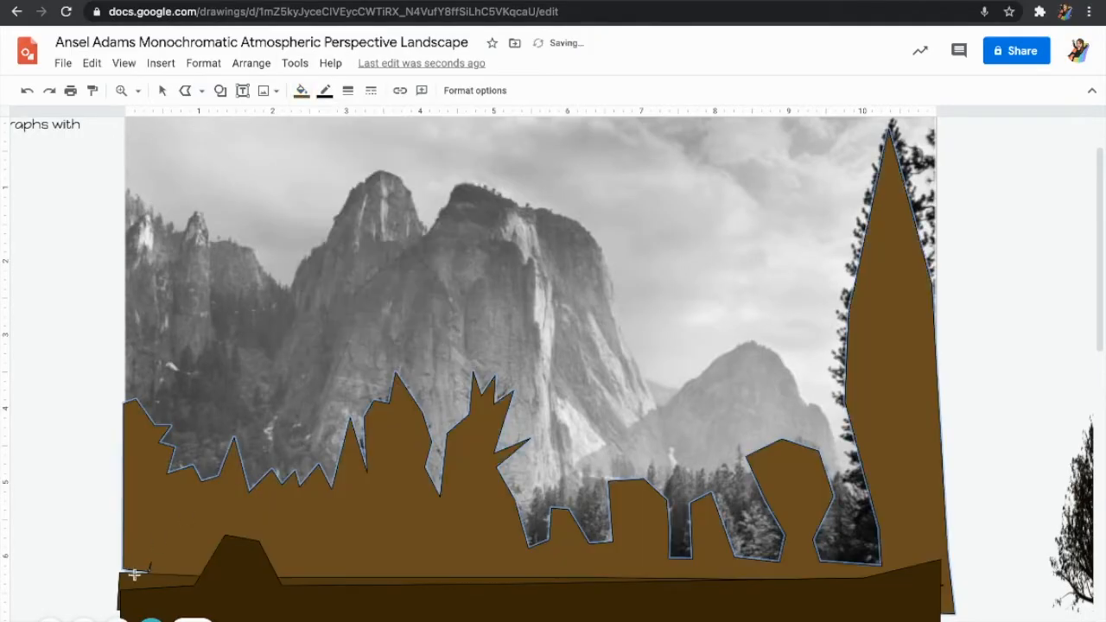
Step: Nudge the meadow strip up so a wider band shows between the foreground and the tree line
{"action": "left_click", "coordinate": [161, 90]}
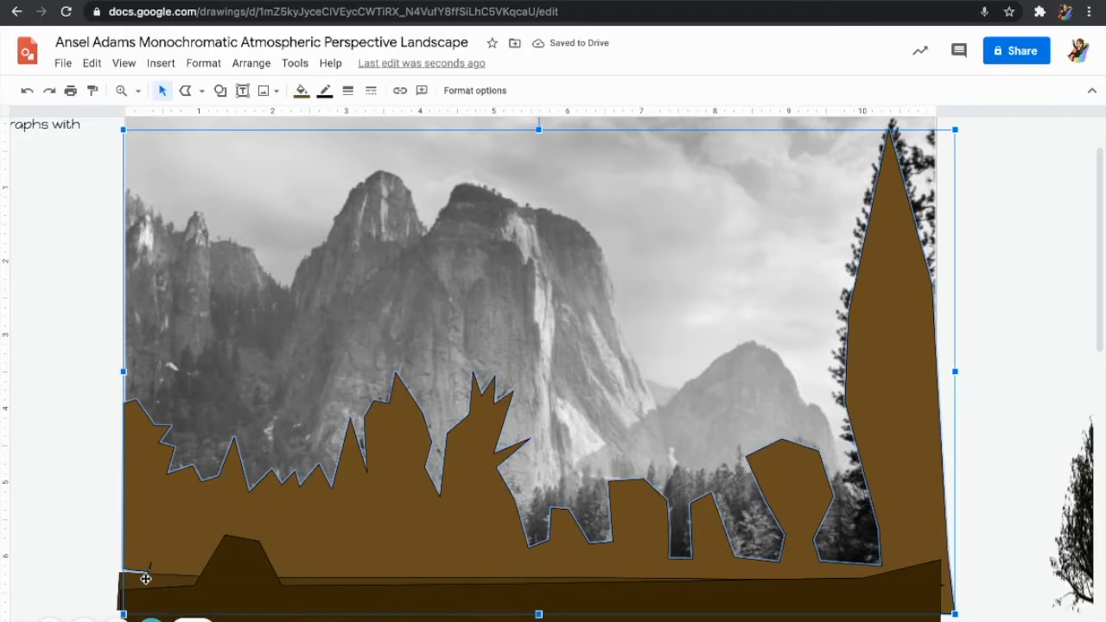
{"action": "left_click", "coordinate": [145, 579]}
{"action": "key", "text": "Up"}
{"action": "key", "text": "Up"}
{"action": "key", "text": "Up"}
{"action": "key", "text": "Up"}
{"action": "key", "text": "Up"}
{"action": "key", "text": "Up"}
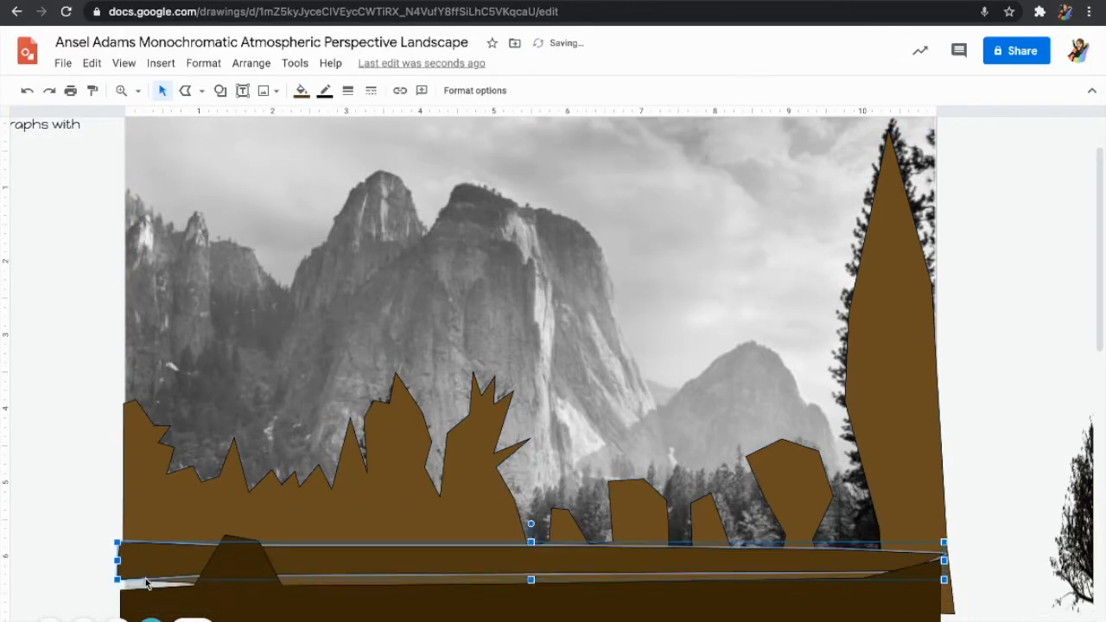
{"action": "key", "text": "Down"}
{"action": "key", "text": "Down"}
{"action": "key", "text": "Down"}
Step: Nudge the tree-line shape slightly upward and deselect it
{"action": "left_click", "coordinate": [279, 525]}
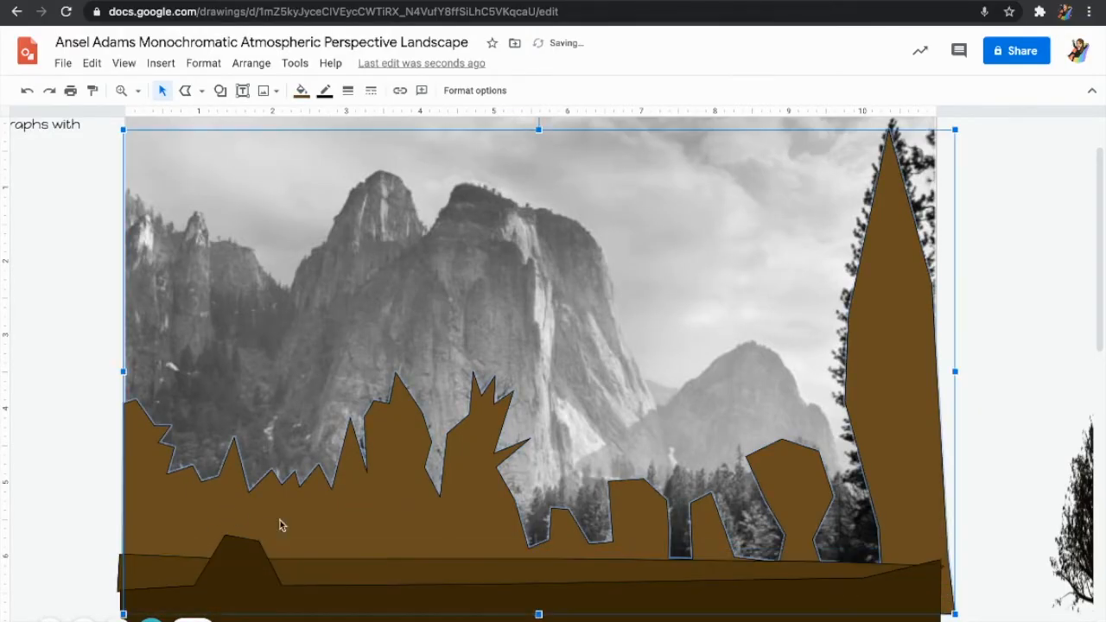
{"action": "key", "text": "Up"}
{"action": "key", "text": "Left"}
{"action": "key", "text": "Right"}
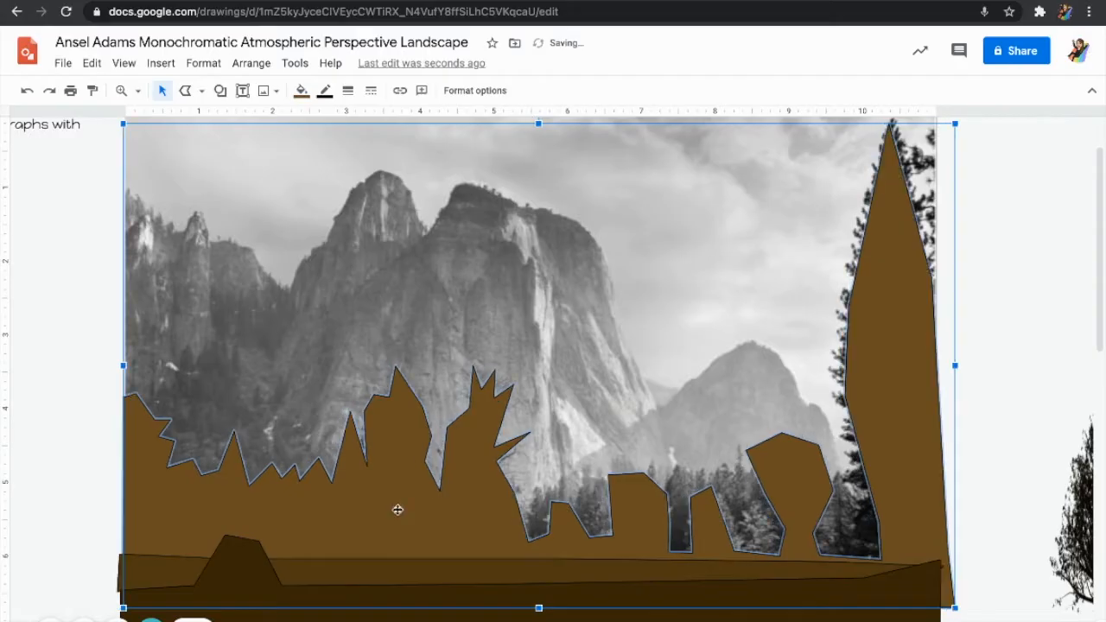
{"action": "left_click", "coordinate": [1026, 441]}
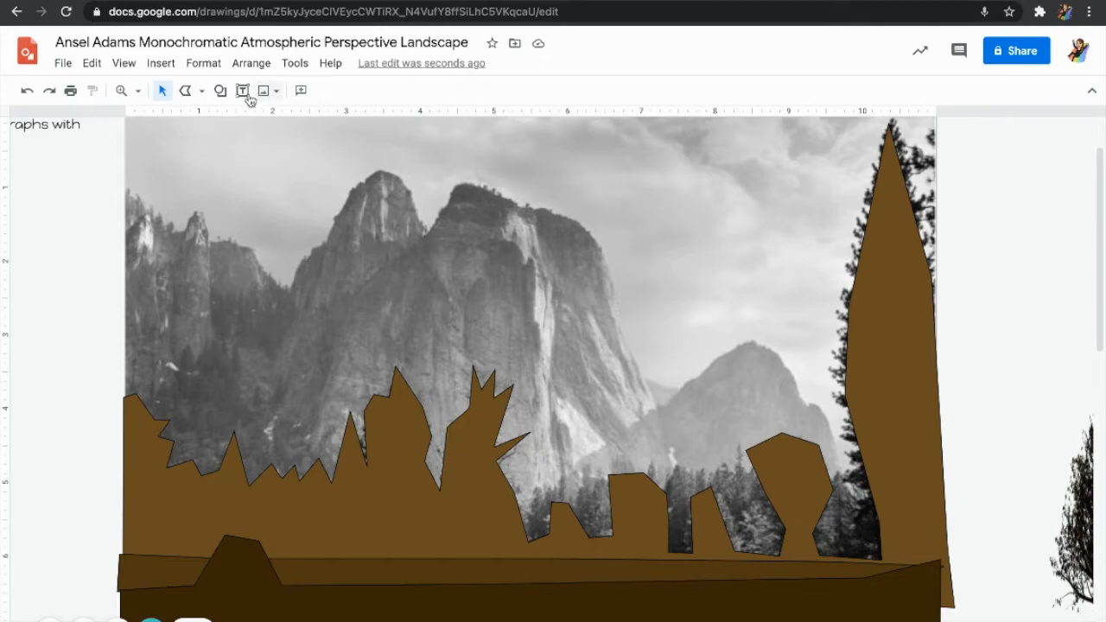
Step: Trace the large central mountain as a closed polyline overlapping the trees and ground, and fill it with the fourth-darkest custom brown
{"action": "left_click", "coordinate": [186, 92]}
{"action": "left_click", "coordinate": [361, 283]}
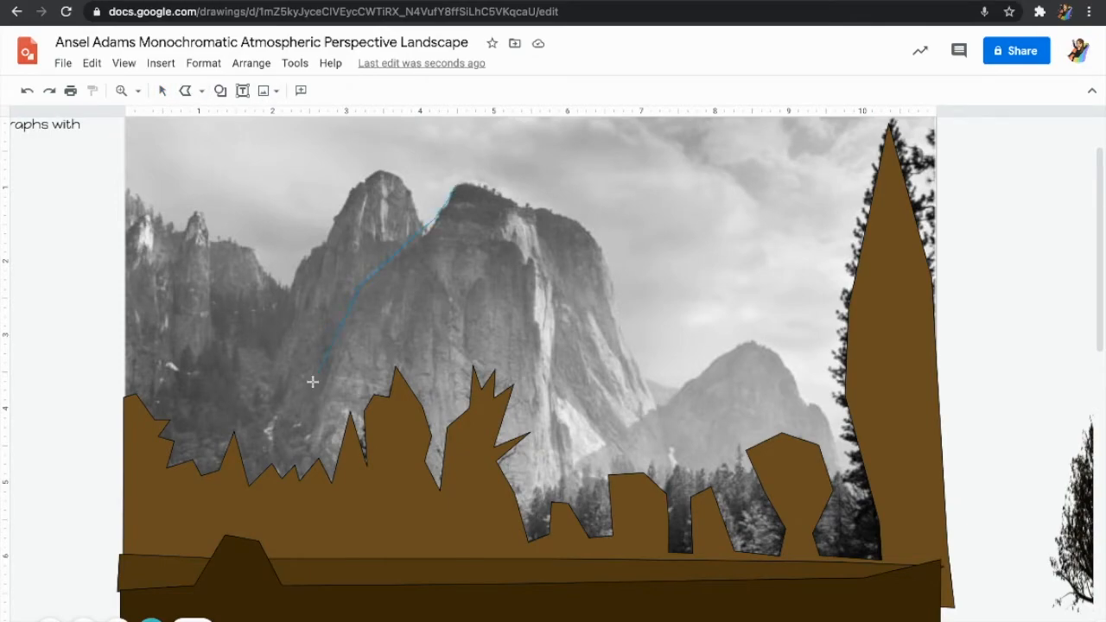
{"action": "left_click", "coordinate": [247, 414]}
{"action": "left_click", "coordinate": [166, 438]}
{"action": "left_click", "coordinate": [152, 491]}
{"action": "left_click", "coordinate": [549, 610]}
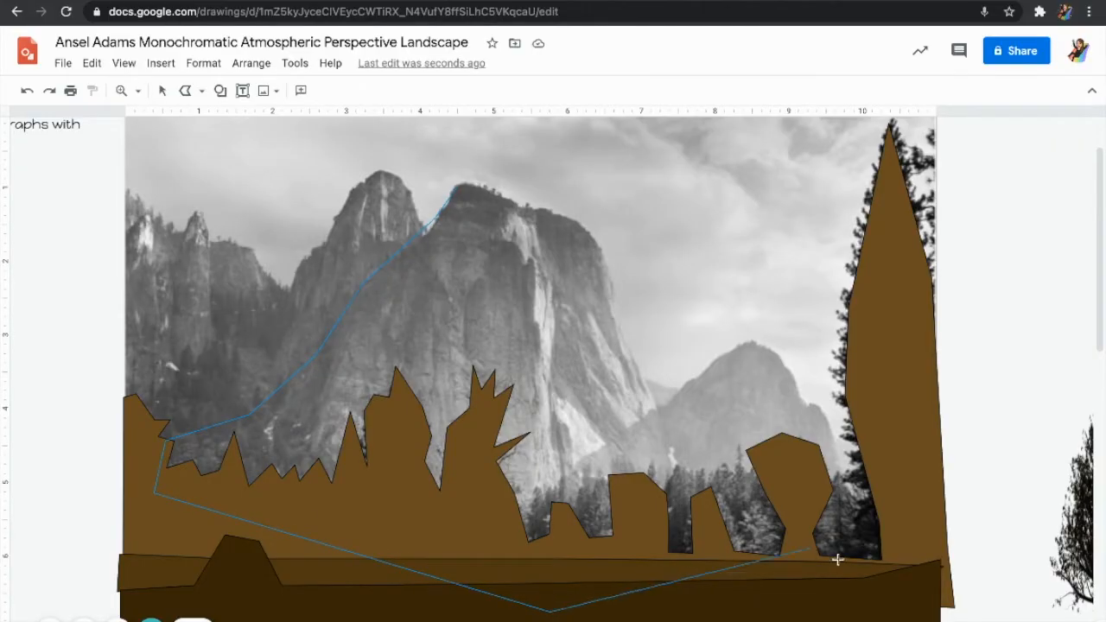
{"action": "left_click", "coordinate": [698, 594]}
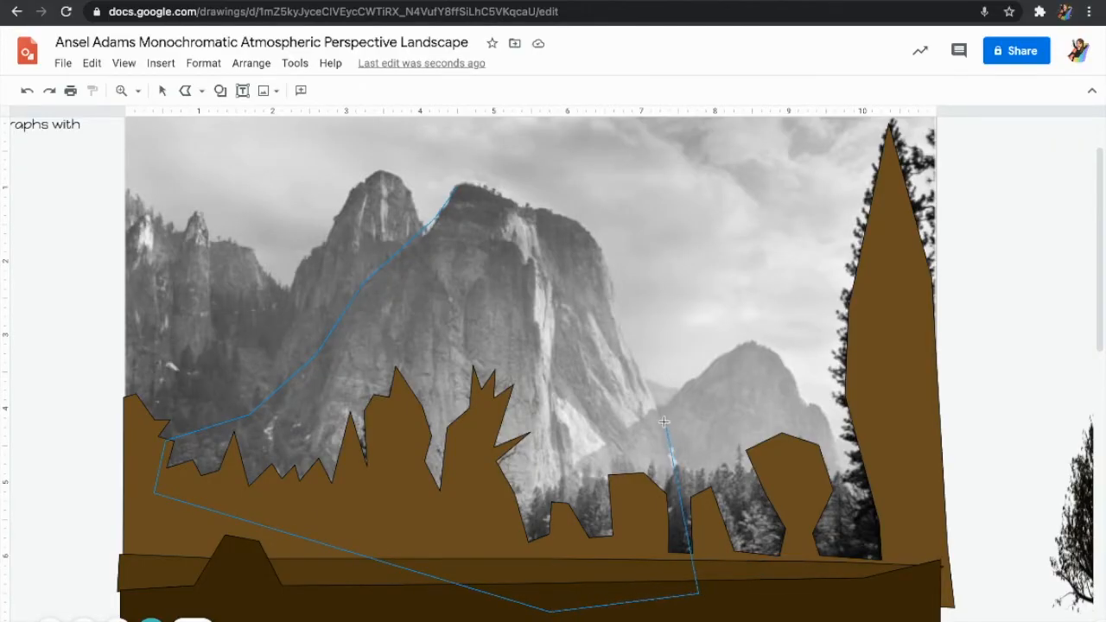
{"action": "left_click", "coordinate": [629, 350]}
{"action": "left_click", "coordinate": [603, 237]}
{"action": "left_click", "coordinate": [552, 206]}
{"action": "left_click", "coordinate": [464, 172]}
{"action": "left_click", "coordinate": [456, 189]}
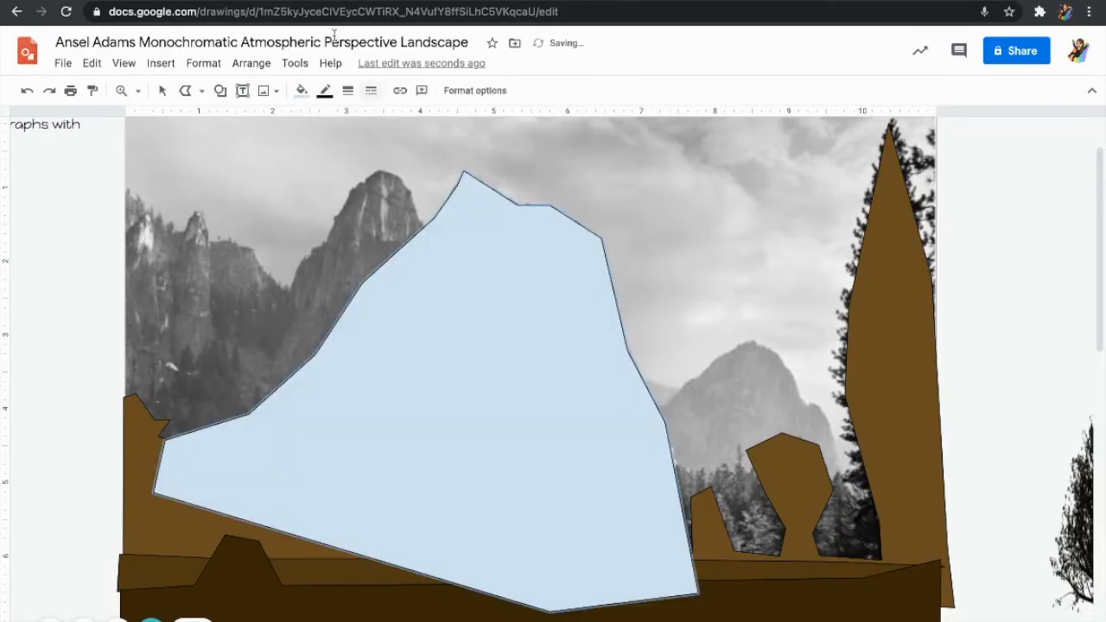
{"action": "left_click", "coordinate": [301, 90]}
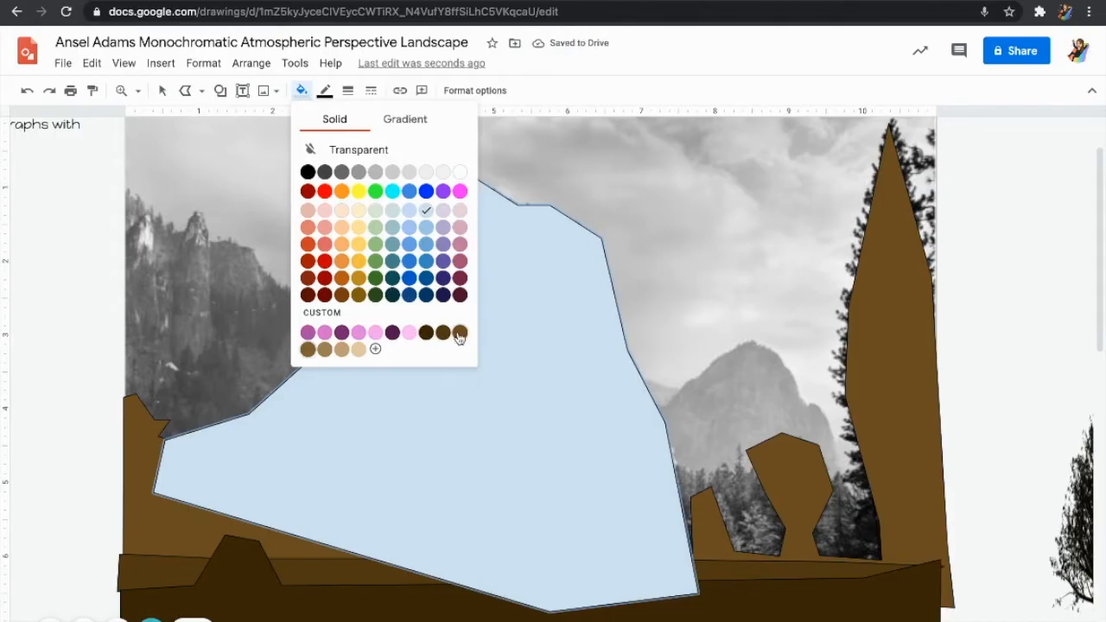
{"action": "left_click", "coordinate": [308, 349]}
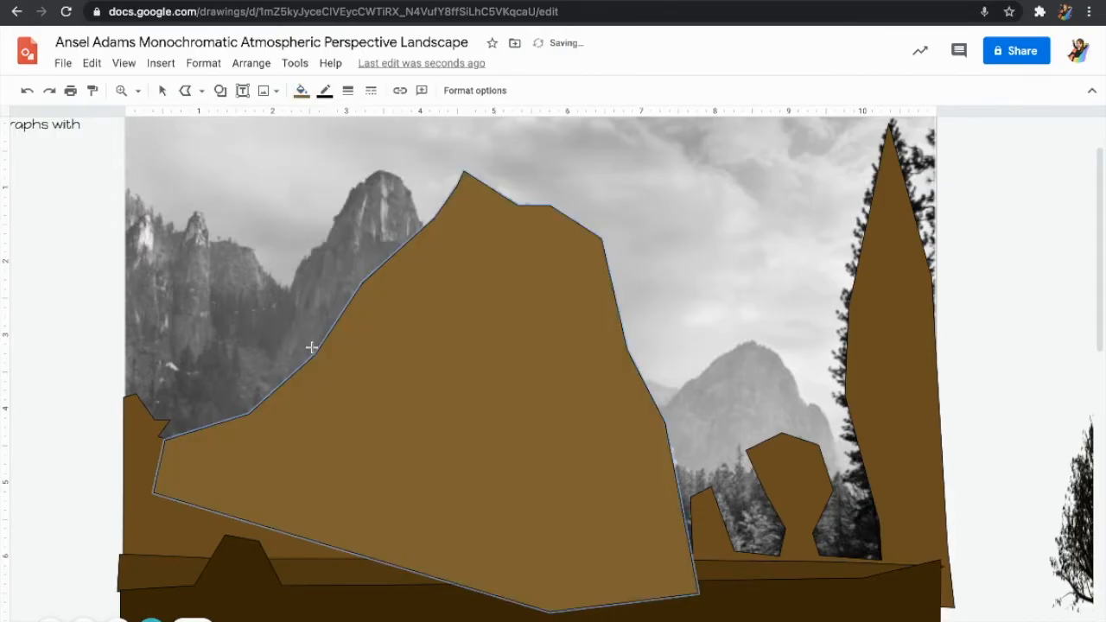
Step: Send the large central mountain backward until it sits behind the tree-line, meadow and foreground shapes
{"action": "key", "text": "ctrl+Down"}
{"action": "key", "text": "ctrl+Down"}
{"action": "key", "text": "ctrl+Down"}
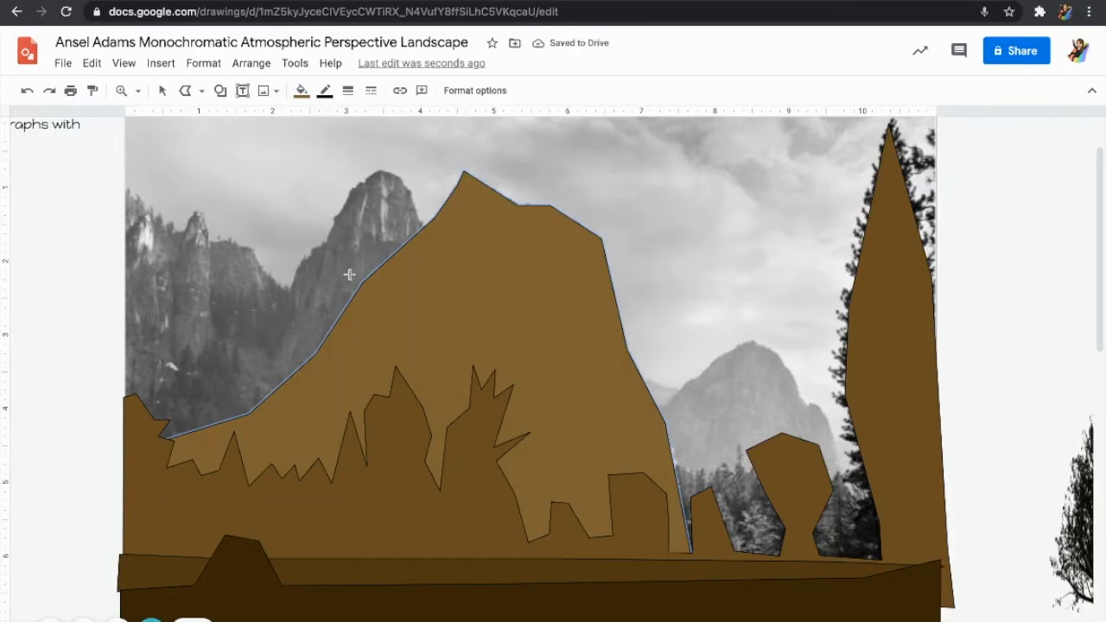
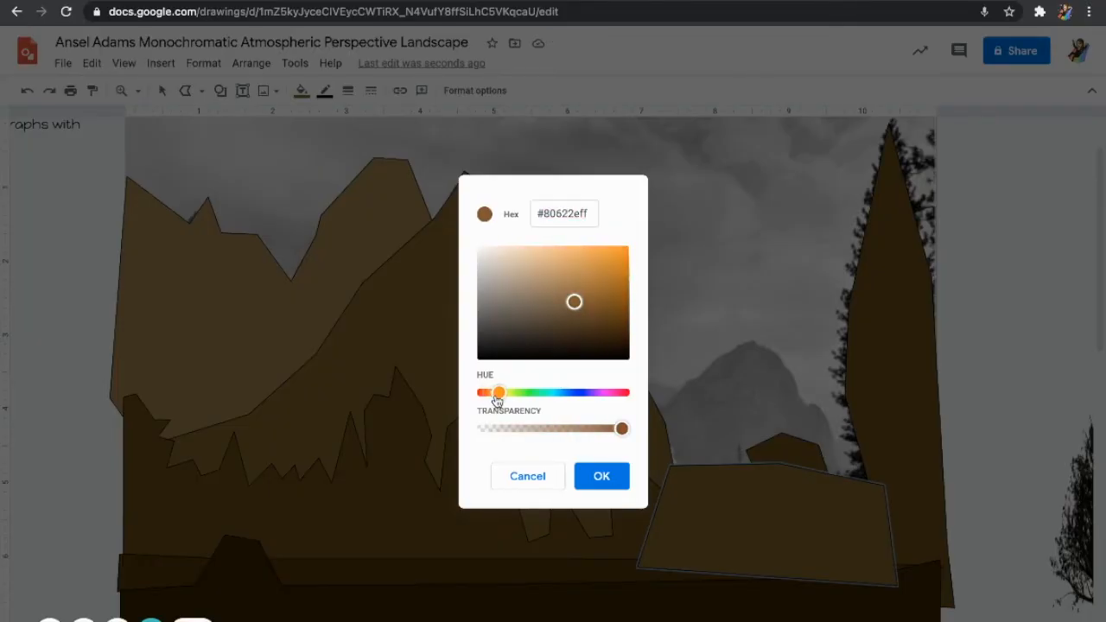
Step: Fill the low hill shape beside the central mountain with a new custom brown slightly lighter than the fourth-darkest brown
{"action": "left_click", "coordinate": [526, 478]}
{"action": "left_click", "coordinate": [301, 92]}
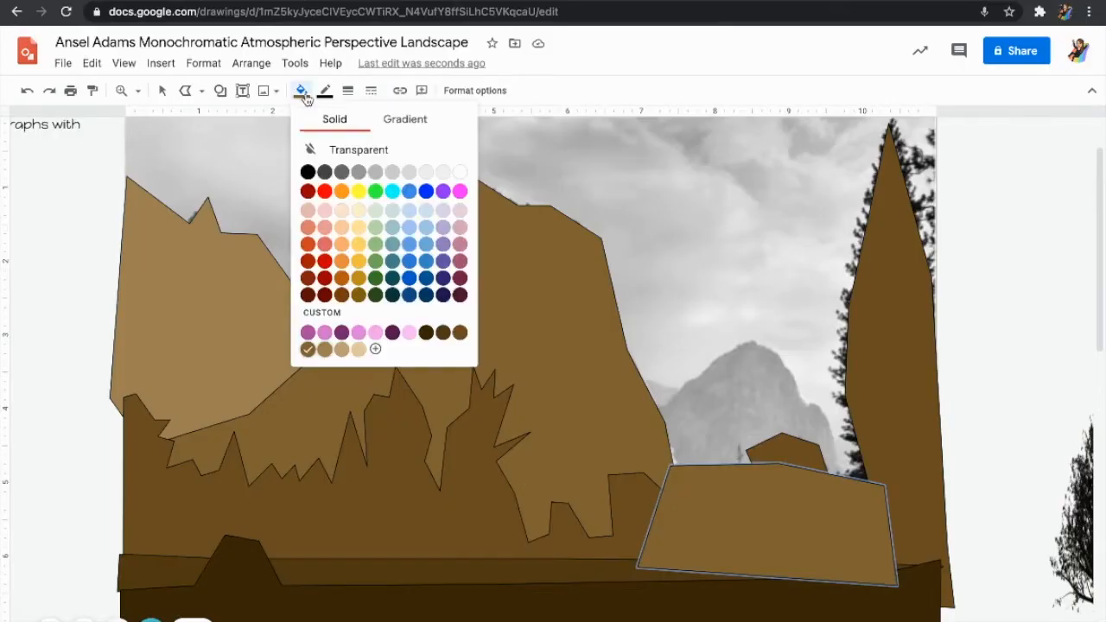
{"action": "left_click", "coordinate": [375, 348]}
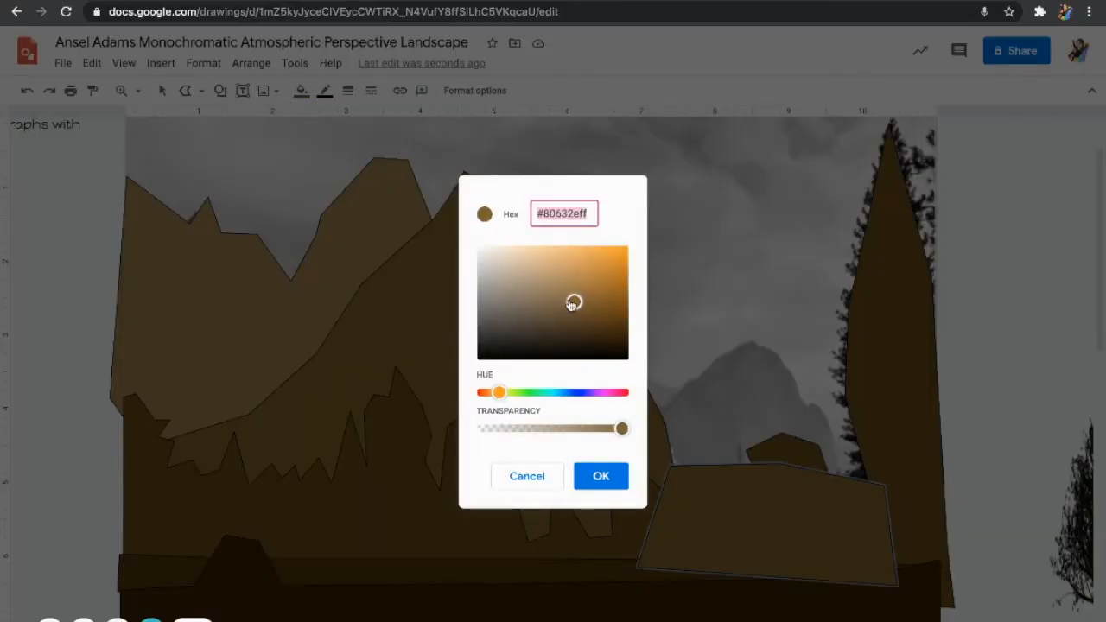
{"action": "left_click", "coordinate": [568, 298]}
{"action": "left_click", "coordinate": [605, 473]}
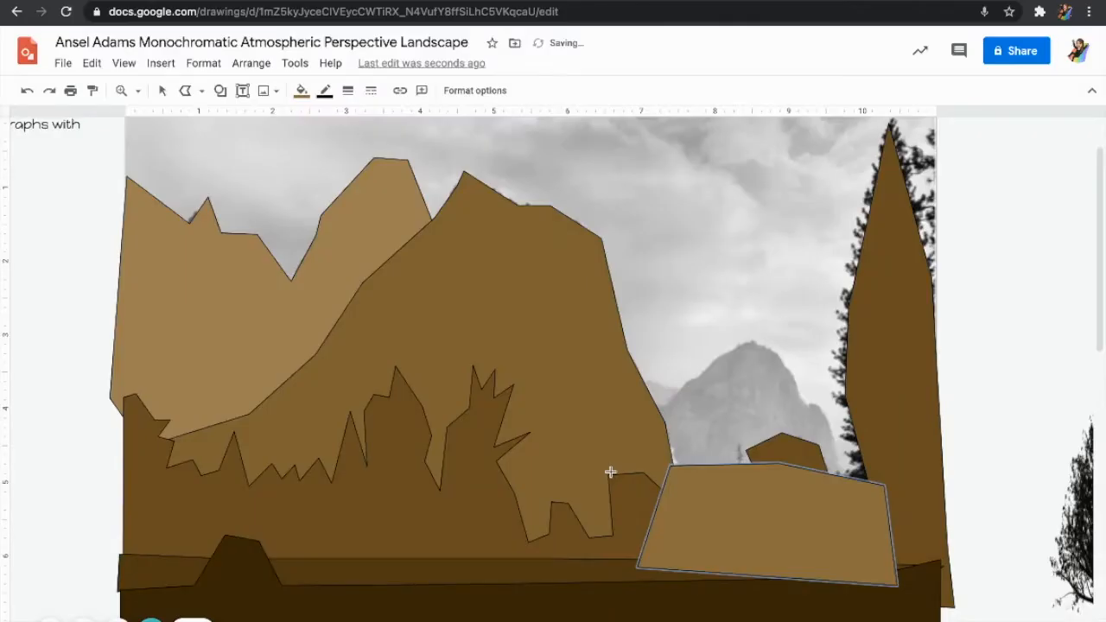
Step: Send the low hill backward until it sits behind the trees, meadow, foreground and central mountain
{"action": "key", "text": "ctrl+Down"}
{"action": "key", "text": "ctrl+Down"}
{"action": "key", "text": "ctrl+Down"}
{"action": "key", "text": "ctrl+Down"}
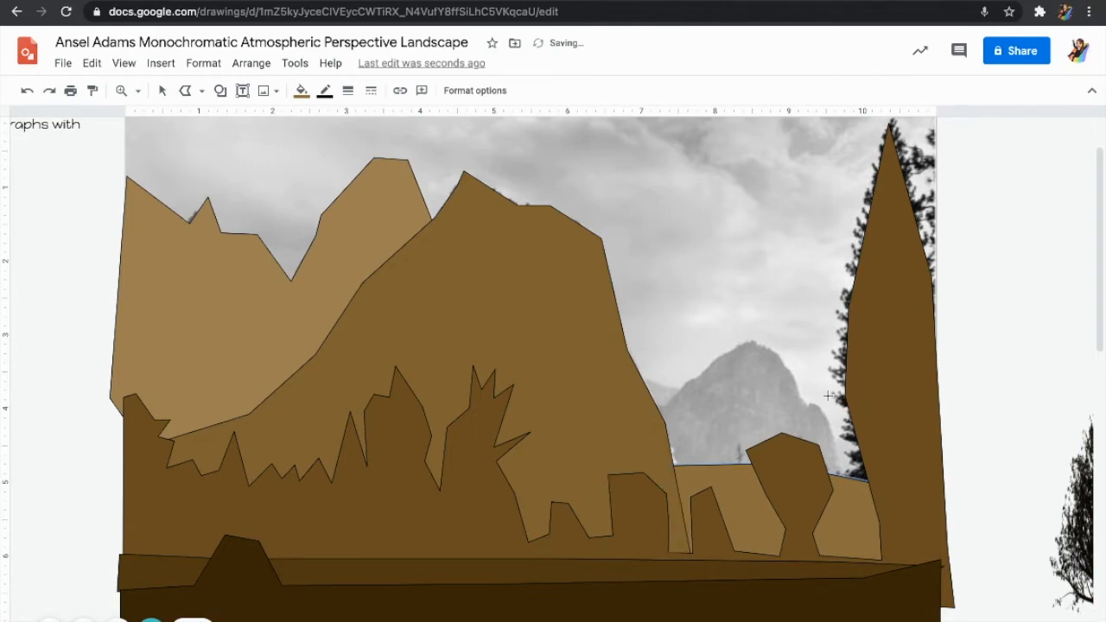
Step: Move the large reference photo out from behind the artwork to the empty area beside the tall tree
{"action": "left_click", "coordinate": [138, 90]}
{"action": "left_click", "coordinate": [177, 144]}
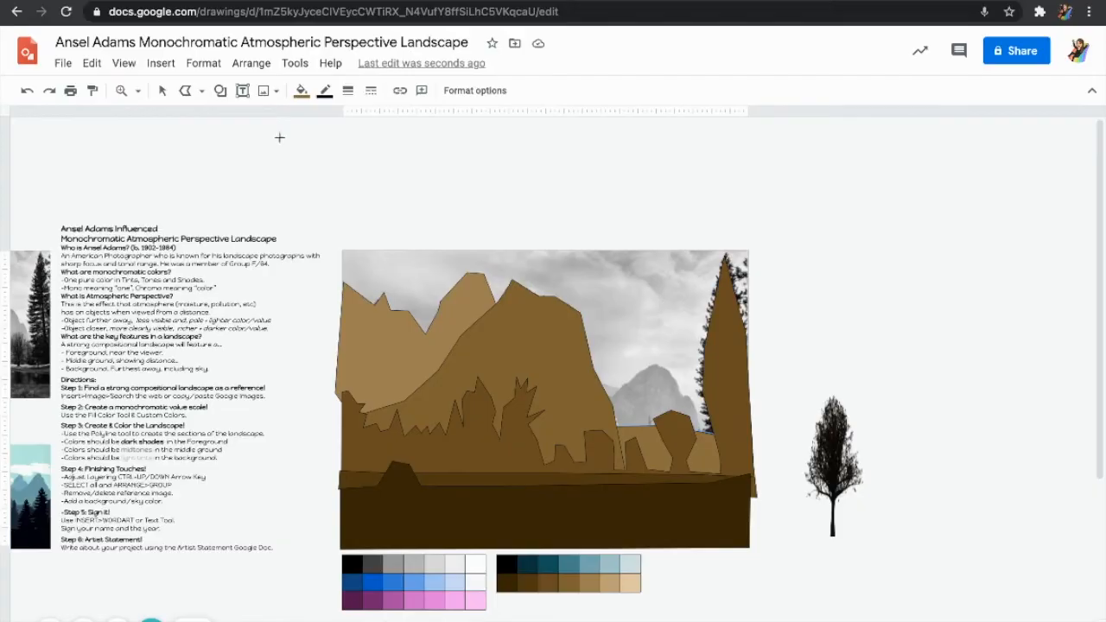
{"action": "left_click", "coordinate": [162, 91]}
{"action": "left_click", "coordinate": [714, 297]}
{"action": "left_click_drag", "start_coordinate": [713, 297], "coordinate": [984, 271]}
Step: Lower the small distant mountain between the central mountain and the tall tree, and widen it to tuck behind the central mountain
{"action": "left_click_drag", "start_coordinate": [669, 395], "coordinate": [679, 387]}
{"action": "key", "text": "Down"}
{"action": "key", "text": "Down"}
{"action": "key", "text": "Down"}
{"action": "key", "text": "Down"}
{"action": "key", "text": "Down"}
{"action": "key", "text": "Down"}
{"action": "key", "text": "Down"}
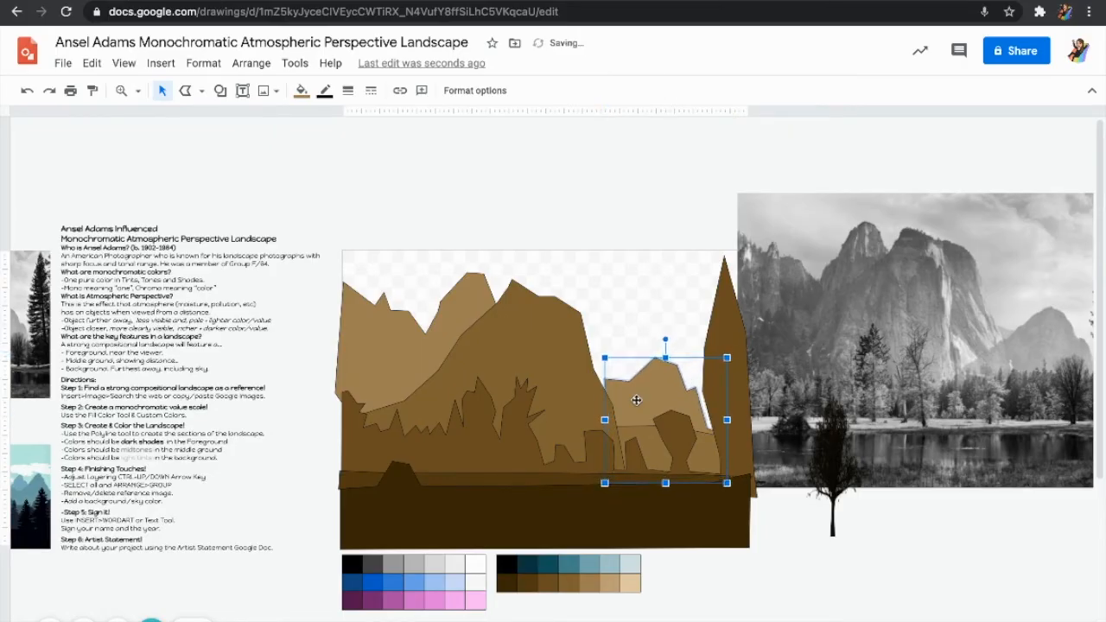
{"action": "key", "text": "Left"}
{"action": "key", "text": "Down"}
{"action": "key", "text": "Right"}
{"action": "key", "text": "Right"}
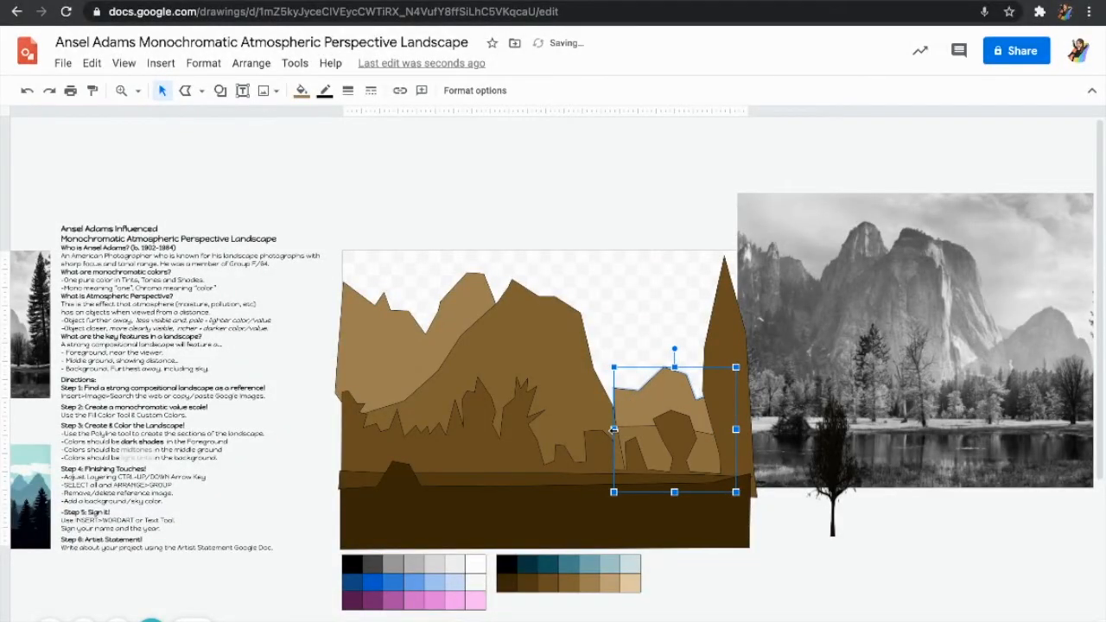
{"action": "left_click_drag", "start_coordinate": [614, 429], "coordinate": [604, 432]}
{"action": "left_click", "coordinate": [675, 206]}
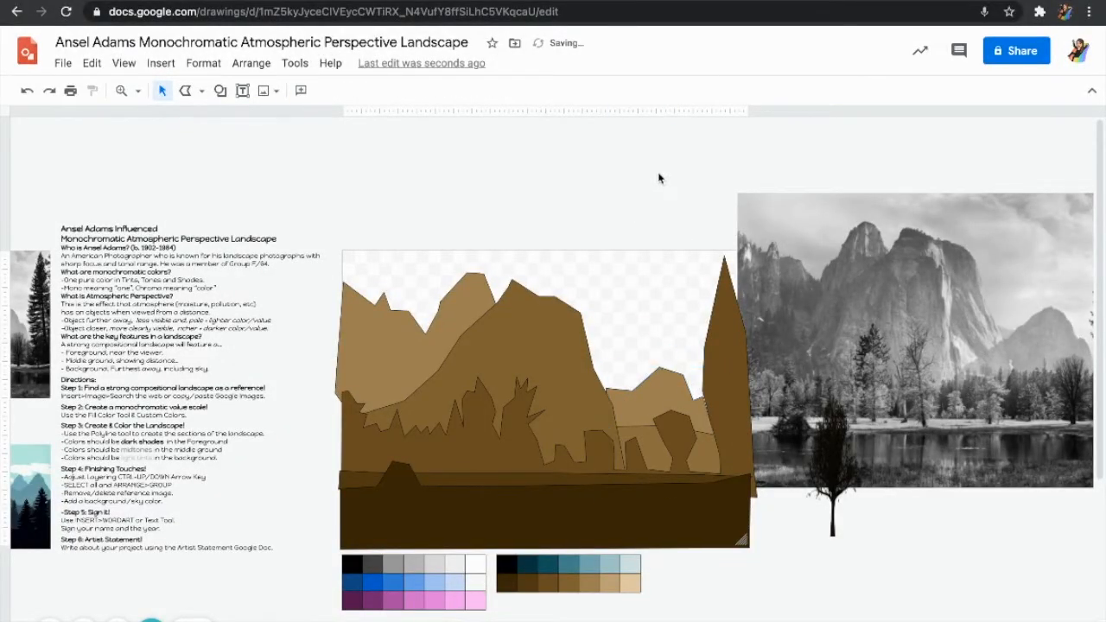
Step: Place the bare tree image over the tall tree shape and enlarge it from the foreground's base nearly to the shape's tip
{"action": "left_click", "coordinate": [862, 282]}
{"action": "left_click", "coordinate": [848, 467]}
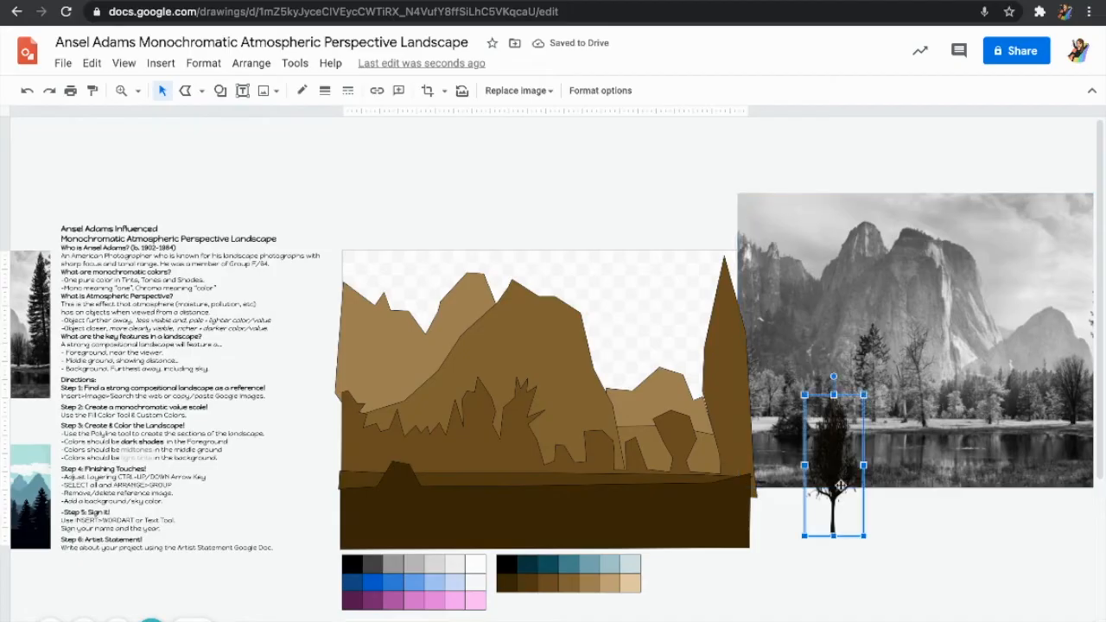
{"action": "left_click_drag", "start_coordinate": [835, 489], "coordinate": [739, 461]}
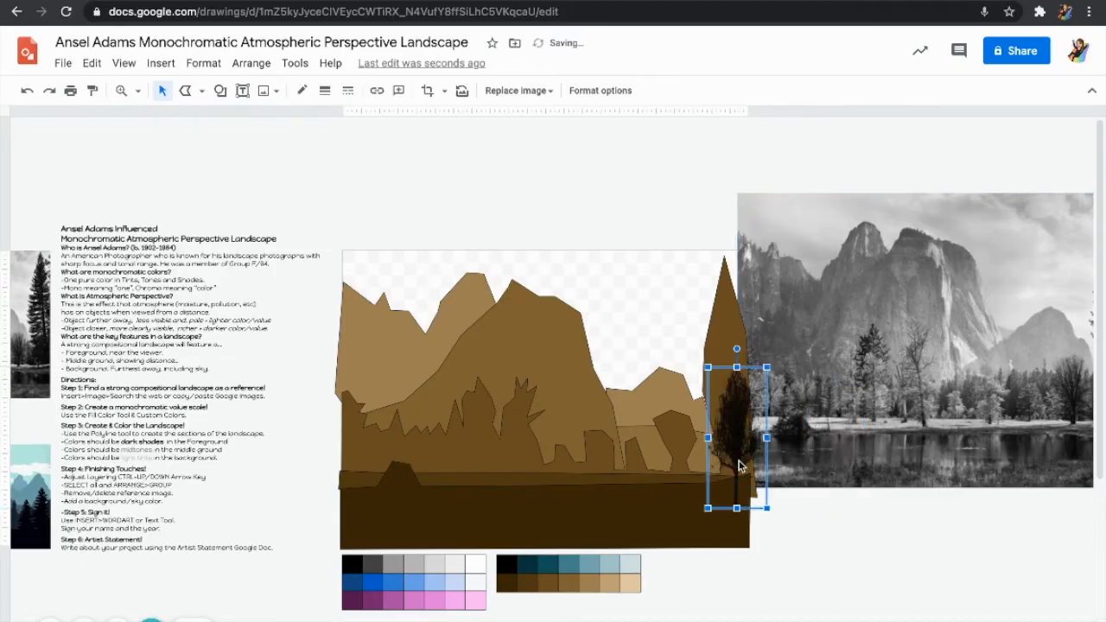
{"action": "left_click_drag", "start_coordinate": [708, 510], "coordinate": [690, 548]}
{"action": "left_click_drag", "start_coordinate": [729, 367], "coordinate": [729, 280]}
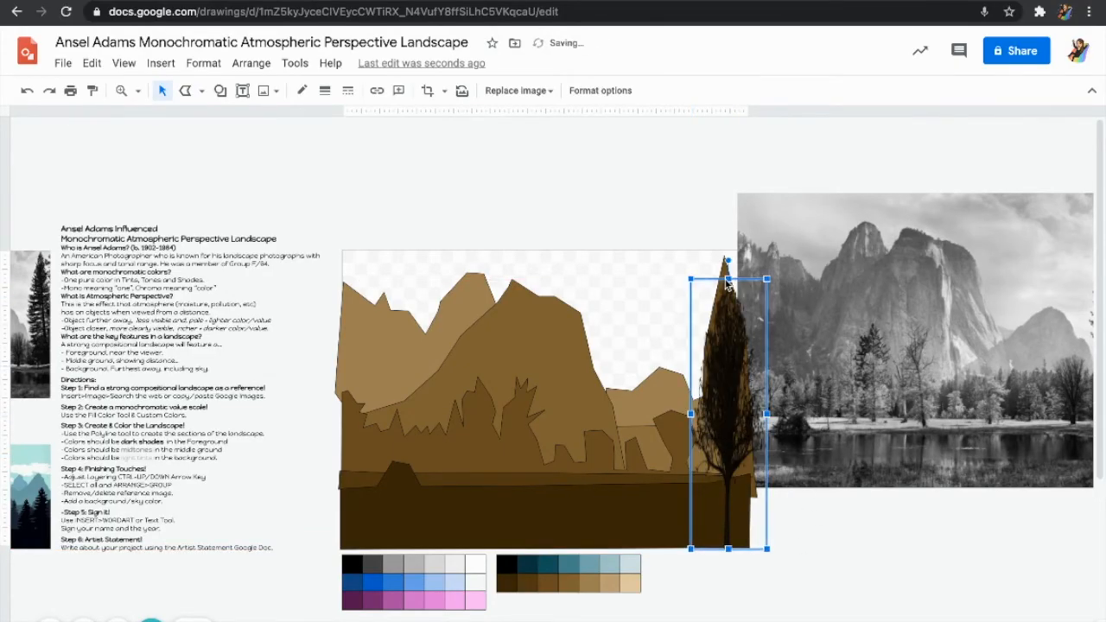
Step: Duplicate the tall tree image and shrink the copy into a shorter, wider tree standing in front of the central mountain
{"action": "left_click_drag", "start_coordinate": [772, 414], "coordinate": [516, 404]}
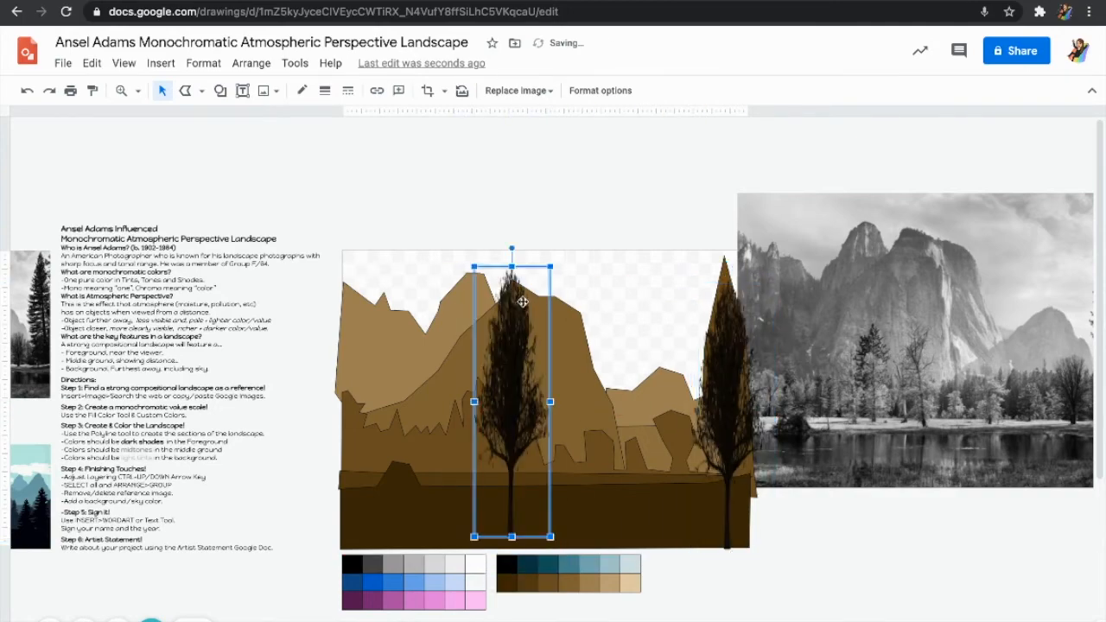
{"action": "left_click_drag", "start_coordinate": [551, 266], "coordinate": [541, 299]}
{"action": "left_click_drag", "start_coordinate": [541, 421], "coordinate": [563, 421]}
{"action": "left_click_drag", "start_coordinate": [517, 299], "coordinate": [528, 397]}
Step: Lighten the small sepia tree by raising its brightness to just below the midpoint and its contrast slightly lower
{"action": "left_click", "coordinate": [596, 91]}
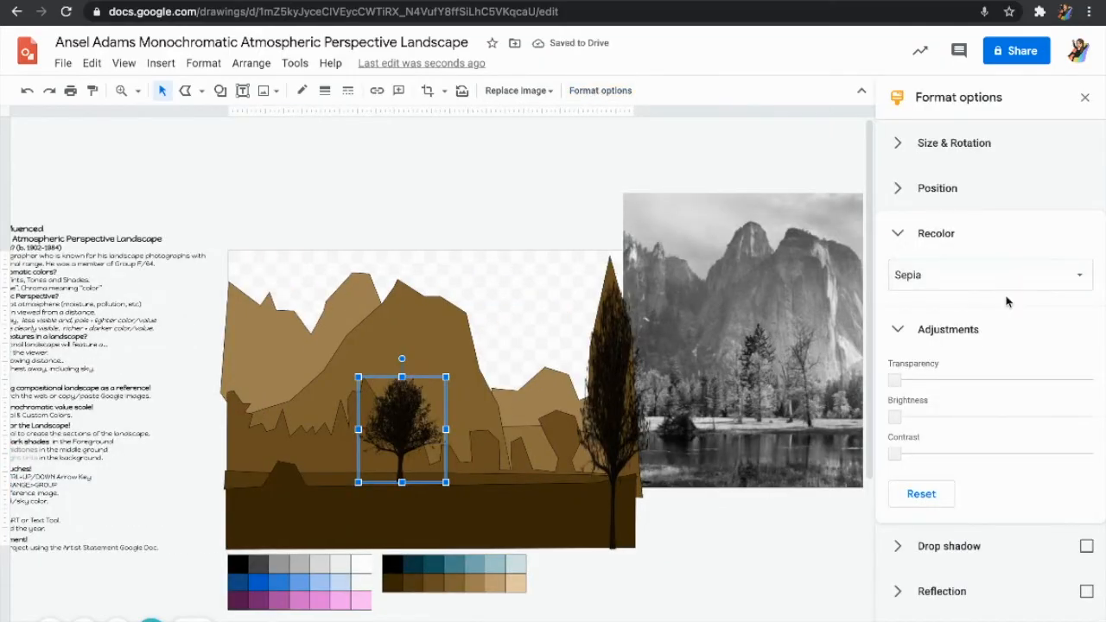
{"action": "left_click", "coordinate": [920, 331]}
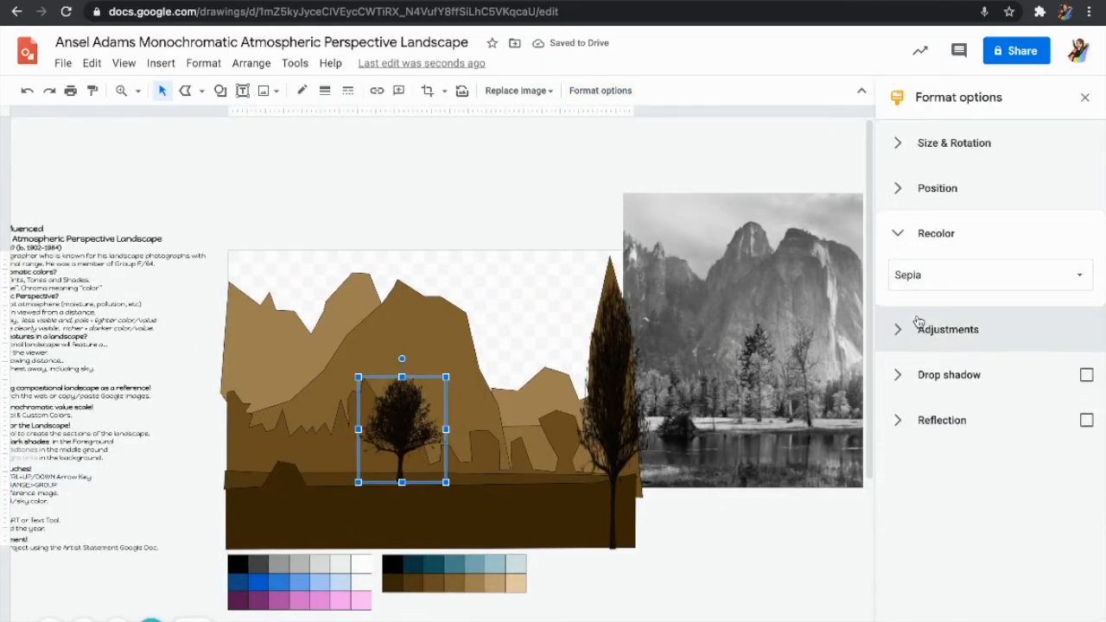
{"action": "left_click", "coordinate": [914, 351]}
{"action": "left_click_drag", "start_coordinate": [930, 416], "coordinate": [1014, 416]}
{"action": "left_click_drag", "start_coordinate": [992, 455], "coordinate": [970, 452]}
{"action": "left_click_drag", "start_coordinate": [1014, 416], "coordinate": [985, 417]}
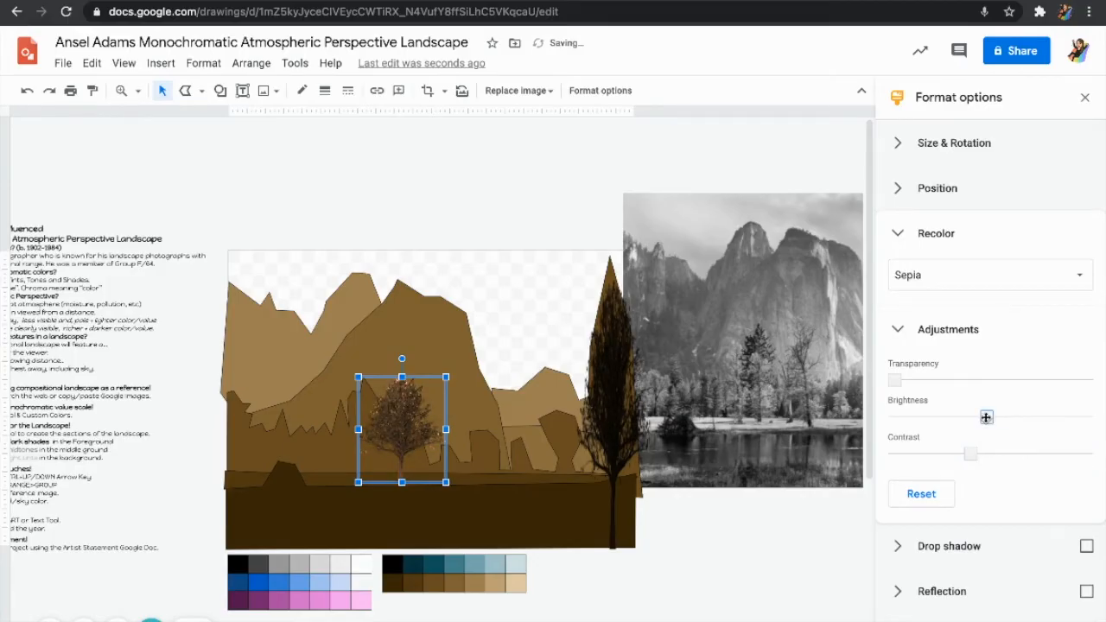
Step: Shrink the lightened tree and position it against the tree line at the edge of the meadow
{"action": "left_click_drag", "start_coordinate": [446, 377], "coordinate": [420, 406]}
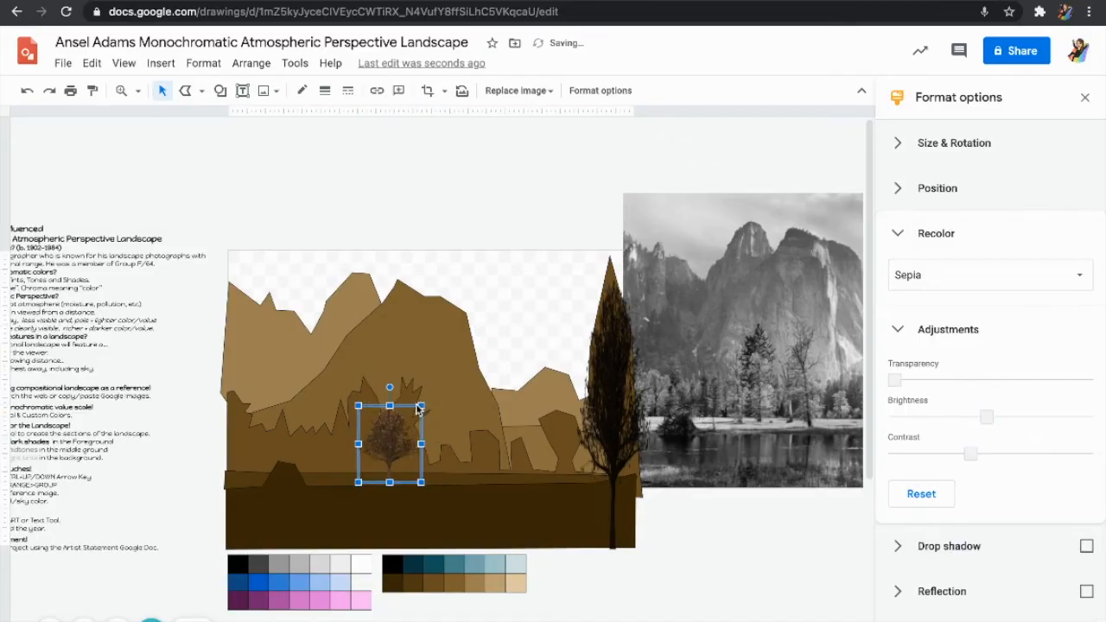
{"action": "left_click_drag", "start_coordinate": [388, 451], "coordinate": [370, 437]}
{"action": "left_click", "coordinate": [418, 384]}
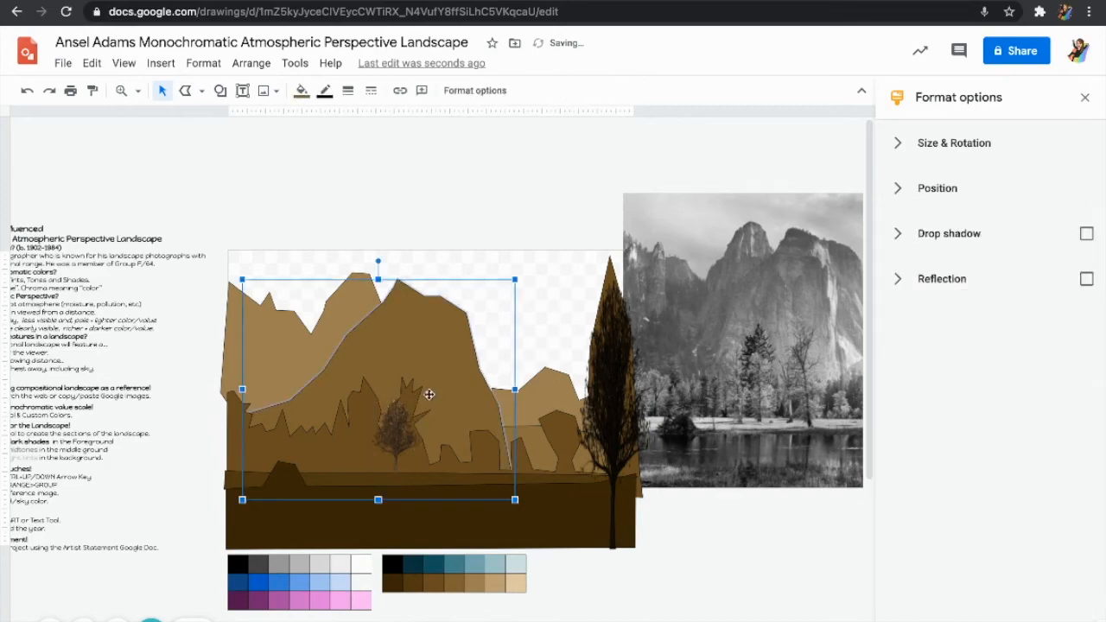
{"action": "left_click", "coordinate": [396, 445]}
{"action": "key", "text": "Left"}
{"action": "key", "text": "Left"}
{"action": "key", "text": "Left"}
{"action": "key", "text": "Left"}
{"action": "key", "text": "Left"}
{"action": "key", "text": "Left"}
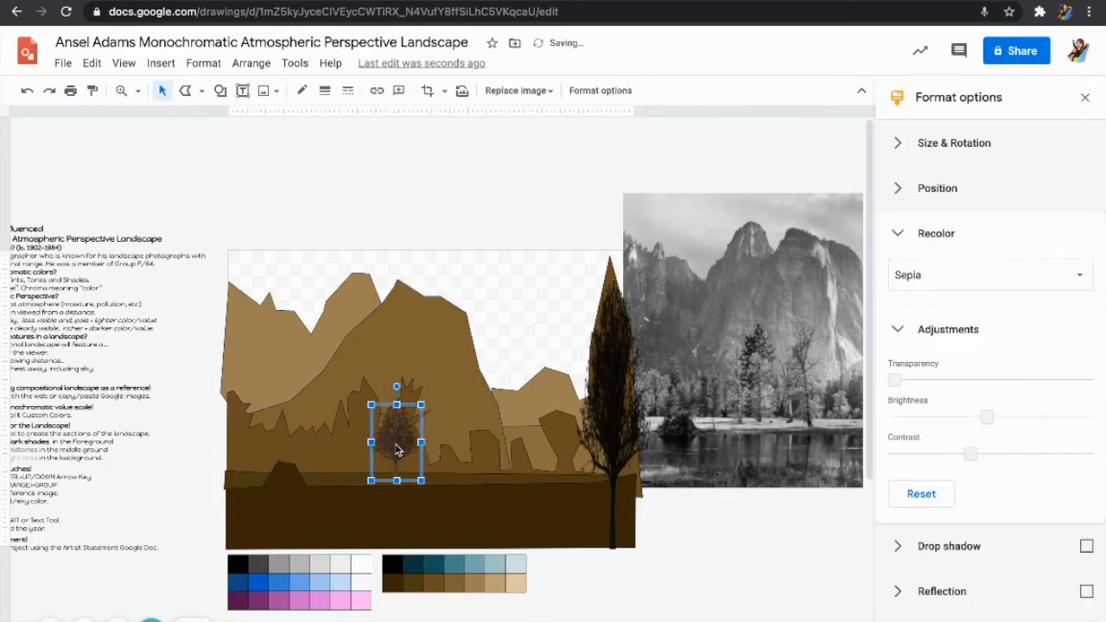
Step: Place more resized copies of the small lightened tree along the meadow's edge, including a narrow one beside the central mountain
{"action": "left_click_drag", "start_coordinate": [406, 405], "coordinate": [525, 444]}
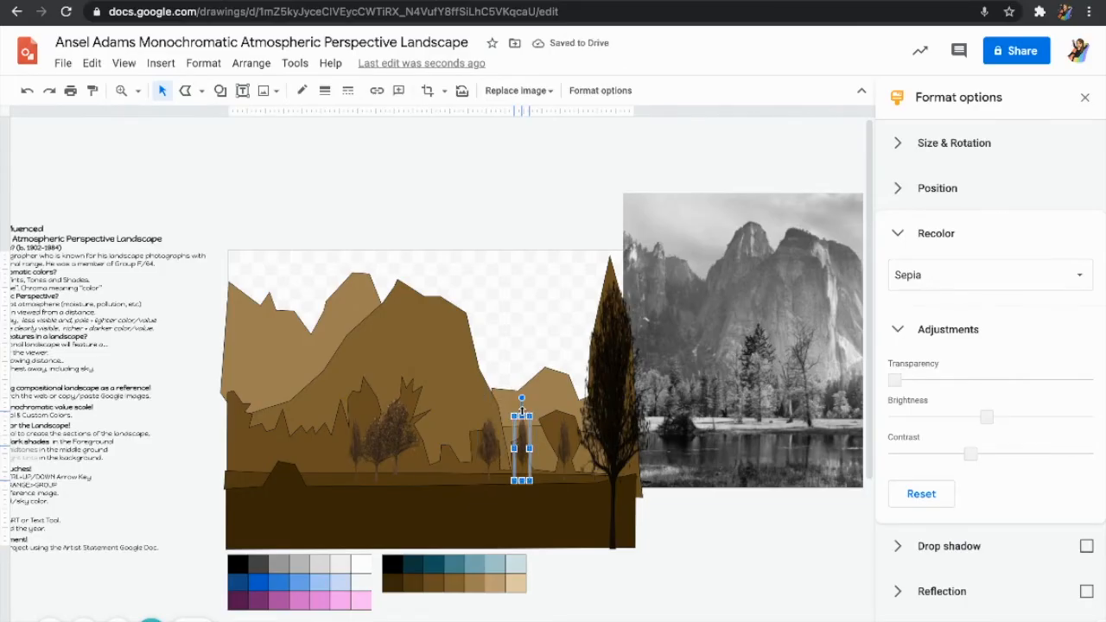
{"action": "left_click", "coordinate": [488, 422]}
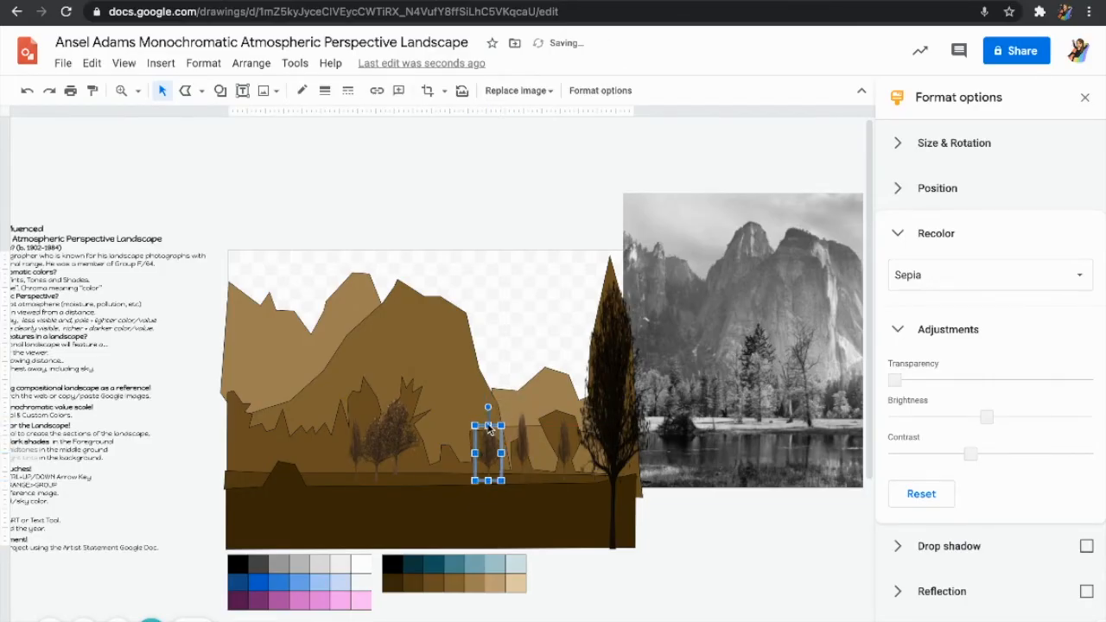
{"action": "left_click", "coordinate": [463, 400]}
{"action": "left_click", "coordinate": [669, 521]}
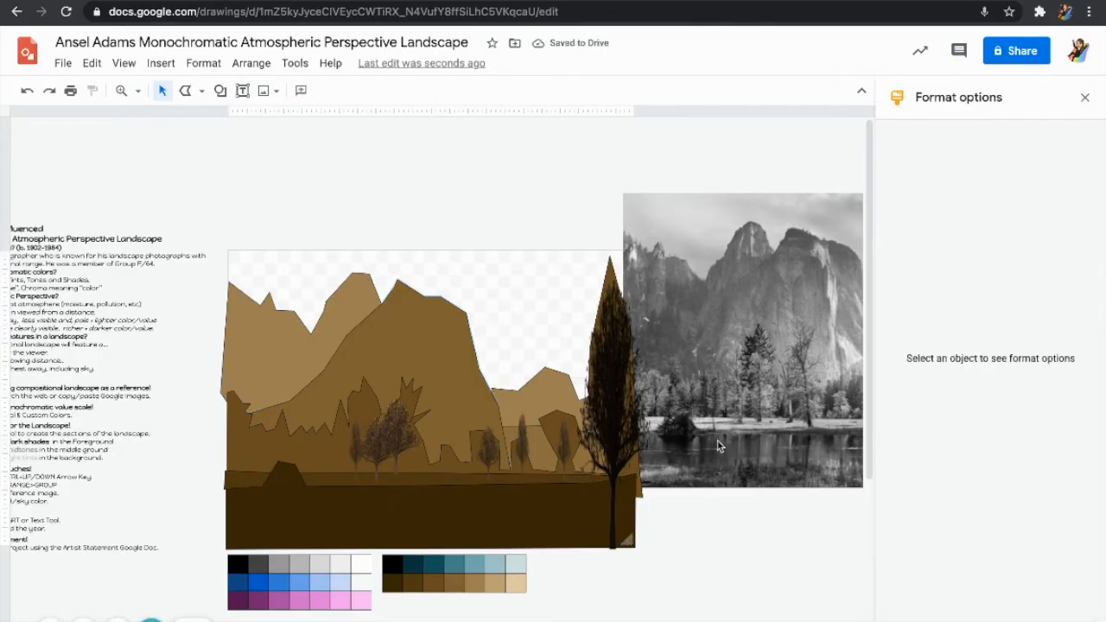
Step: Shrink the reference photo beside the canvas so it no longer overlaps the artwork, and deselect it
{"action": "left_click", "coordinate": [717, 435]}
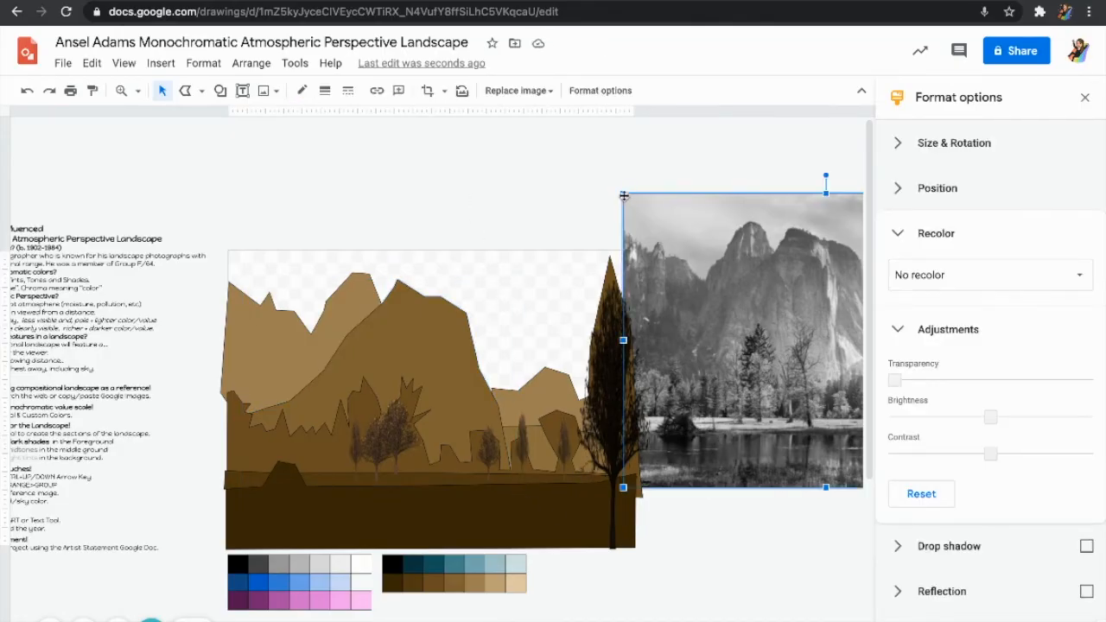
{"action": "left_click_drag", "start_coordinate": [623, 195], "coordinate": [685, 361]}
{"action": "scroll", "coordinate": [714, 405], "scroll_direction": "left", "scroll_amount": 5}
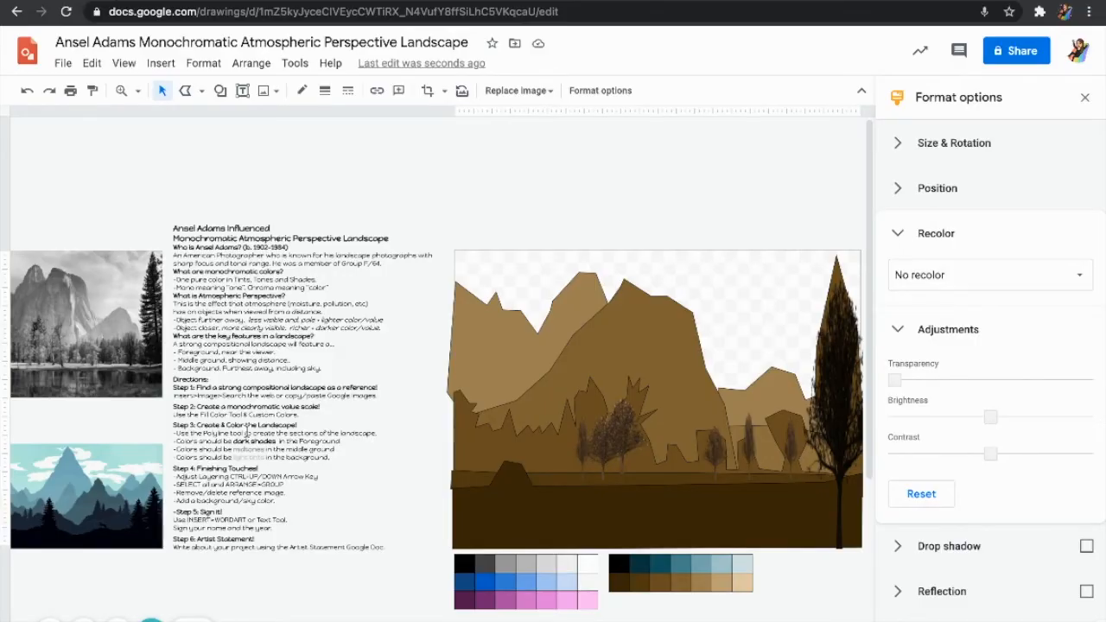
{"action": "key", "text": "Escape"}
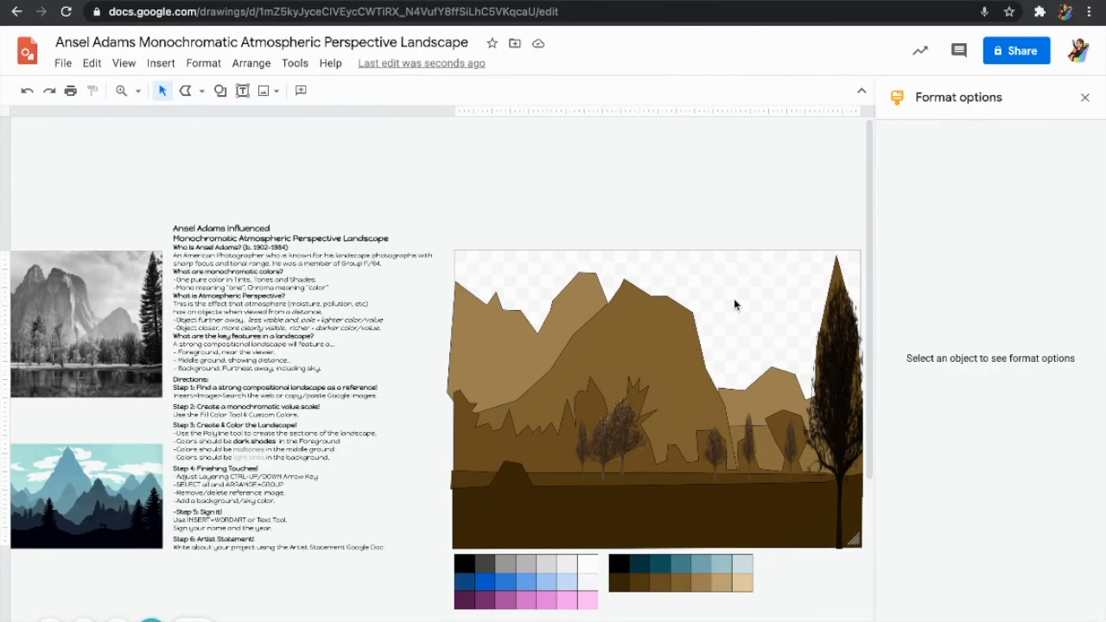
Step: Set the drawing's background to the light orange linear gradient preset for the sky
{"action": "right_click", "coordinate": [734, 302]}
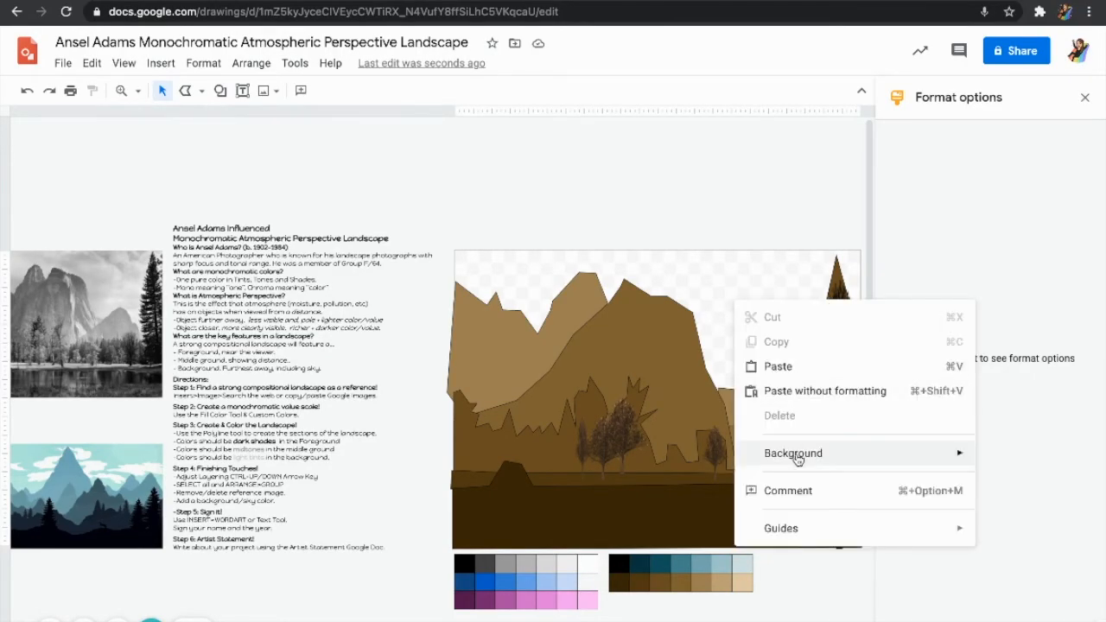
{"action": "mouse_move", "coordinate": [798, 464]}
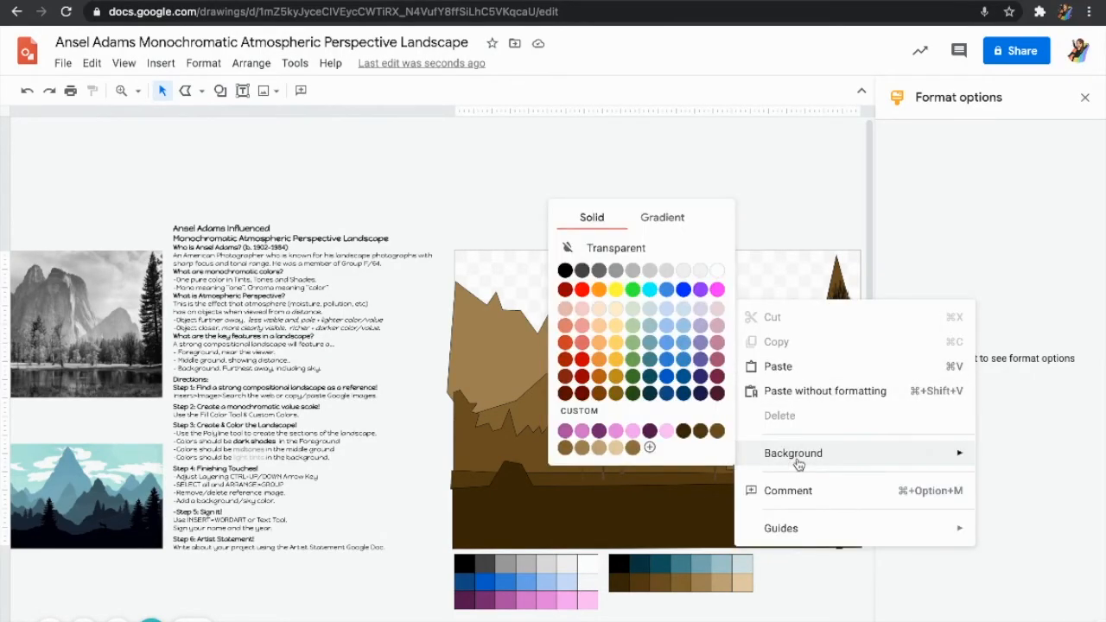
{"action": "left_click", "coordinate": [688, 220]}
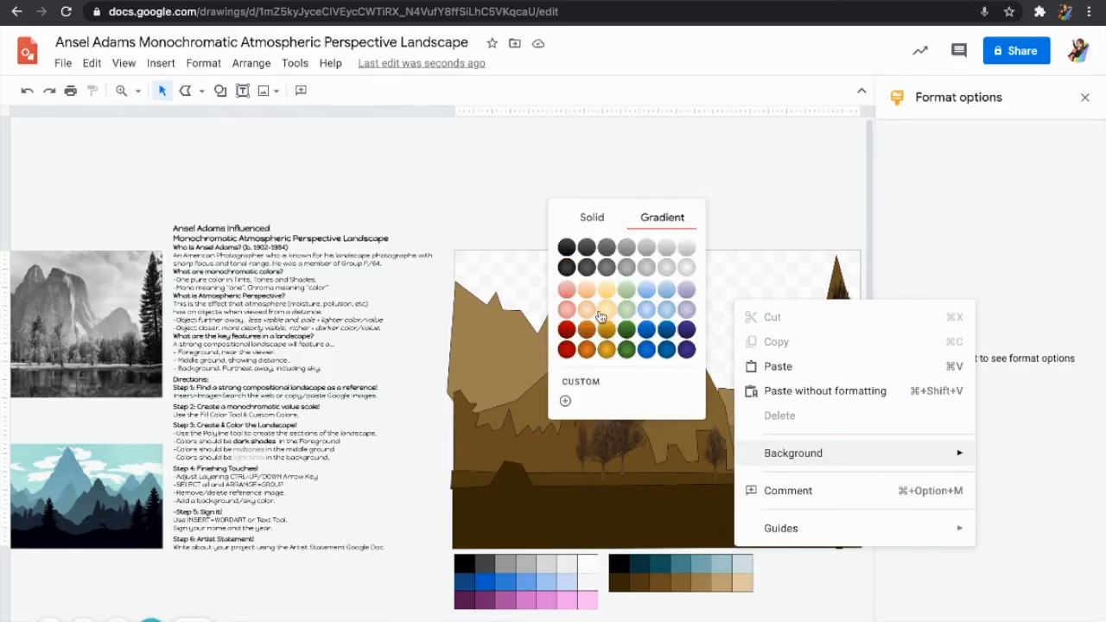
{"action": "left_click", "coordinate": [587, 289]}
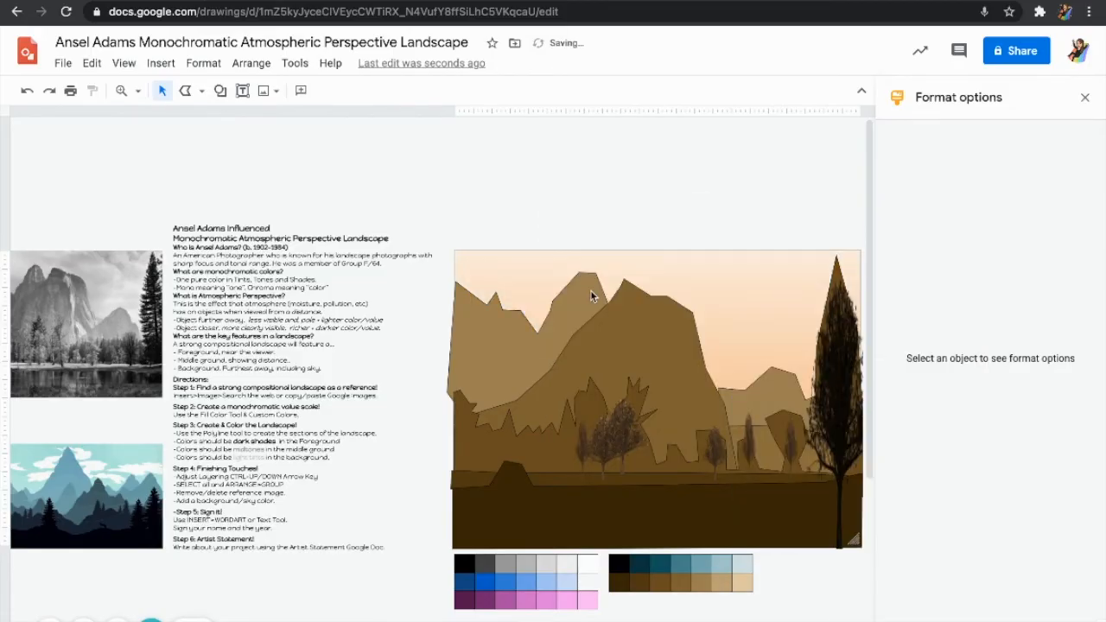
Step: Start a custom gradient for the drawing's background and set its type to Radial, centered
{"action": "right_click", "coordinate": [749, 330]}
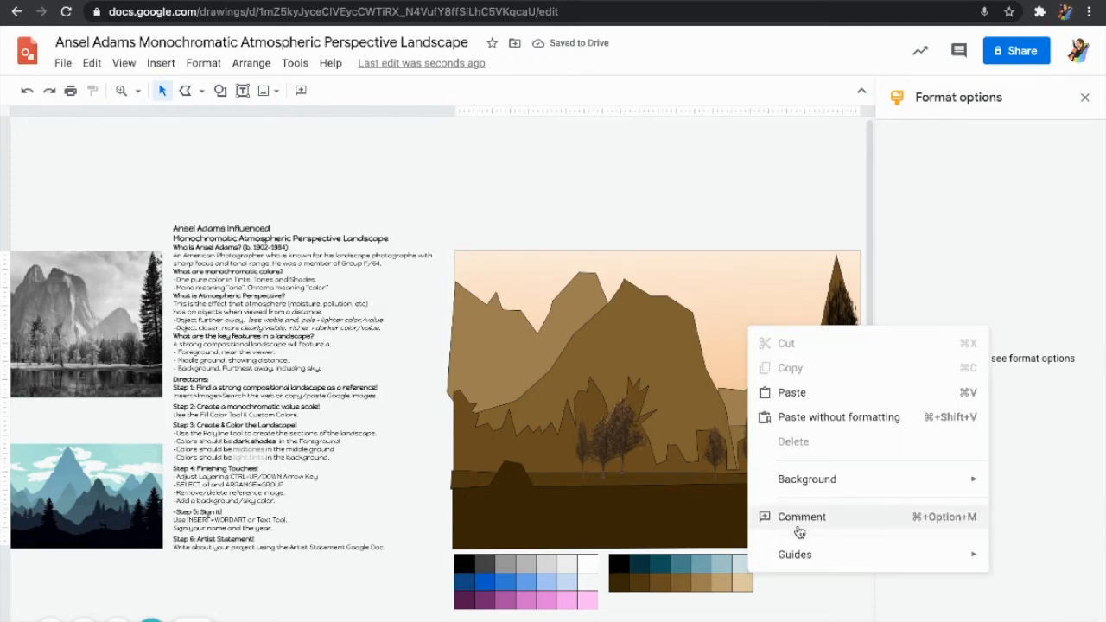
{"action": "mouse_move", "coordinate": [799, 487]}
{"action": "left_click", "coordinate": [607, 474]}
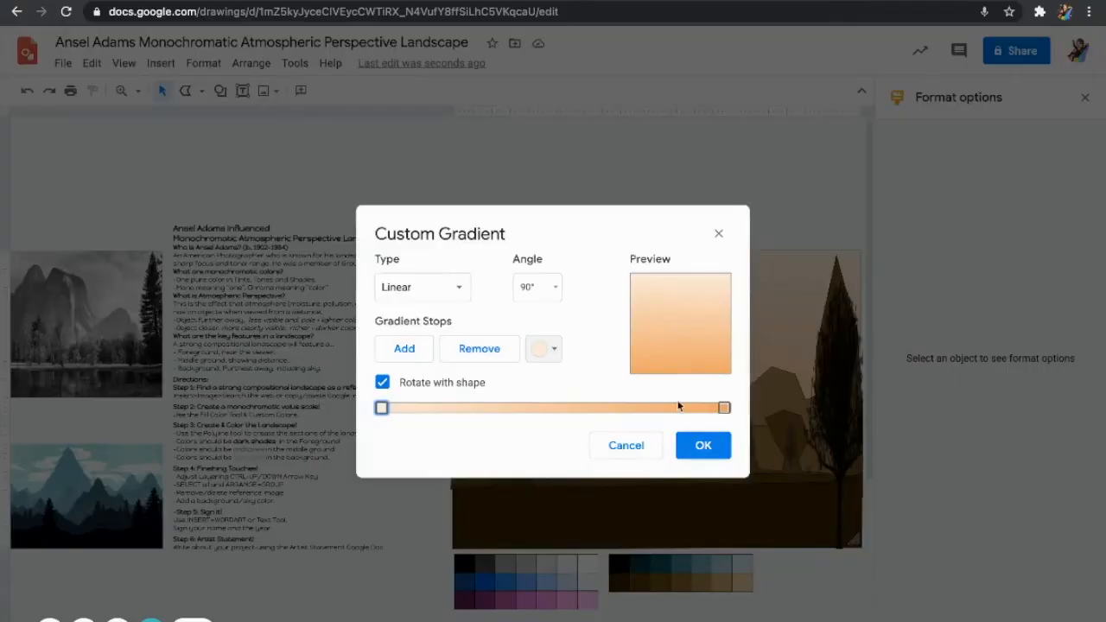
{"action": "left_click", "coordinate": [457, 290]}
{"action": "left_click", "coordinate": [415, 345]}
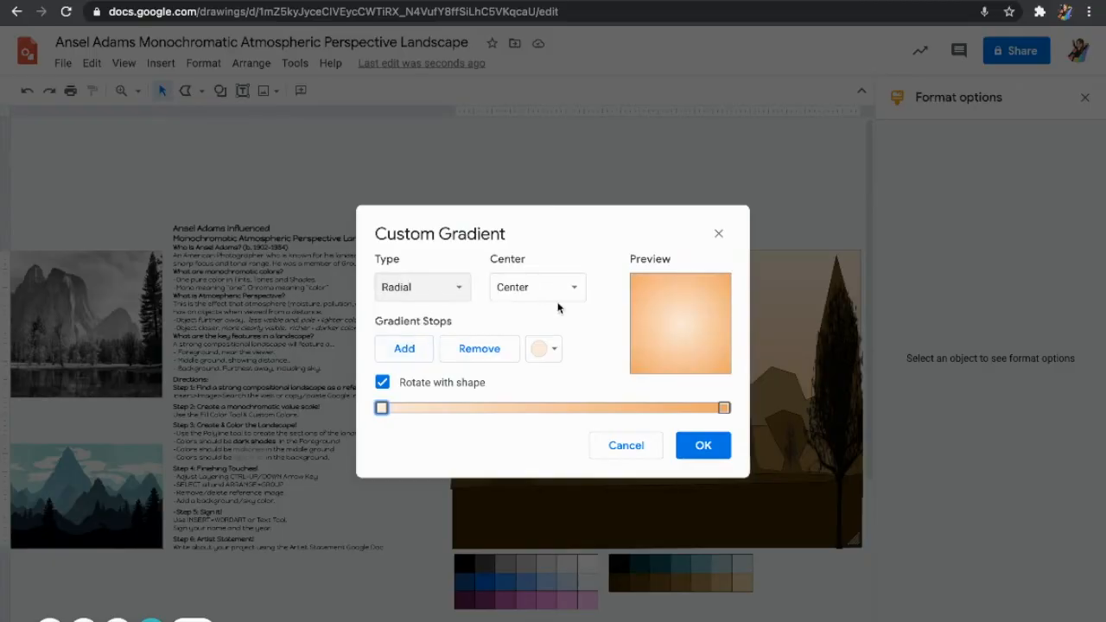
Step: Recolor the radial gradient's stops with custom browns, light tan at the center and medium tan at the outer end, and apply it
{"action": "left_click", "coordinate": [544, 353]}
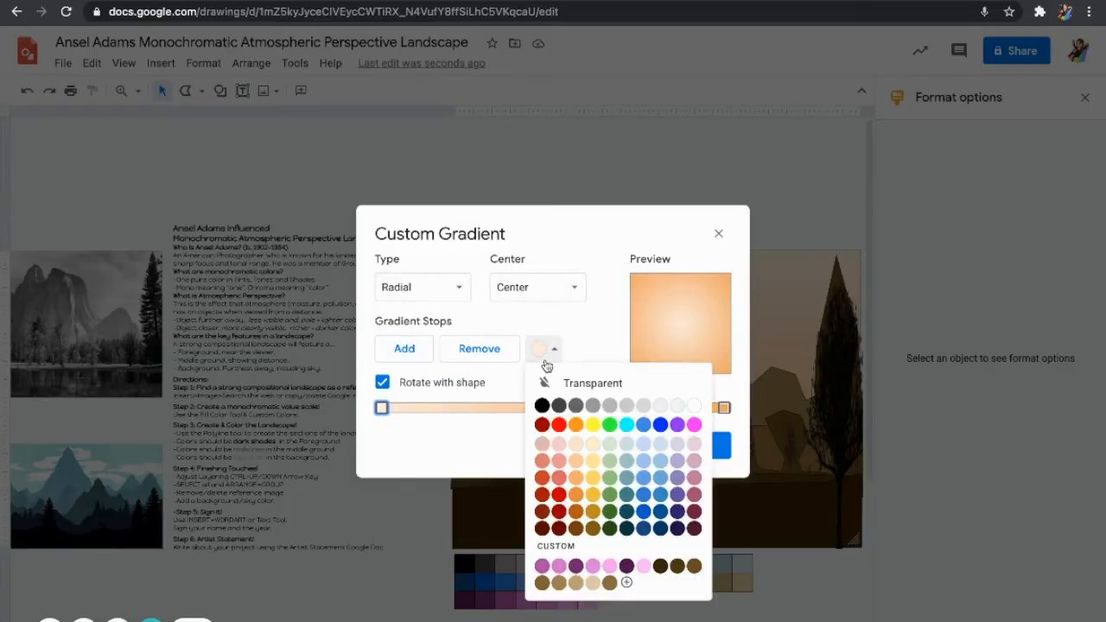
{"action": "left_click", "coordinate": [561, 584]}
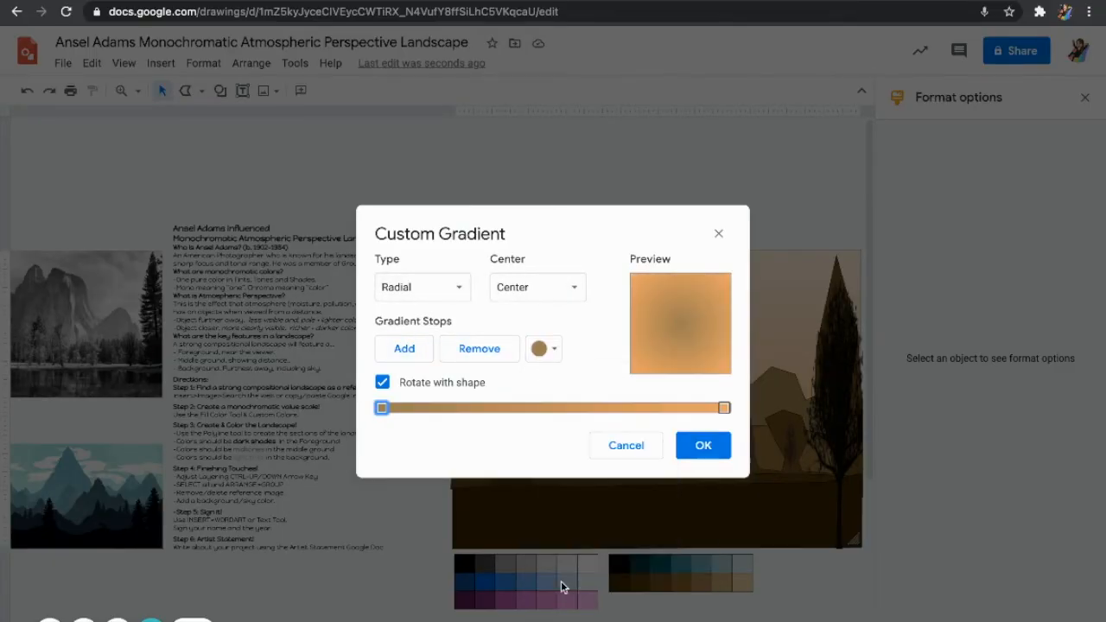
{"action": "left_click", "coordinate": [725, 408]}
{"action": "left_click", "coordinate": [544, 348]}
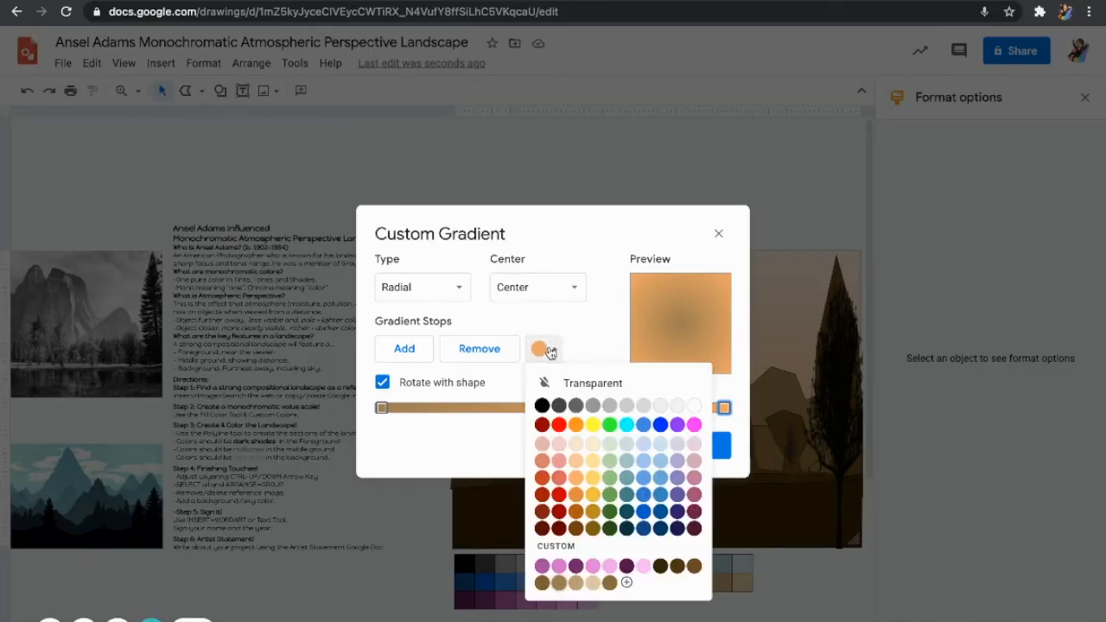
{"action": "left_click", "coordinate": [576, 584]}
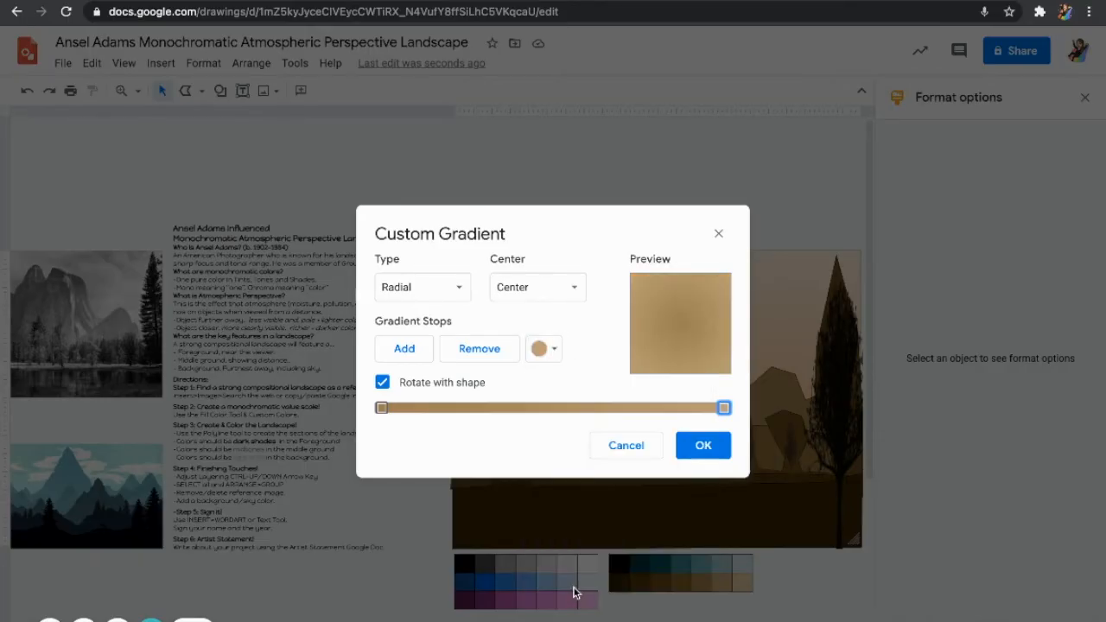
{"action": "left_click", "coordinate": [381, 408]}
{"action": "left_click", "coordinate": [546, 351]}
{"action": "left_click", "coordinate": [593, 583]}
{"action": "left_click", "coordinate": [702, 445]}
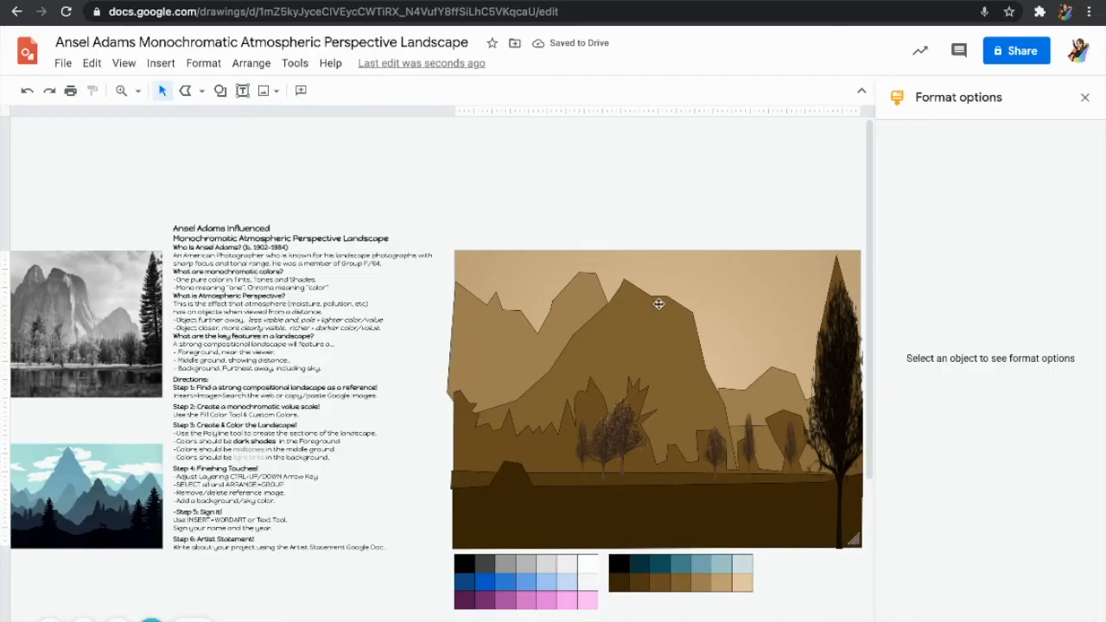
Step: Edit the custom background gradient again, darkening its outer stop to a deeper custom brown while keeping the light tan center
{"action": "right_click", "coordinate": [715, 303]}
{"action": "mouse_move", "coordinate": [769, 457]}
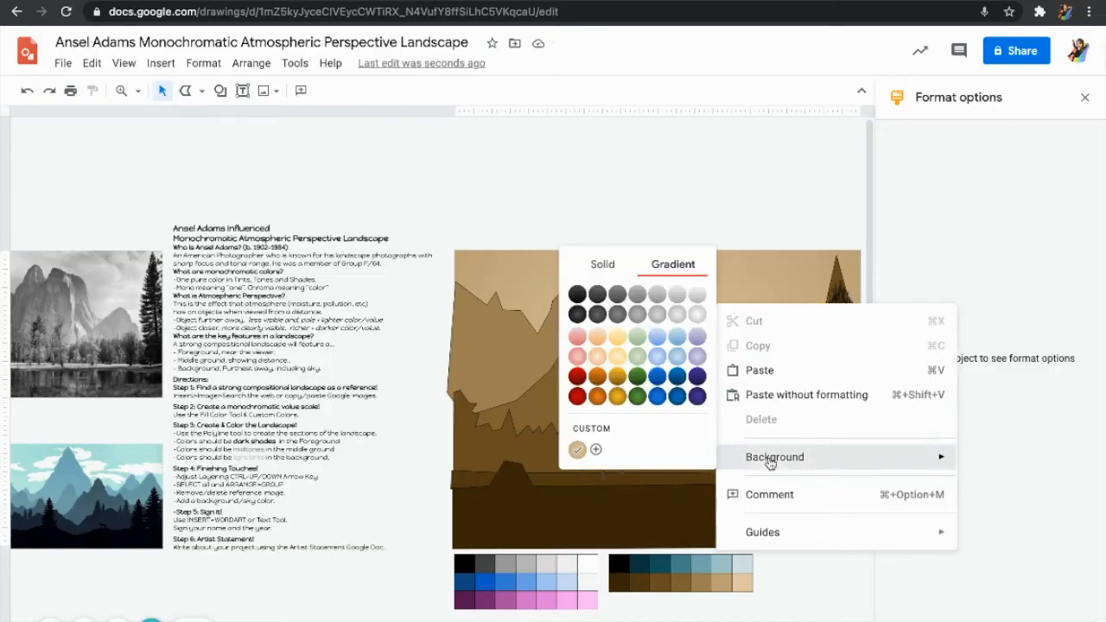
{"action": "left_click", "coordinate": [597, 451]}
{"action": "left_click", "coordinate": [553, 354]}
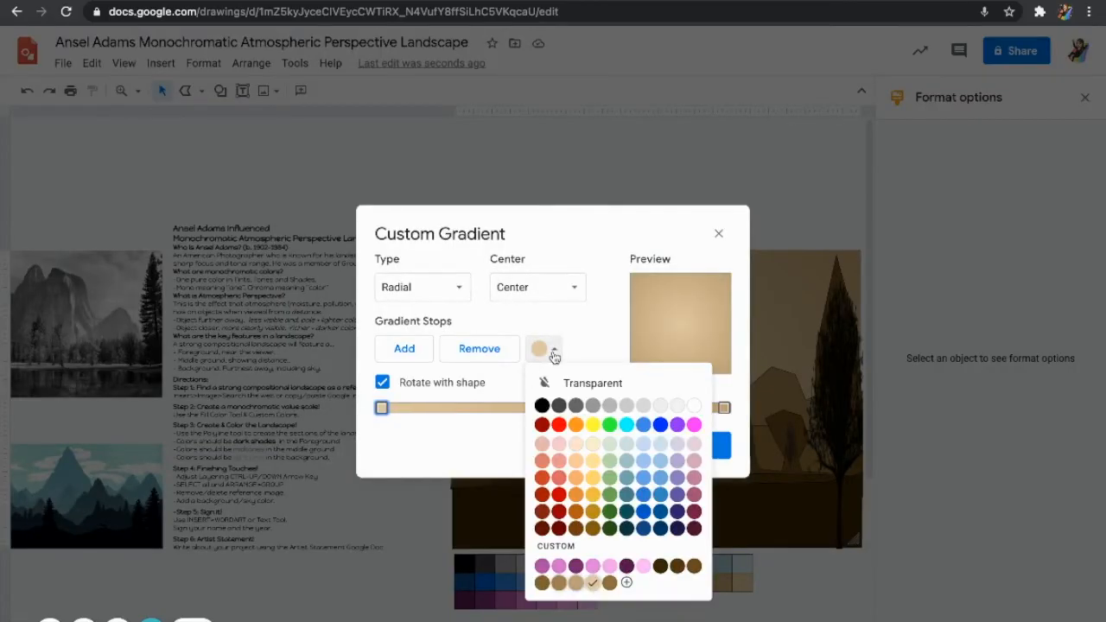
{"action": "left_click", "coordinate": [554, 352]}
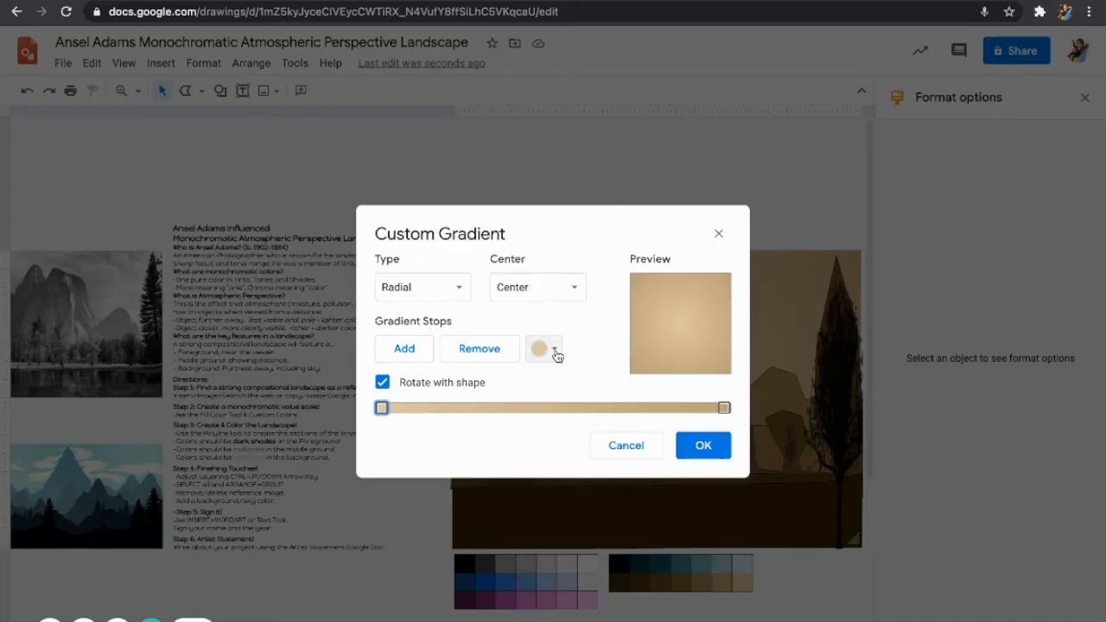
{"action": "left_click", "coordinate": [725, 408]}
{"action": "left_click", "coordinate": [553, 353]}
{"action": "left_click", "coordinate": [558, 588]}
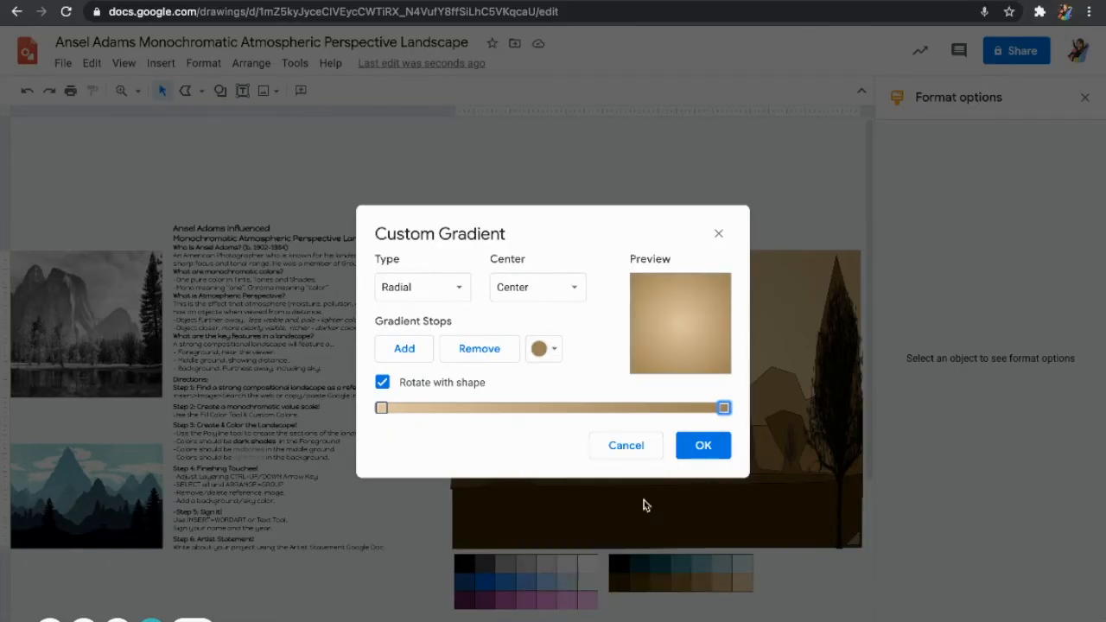
{"action": "left_click", "coordinate": [703, 446]}
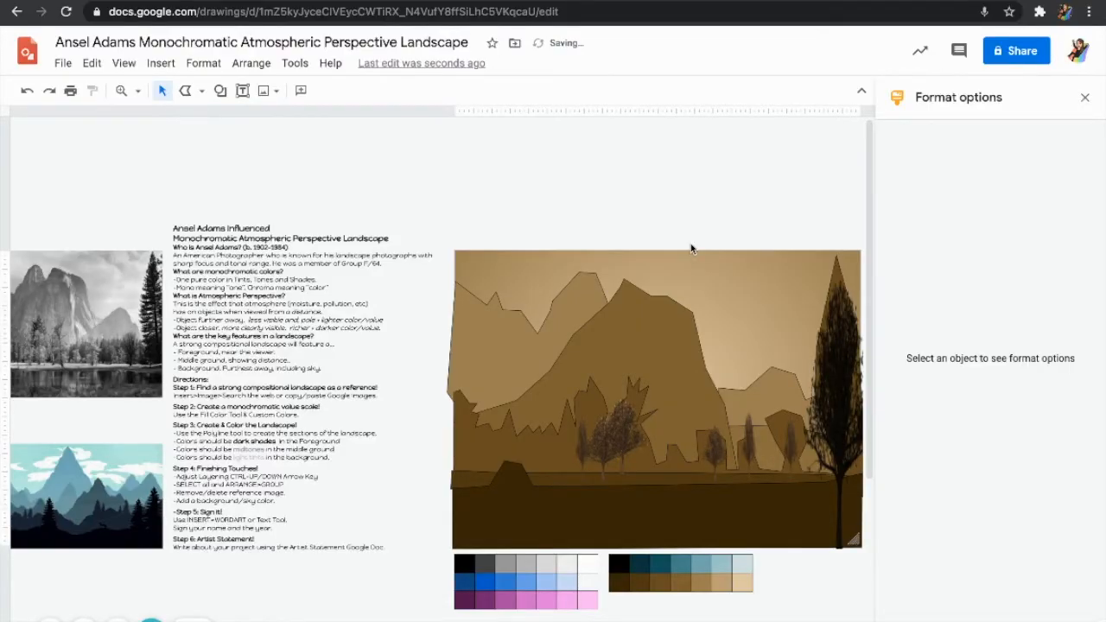
Step: Adjust the large foreground tree so it reaches the upper edge of the canvas
{"action": "scroll", "coordinate": [692, 249], "scroll_direction": "right", "scroll_amount": 2}
{"action": "left_click", "coordinate": [765, 281]}
{"action": "left_click_drag", "start_coordinate": [768, 278], "coordinate": [766, 251]}
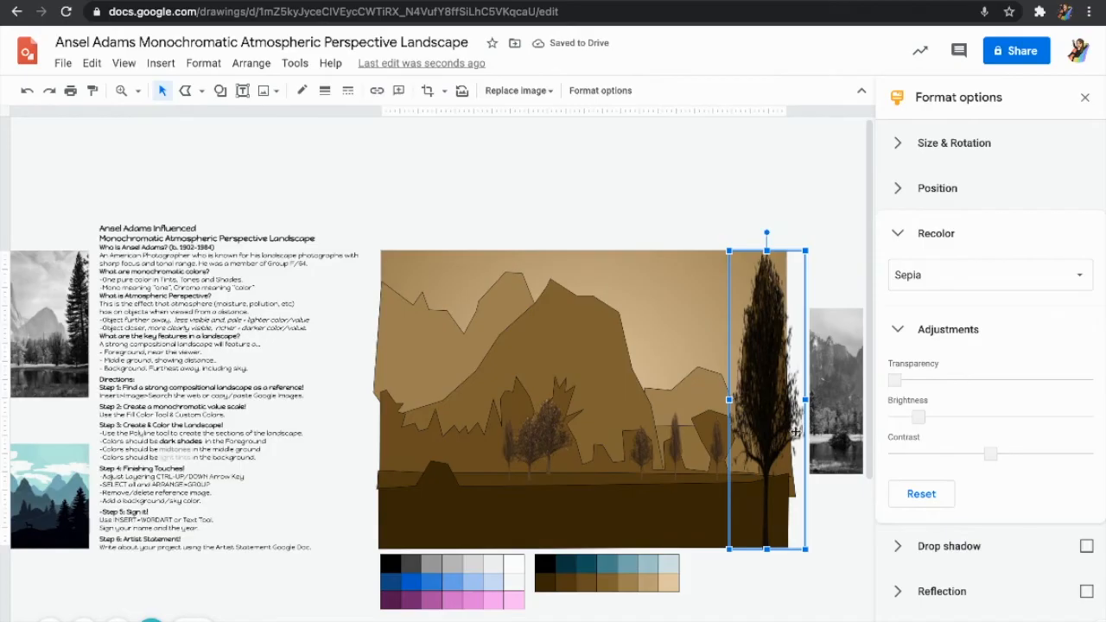
{"action": "left_click", "coordinate": [828, 532]}
{"action": "left_click", "coordinate": [842, 439]}
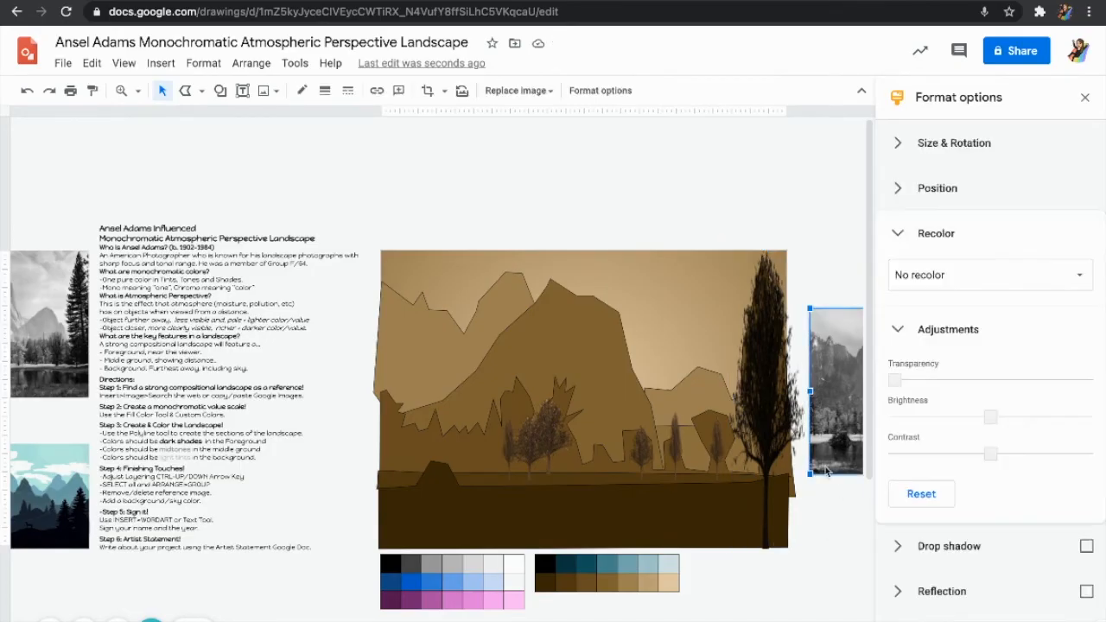
Step: Select the landscape shapes together, without the tree images, and make their outlines transparent
{"action": "left_click_drag", "start_coordinate": [758, 192], "coordinate": [412, 536]}
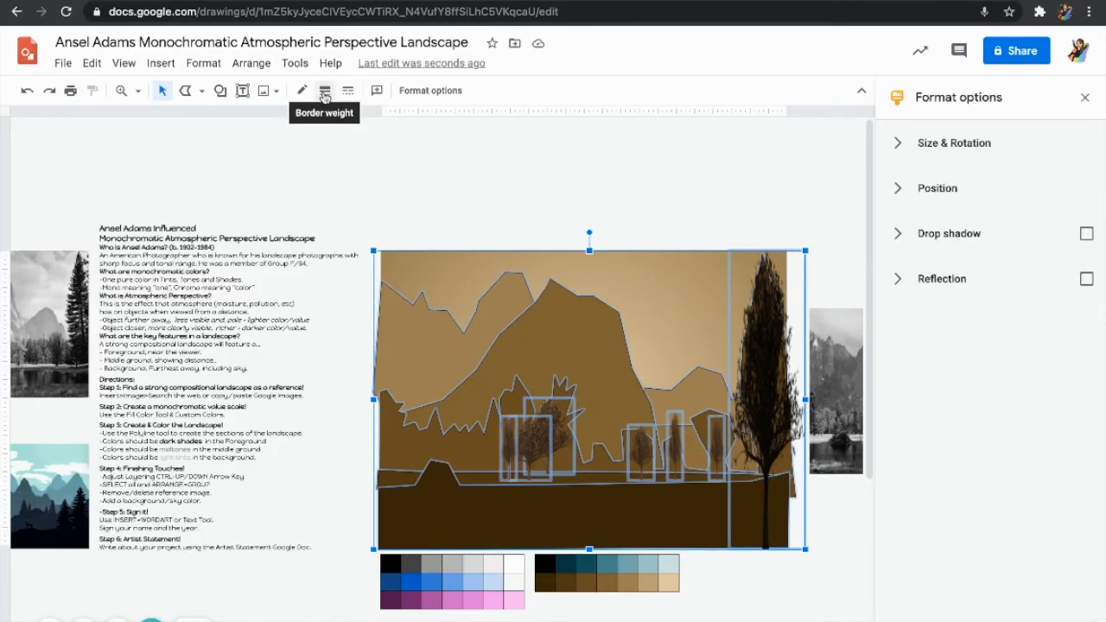
{"action": "left_click", "coordinate": [444, 229]}
{"action": "left_click_drag", "start_coordinate": [459, 218], "coordinate": [410, 537]}
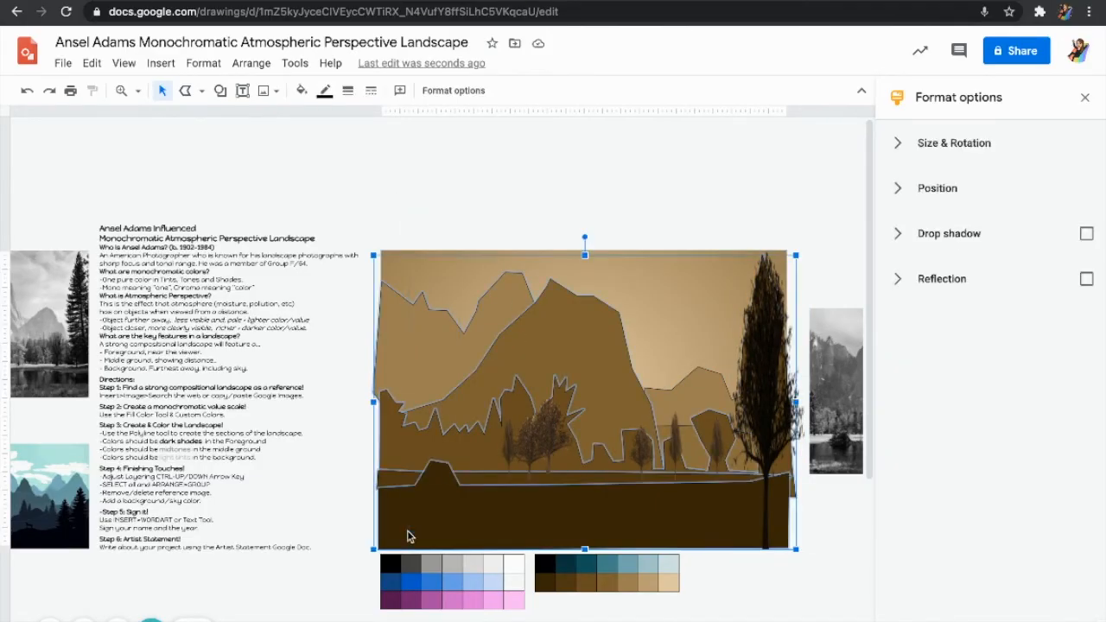
{"action": "left_click", "coordinate": [325, 89]}
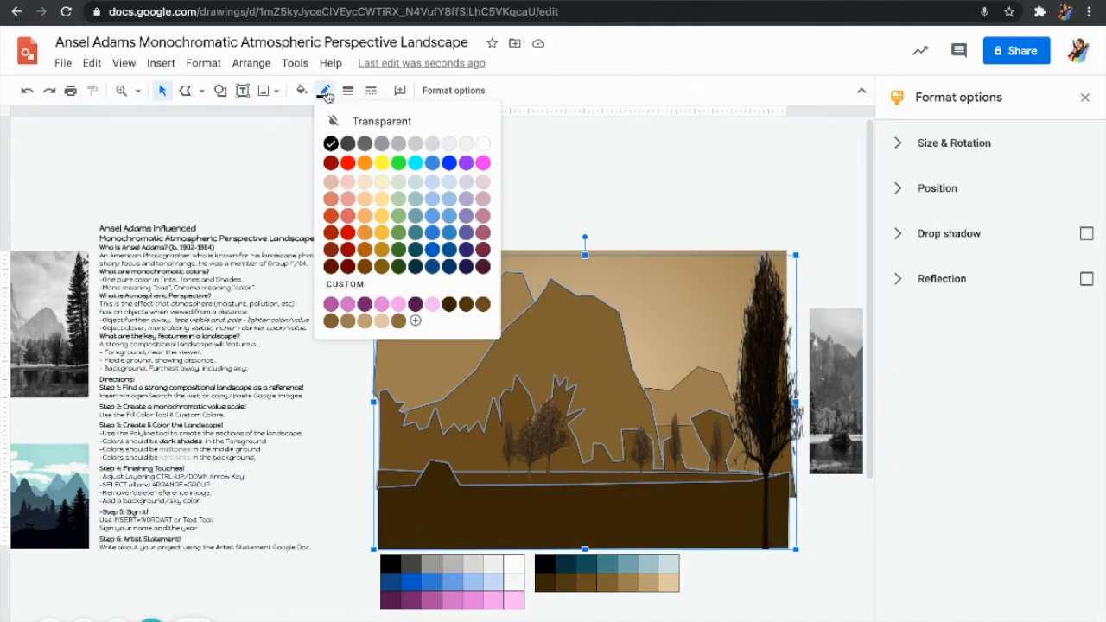
{"action": "left_click", "coordinate": [381, 122]}
Step: Make the outline of the distant hill between the central mountain and the large tree transparent
{"action": "left_click", "coordinate": [685, 400]}
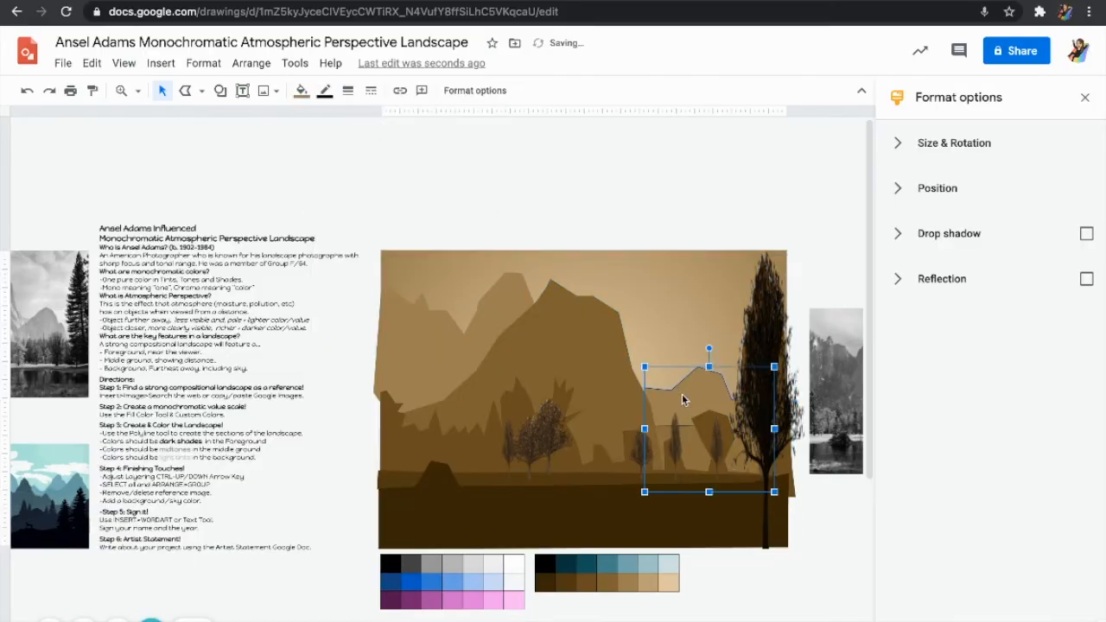
{"action": "left_click", "coordinate": [325, 90]}
{"action": "left_click", "coordinate": [378, 121]}
{"action": "left_click", "coordinate": [510, 206]}
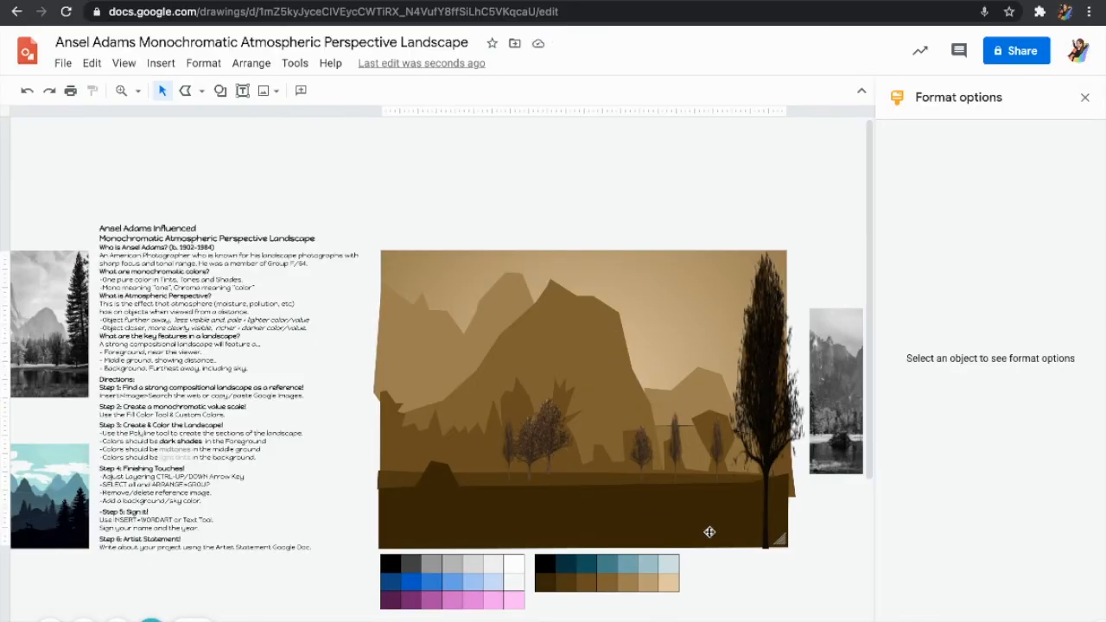
Step: Delete all six small tree images along the meadow's edge, keeping the large foreground tree
{"action": "left_click", "coordinate": [721, 456]}
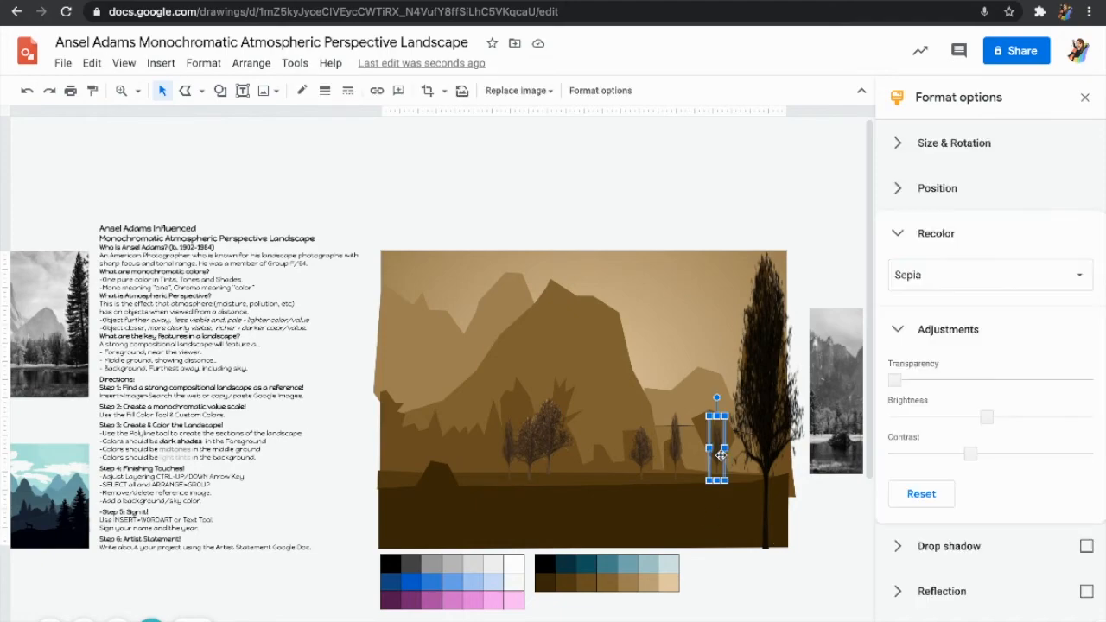
{"action": "key", "text": "Delete"}
{"action": "left_click", "coordinate": [676, 452]}
{"action": "key", "text": "Delete"}
{"action": "left_click", "coordinate": [640, 455]}
{"action": "key", "text": "Delete"}
{"action": "left_click", "coordinate": [552, 433]}
{"action": "key", "text": "Delete"}
{"action": "left_click", "coordinate": [533, 445]}
{"action": "key", "text": "Delete"}
{"action": "left_click", "coordinate": [507, 444]}
{"action": "key", "text": "Delete"}
{"action": "left_click", "coordinate": [759, 410]}
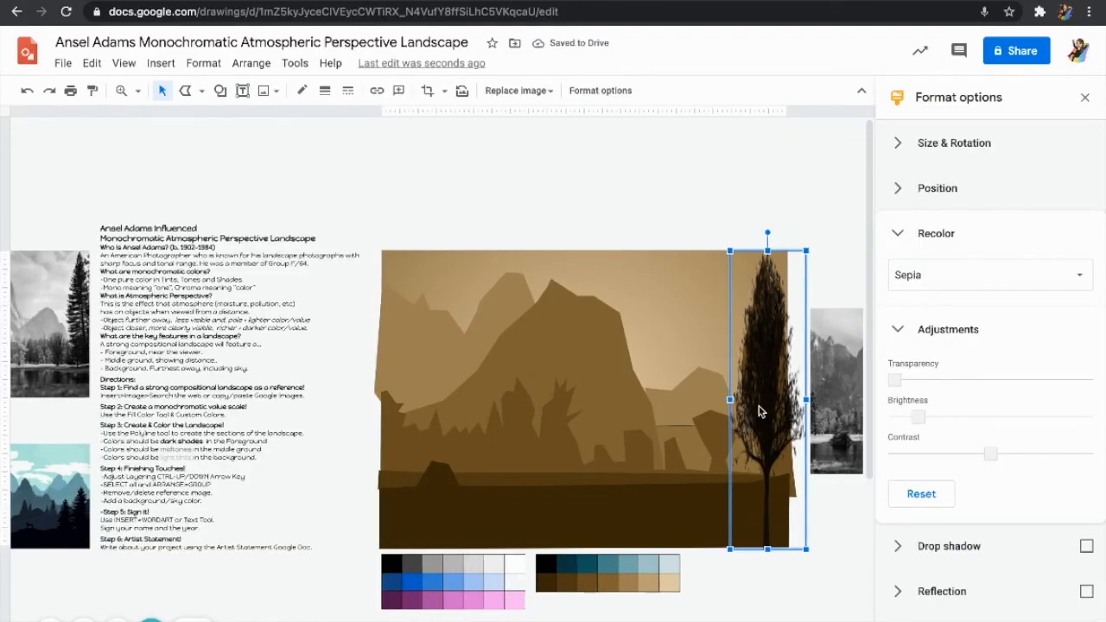
{"action": "scroll", "coordinate": [759, 410], "scroll_direction": "left", "scroll_amount": 3}
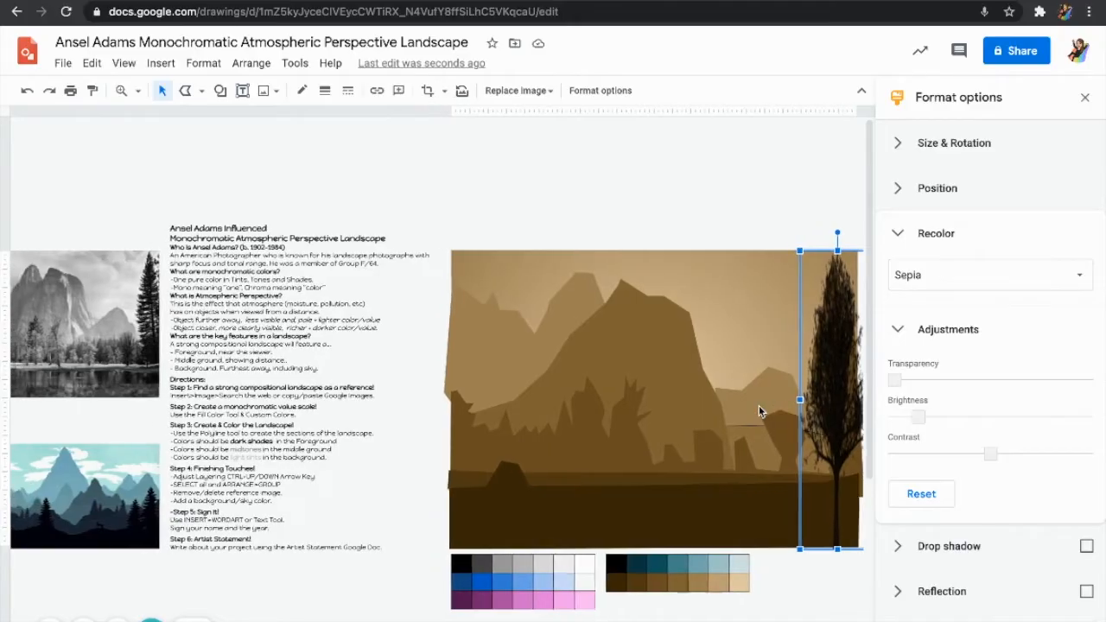
{"action": "scroll", "coordinate": [759, 406], "scroll_direction": "left", "scroll_amount": 6}
{"action": "scroll", "coordinate": [759, 405], "scroll_direction": "right", "scroll_amount": 5}
{"action": "scroll", "coordinate": [759, 410], "scroll_direction": "right", "scroll_amount": 3}
{"action": "scroll", "coordinate": [759, 410], "scroll_direction": "right", "scroll_amount": 3}
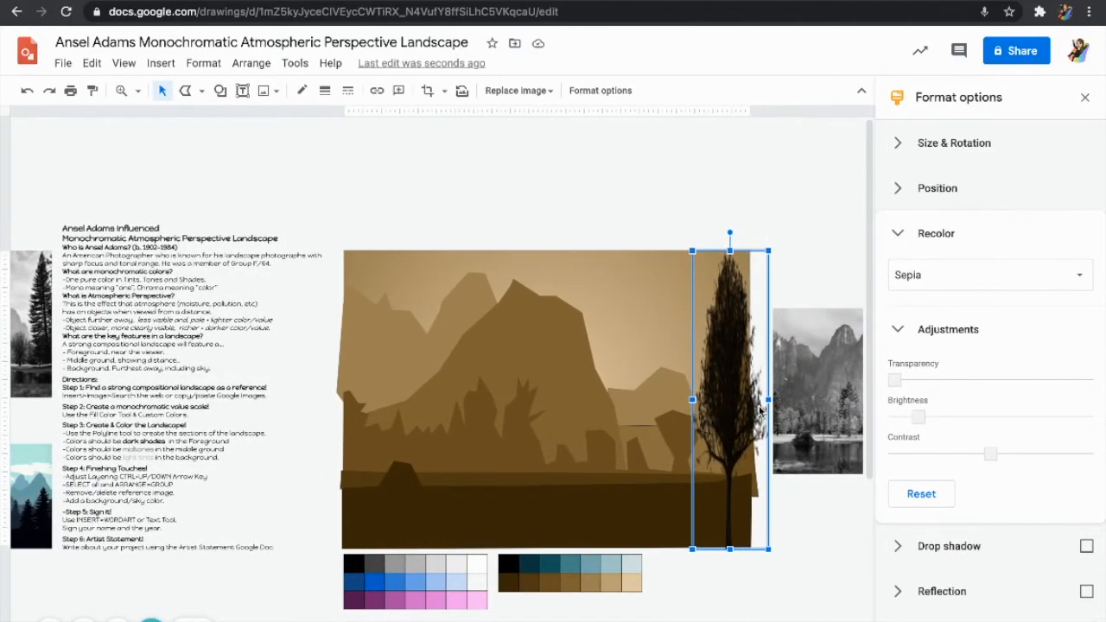
{"action": "left_click", "coordinate": [443, 182]}
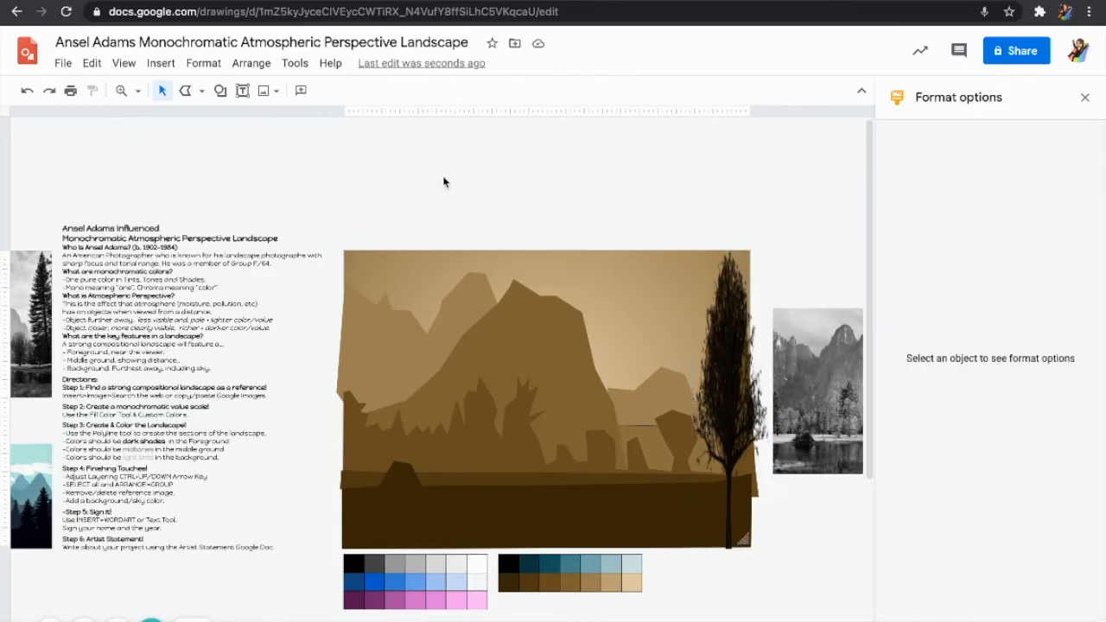
Step: Remove the remaining outline from the midground shape behind the tree silhouettes near the large tree by making it transparent
{"action": "left_click", "coordinate": [632, 431]}
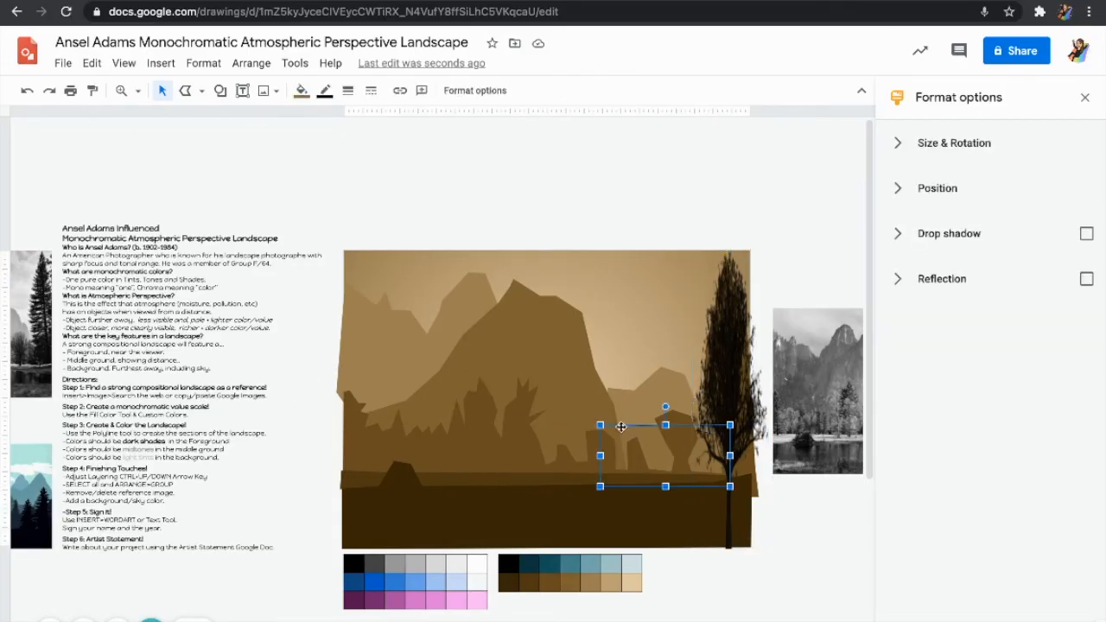
{"action": "left_click", "coordinate": [303, 92]}
{"action": "left_click", "coordinate": [361, 121]}
{"action": "left_click", "coordinate": [343, 175]}
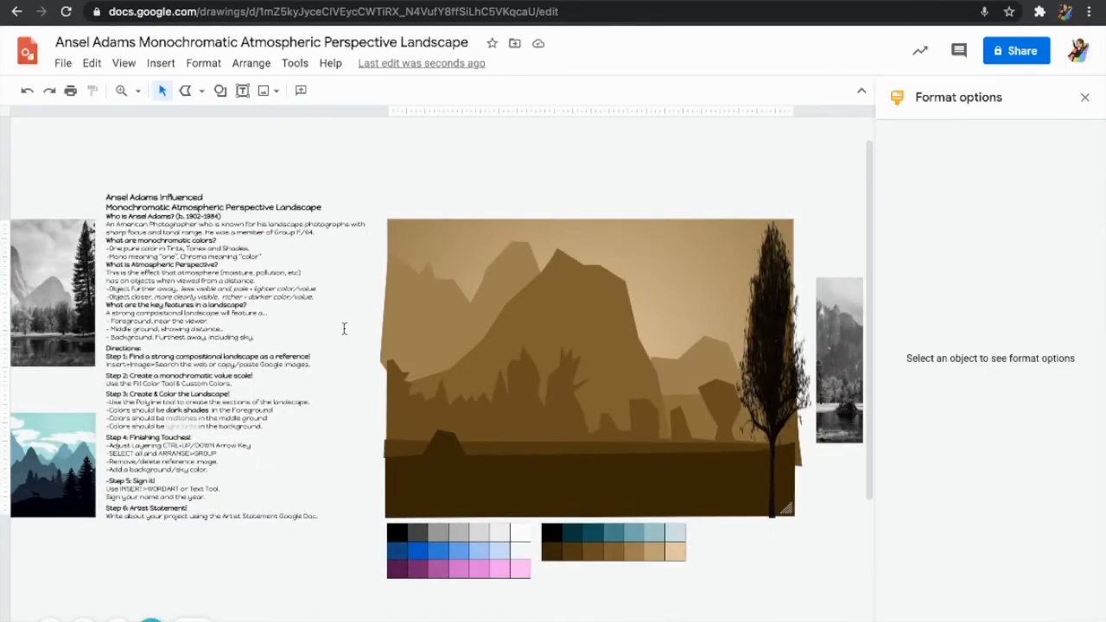
Step: Group all the landscape shapes with the large tree and nudge the group into place over the canvas
{"action": "left_click_drag", "start_coordinate": [804, 202], "coordinate": [356, 517]}
{"action": "left_click_drag", "start_coordinate": [440, 179], "coordinate": [781, 517]}
{"action": "left_click", "coordinate": [251, 63]}
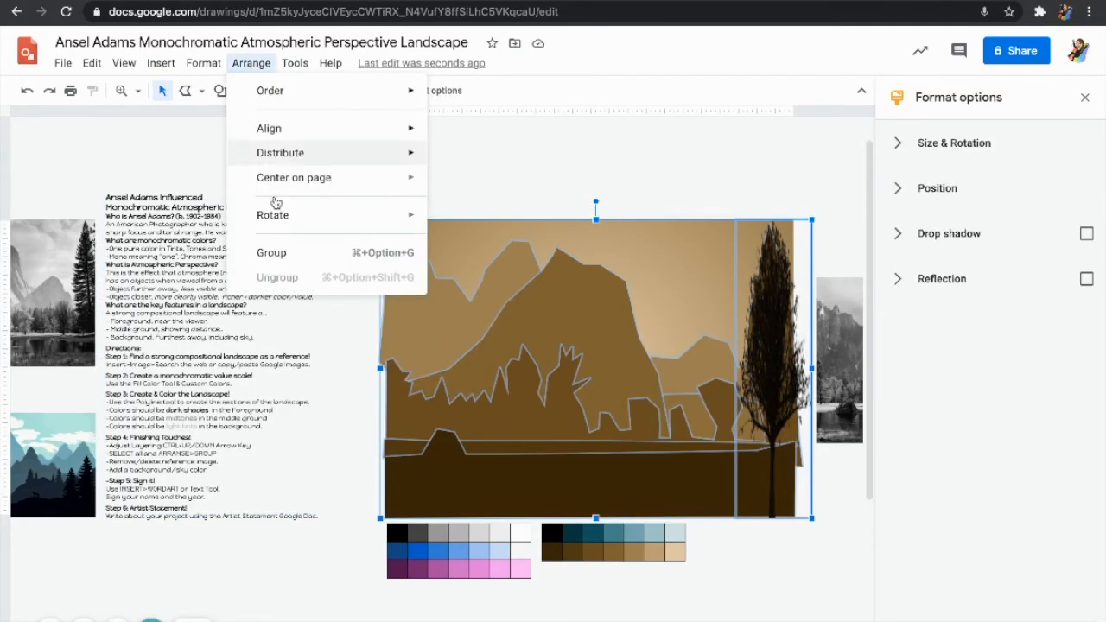
{"action": "left_click", "coordinate": [271, 253]}
{"action": "mouse_move", "coordinate": [599, 370]}
{"action": "left_mouse_down"}
{"action": "mouse_move", "coordinate": [605, 304]}
{"action": "mouse_move", "coordinate": [600, 414]}
{"action": "mouse_move", "coordinate": [606, 390]}
{"action": "left_mouse_up"}
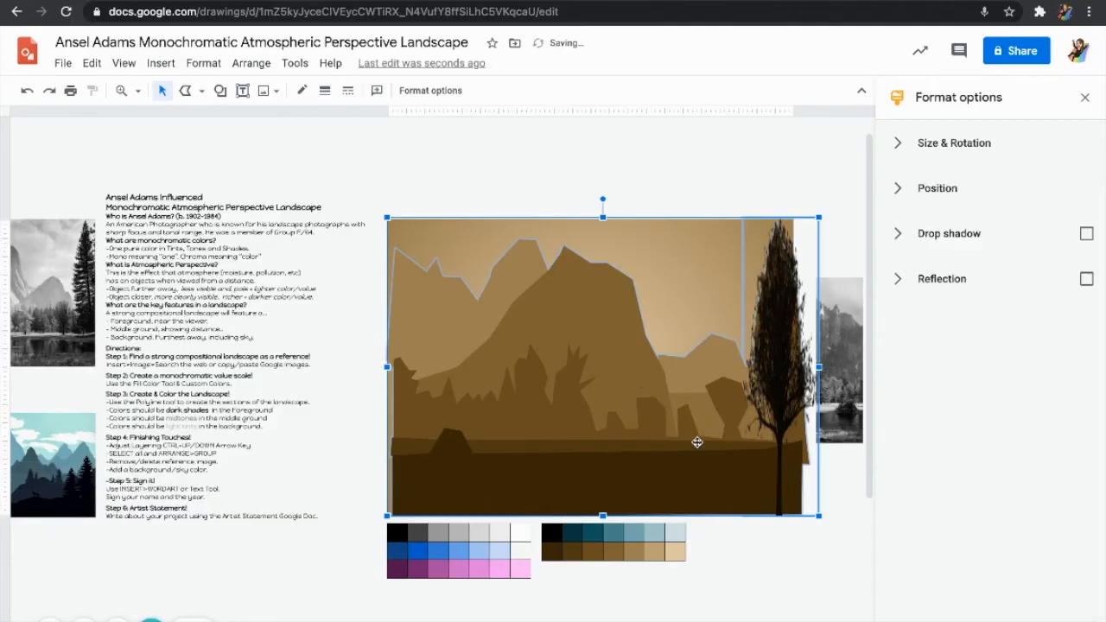
{"action": "key", "text": "Left"}
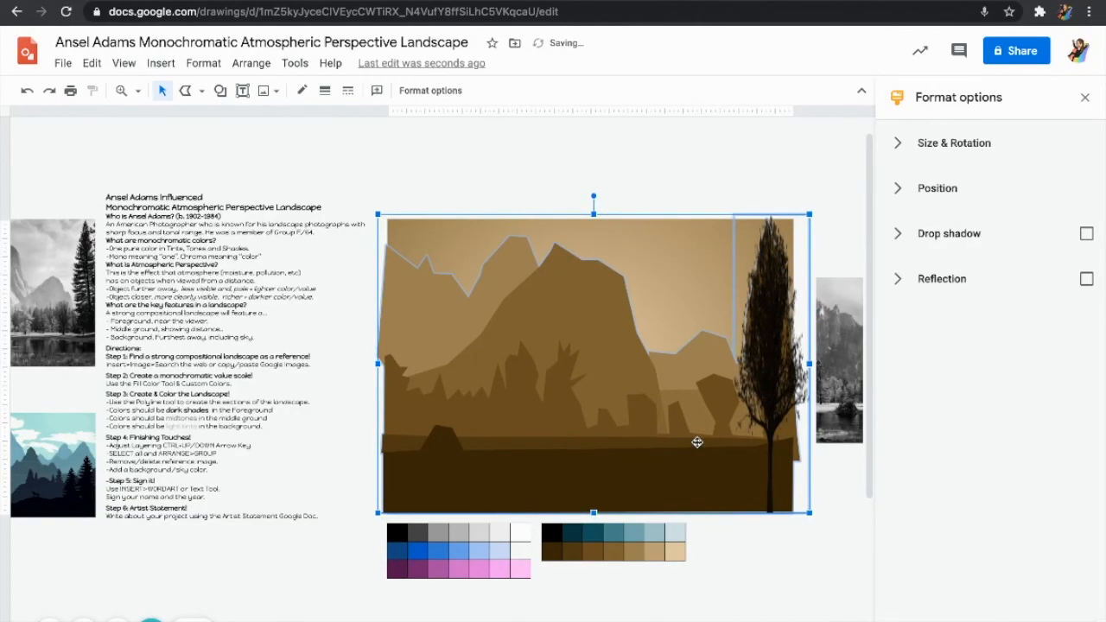
Step: Nudge the instructions text box farther left, away from the artwork
{"action": "left_click", "coordinate": [378, 370]}
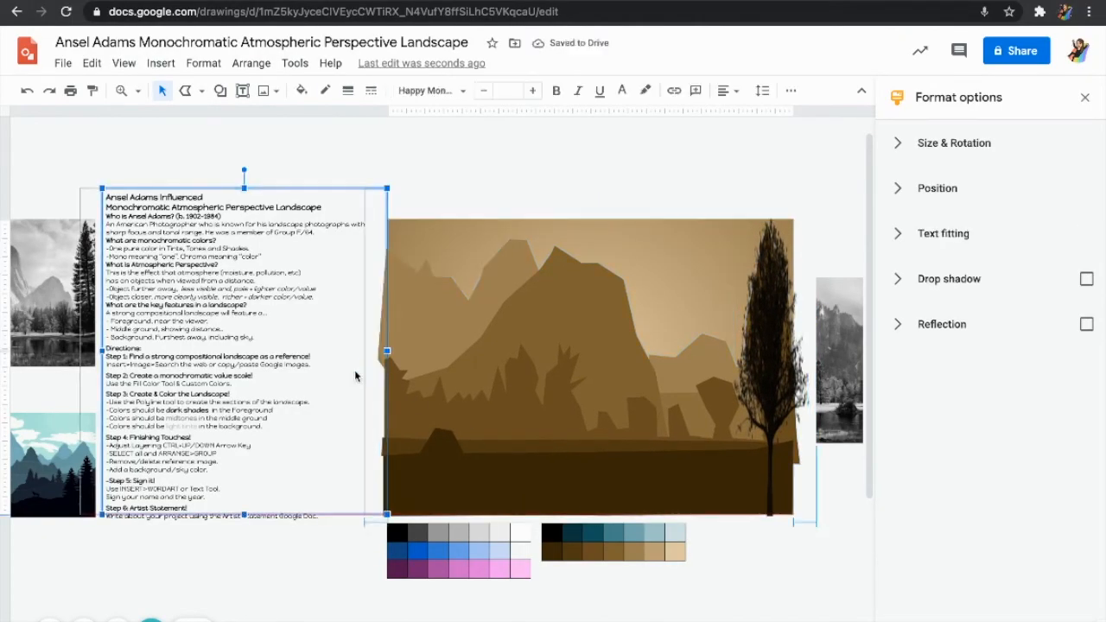
{"action": "key", "text": "Left"}
{"action": "key", "text": "Left"}
{"action": "key", "text": "Left"}
{"action": "key", "text": "Left"}
Step: Widen the grouped landscape slightly on both sides so it extends past the canvas's left and right edges
{"action": "left_click", "coordinate": [394, 371]}
{"action": "mouse_move", "coordinate": [380, 364]}
{"action": "left_mouse_down"}
{"action": "mouse_move", "coordinate": [349, 367]}
{"action": "mouse_move", "coordinate": [398, 369]}
{"action": "mouse_move", "coordinate": [373, 370]}
{"action": "left_mouse_up"}
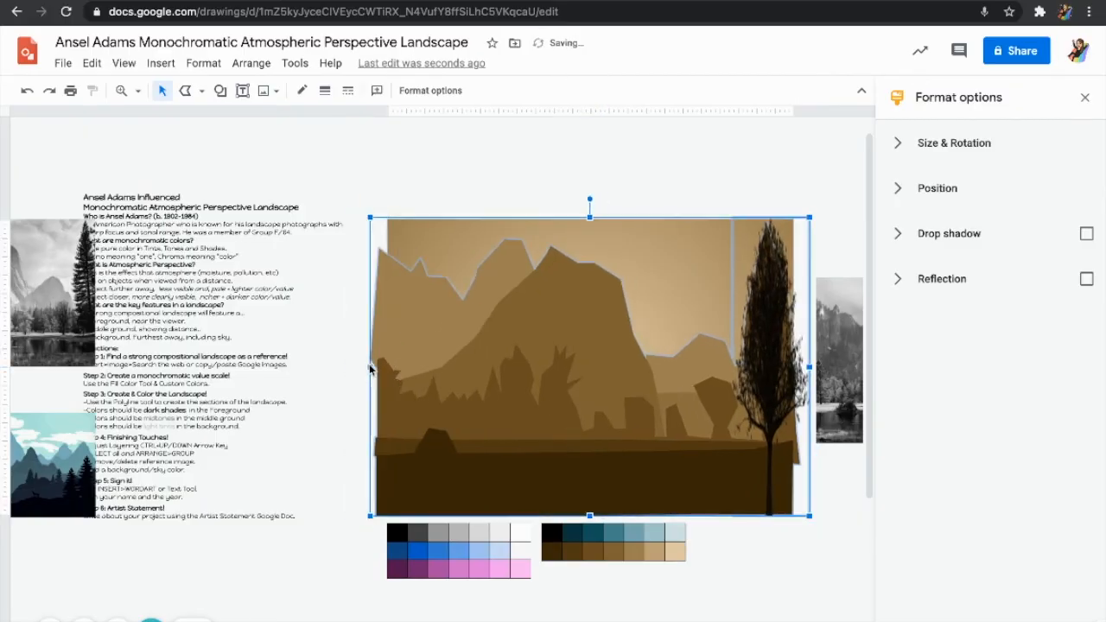
{"action": "left_click", "coordinate": [482, 184]}
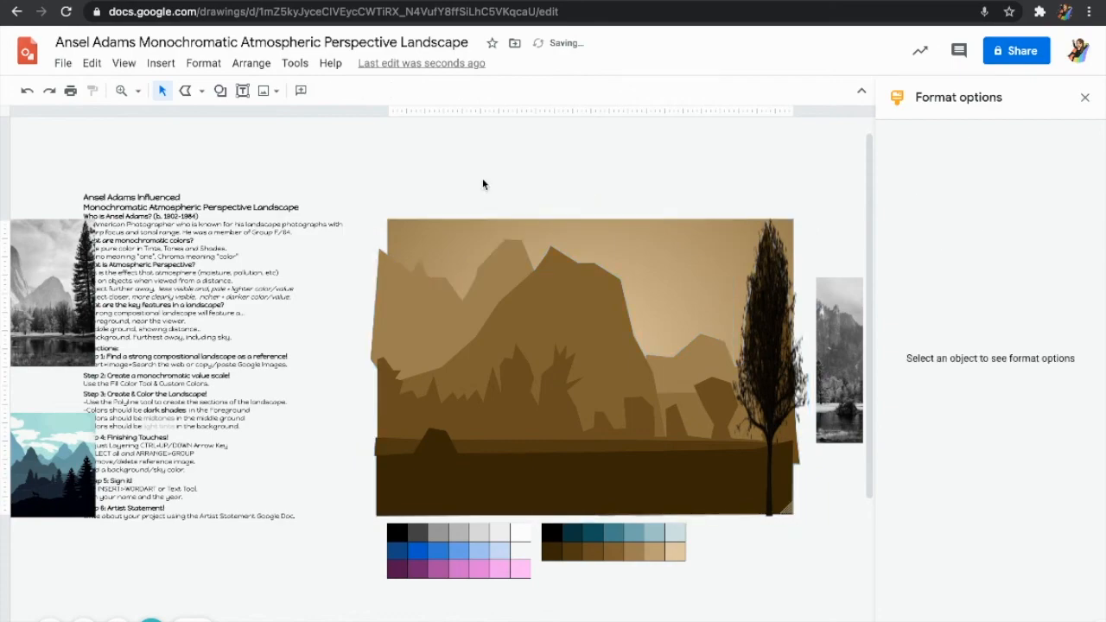
{"action": "left_click", "coordinate": [795, 502]}
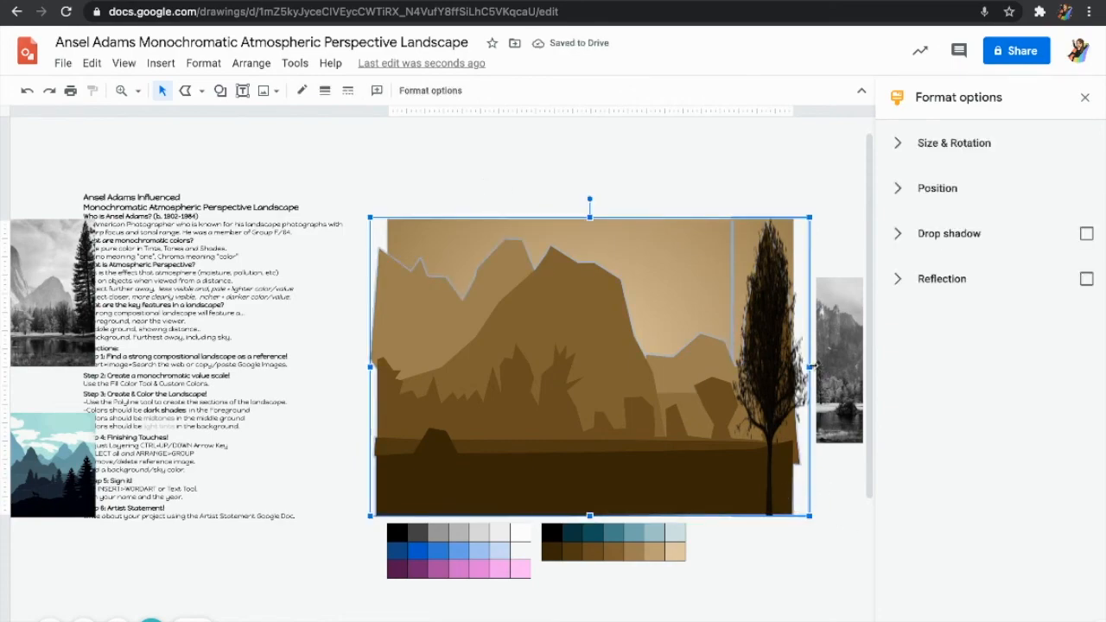
{"action": "left_click_drag", "start_coordinate": [811, 368], "coordinate": [818, 369]}
{"action": "left_click", "coordinate": [852, 564]}
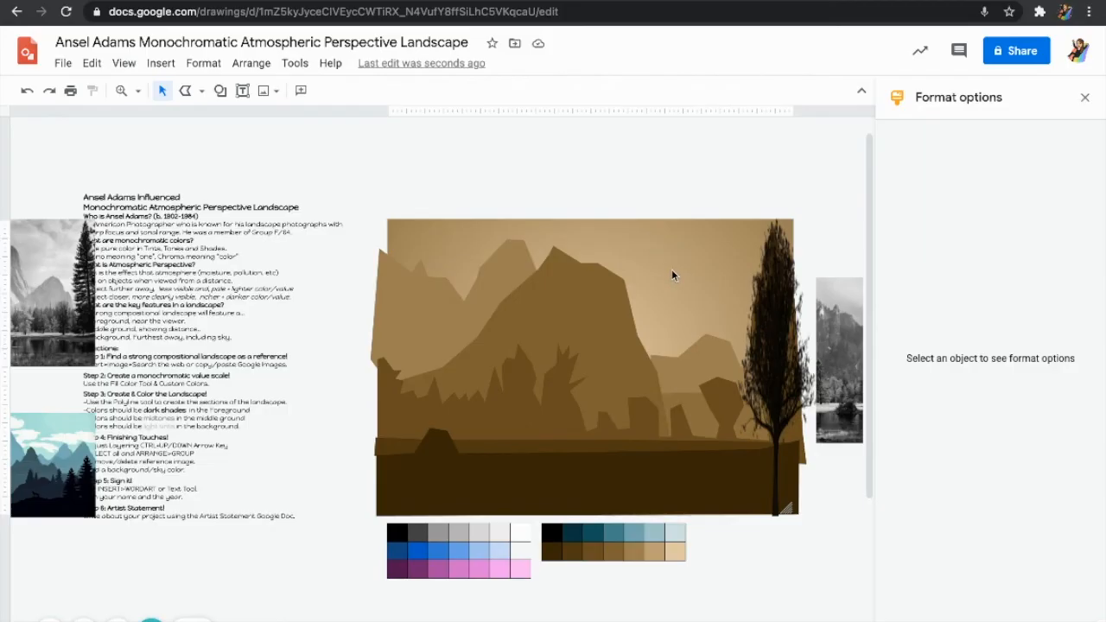
Step: Narrow the instructions text box from its left side so its text clears the reference images
{"action": "left_click", "coordinate": [205, 353]}
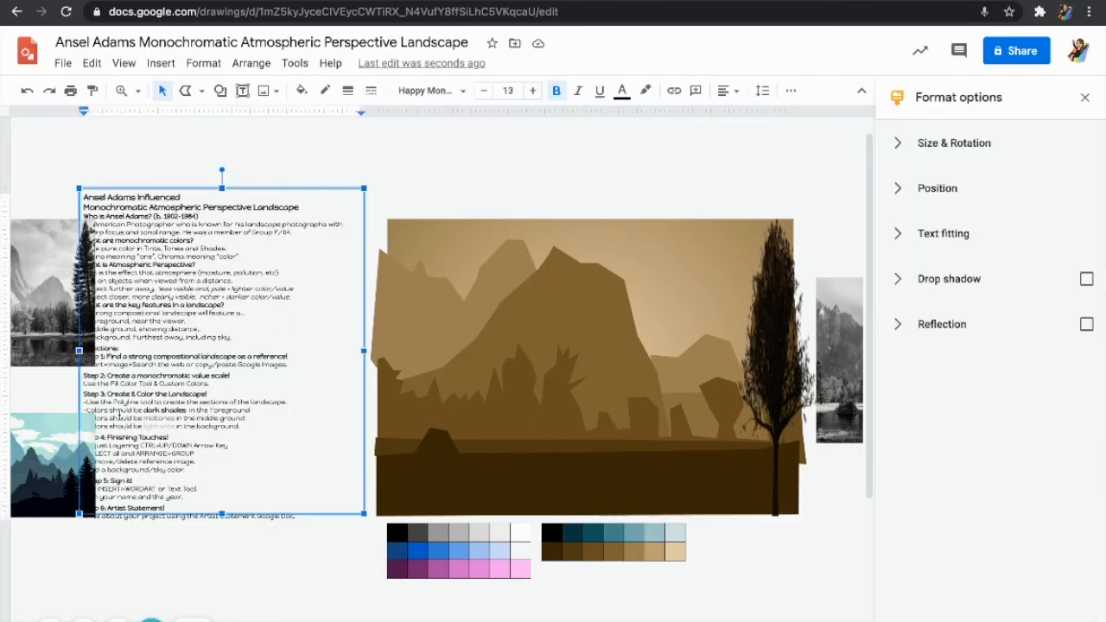
{"action": "left_click_drag", "start_coordinate": [77, 350], "coordinate": [118, 353]}
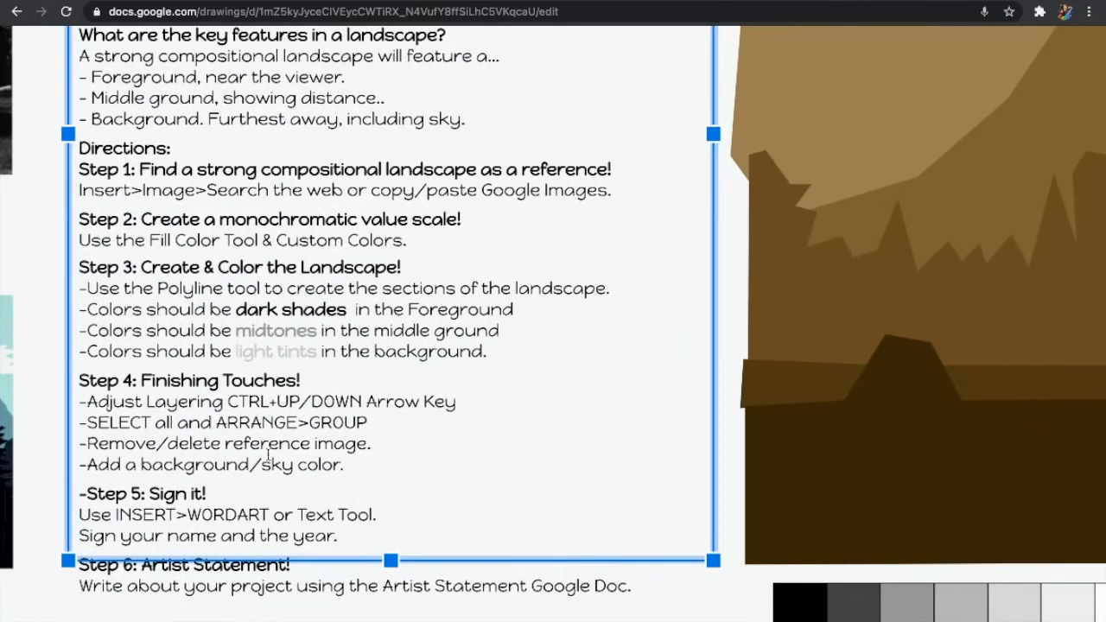
{"action": "left_click", "coordinate": [180, 425]}
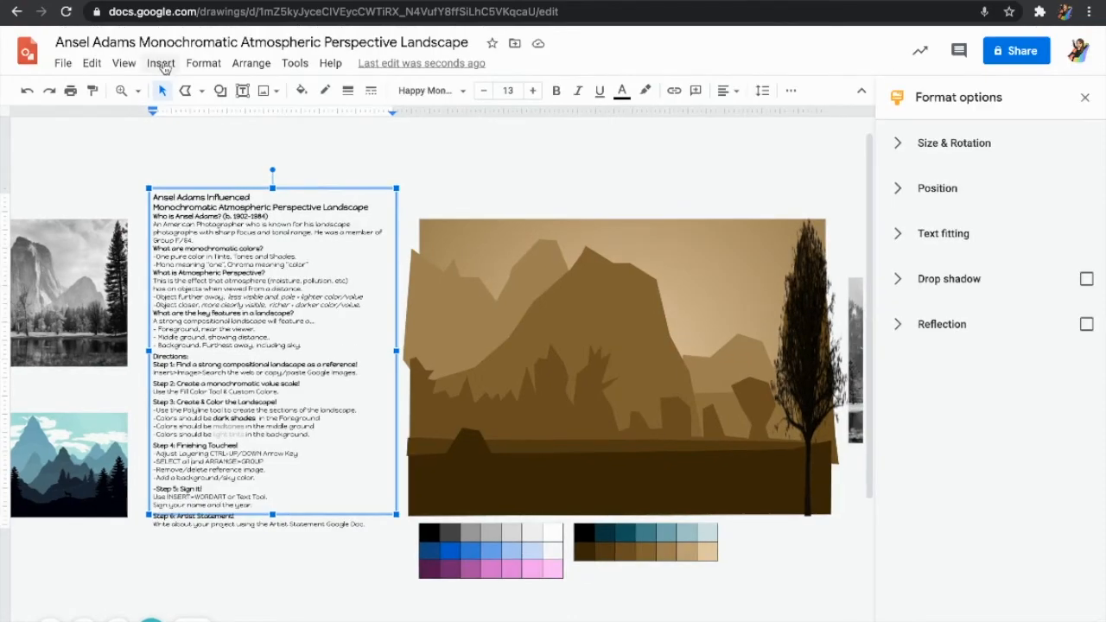
Step: Insert word art containing the artist's name followed by the year 2021 as a signature
{"action": "left_click", "coordinate": [161, 64]}
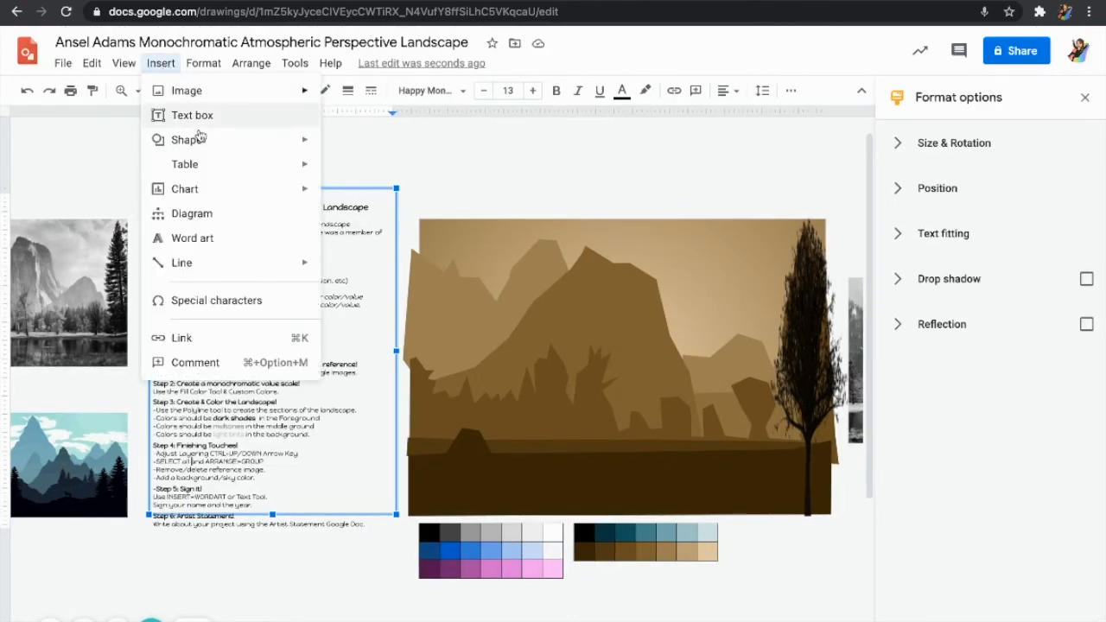
{"action": "left_click", "coordinate": [211, 237]}
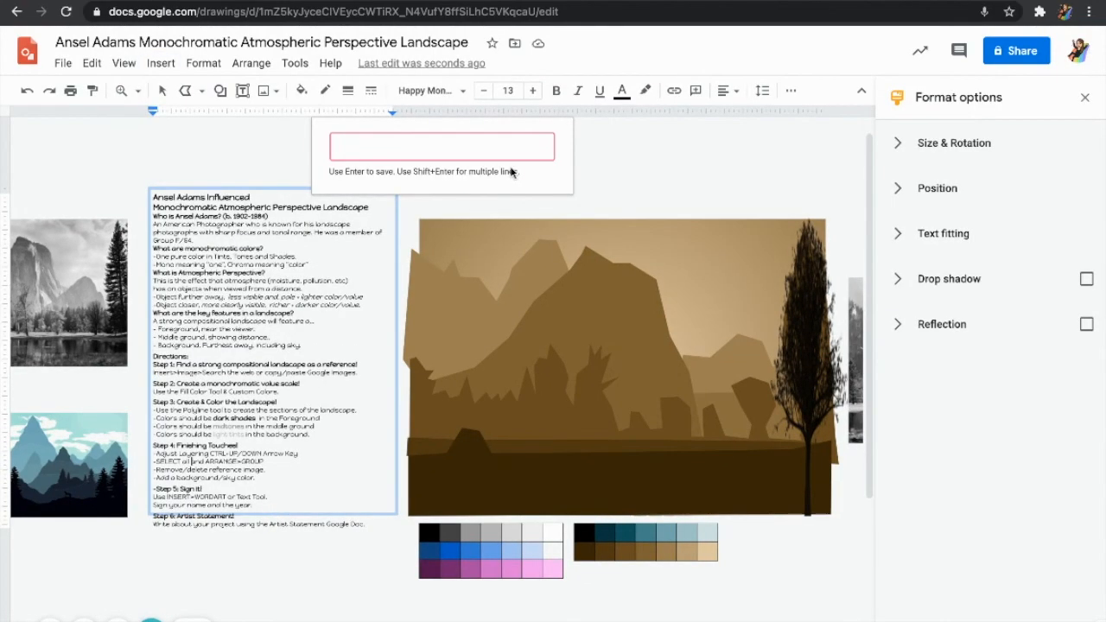
{"action": "type", "text": "Jeannamariexr"}
{"action": "key", "text": "BackSpace"}
{"action": "key", "text": "BackSpace"}
{"action": "type", "text": "dressel 2021"}
{"action": "key", "text": "Left"}
{"action": "key", "text": "Left"}
{"action": "key", "text": "Left"}
{"action": "key", "text": "Left"}
{"action": "key", "text": "Return"}
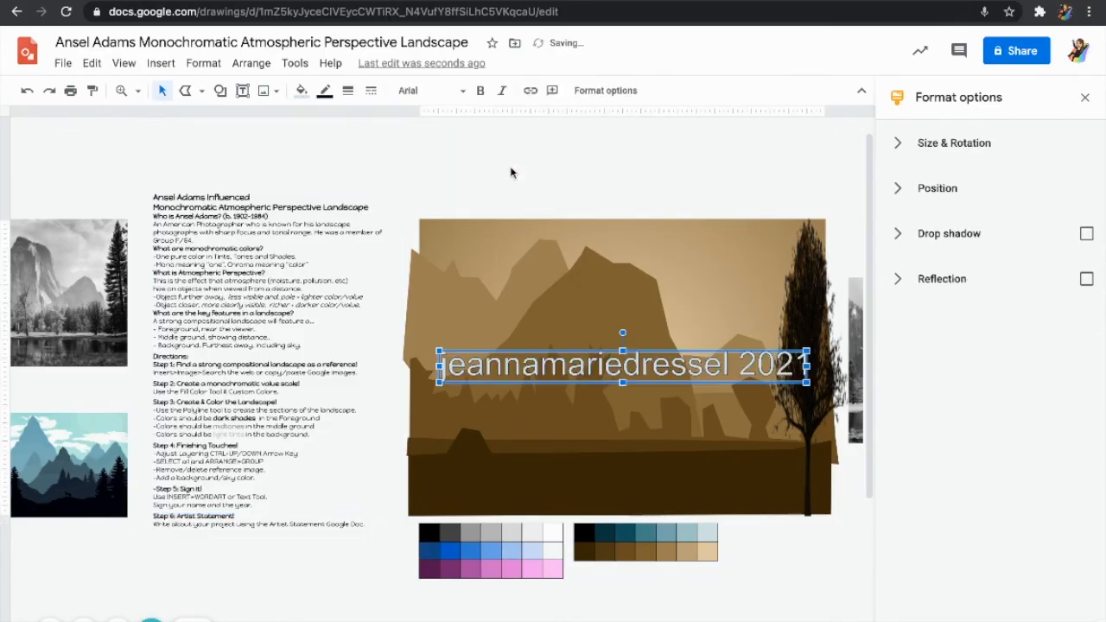
Step: Change the signature word art's font to Londrina Shadow
{"action": "left_click", "coordinate": [422, 91]}
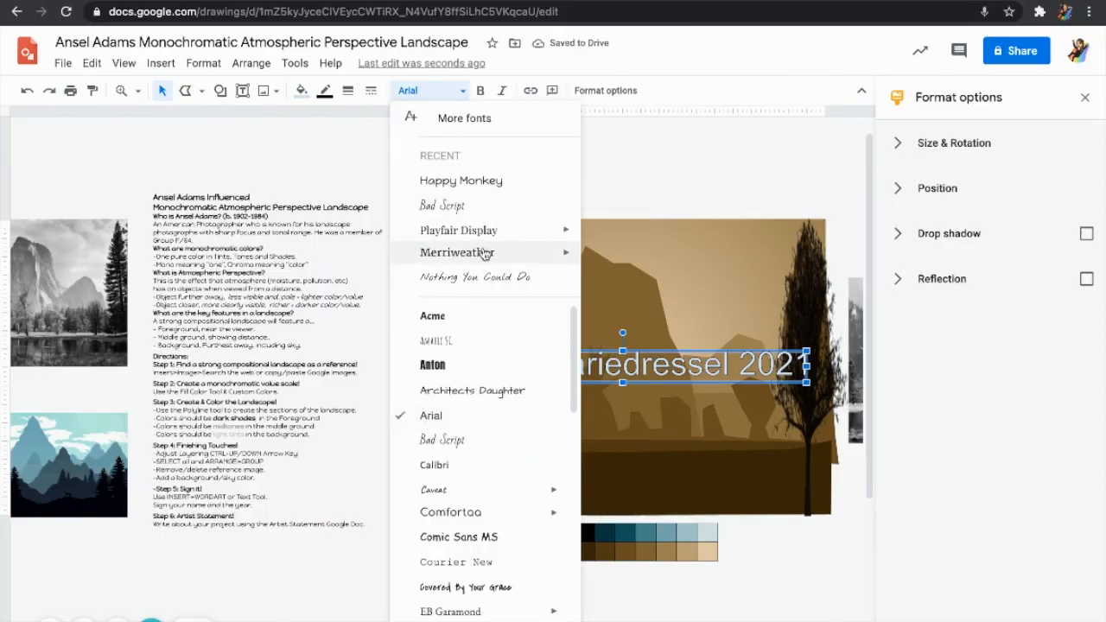
{"action": "scroll", "coordinate": [494, 471], "scroll_direction": "down", "scroll_amount": 3}
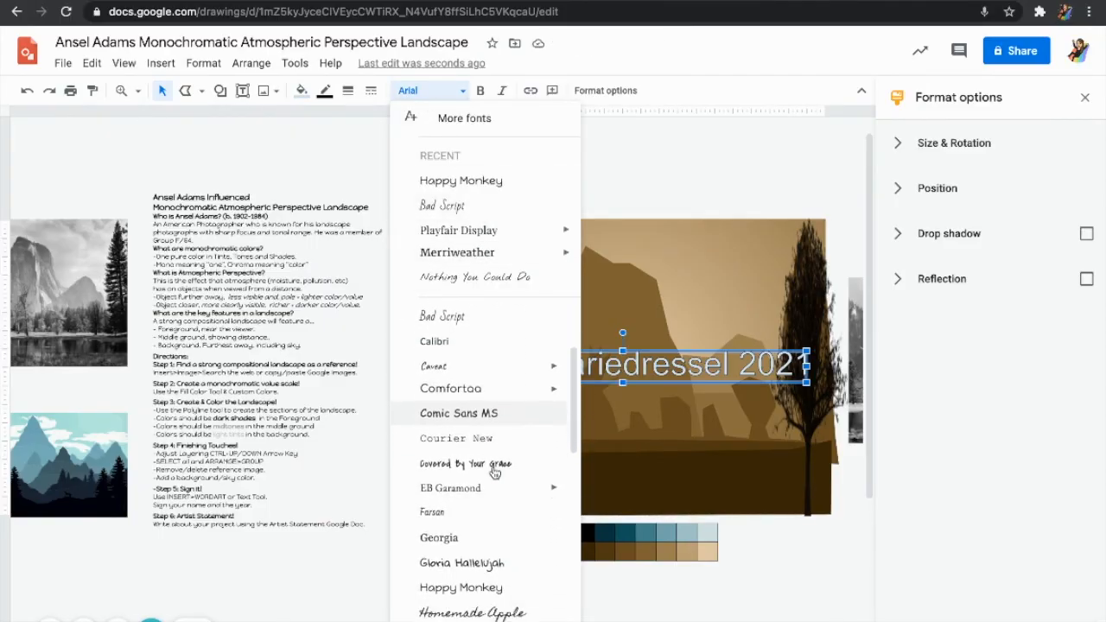
{"action": "scroll", "coordinate": [494, 471], "scroll_direction": "down", "scroll_amount": 6}
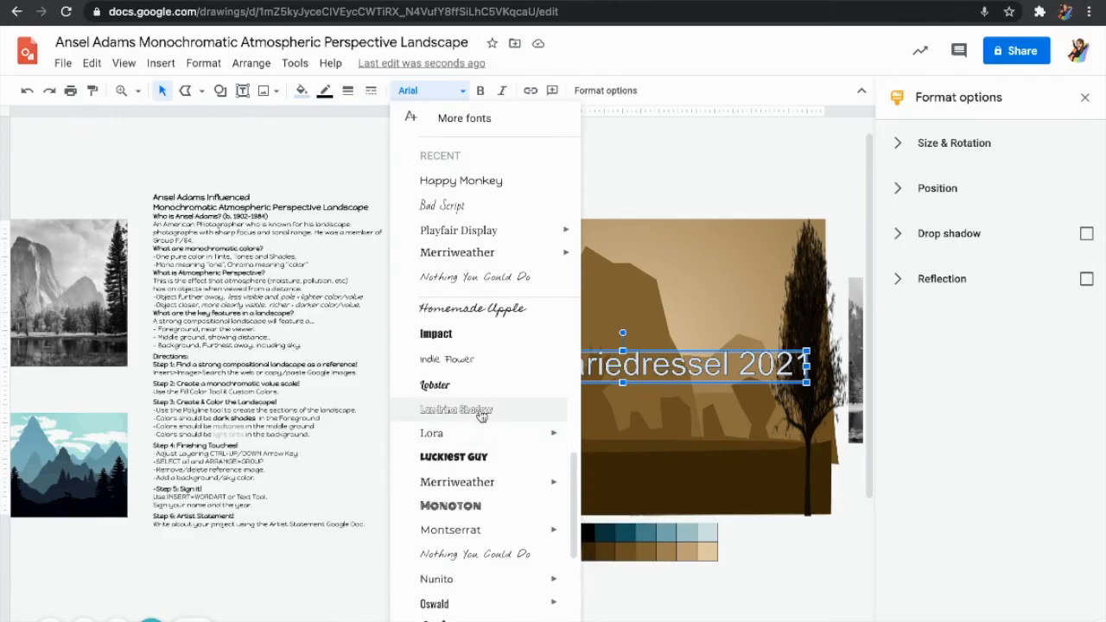
{"action": "left_click", "coordinate": [482, 415]}
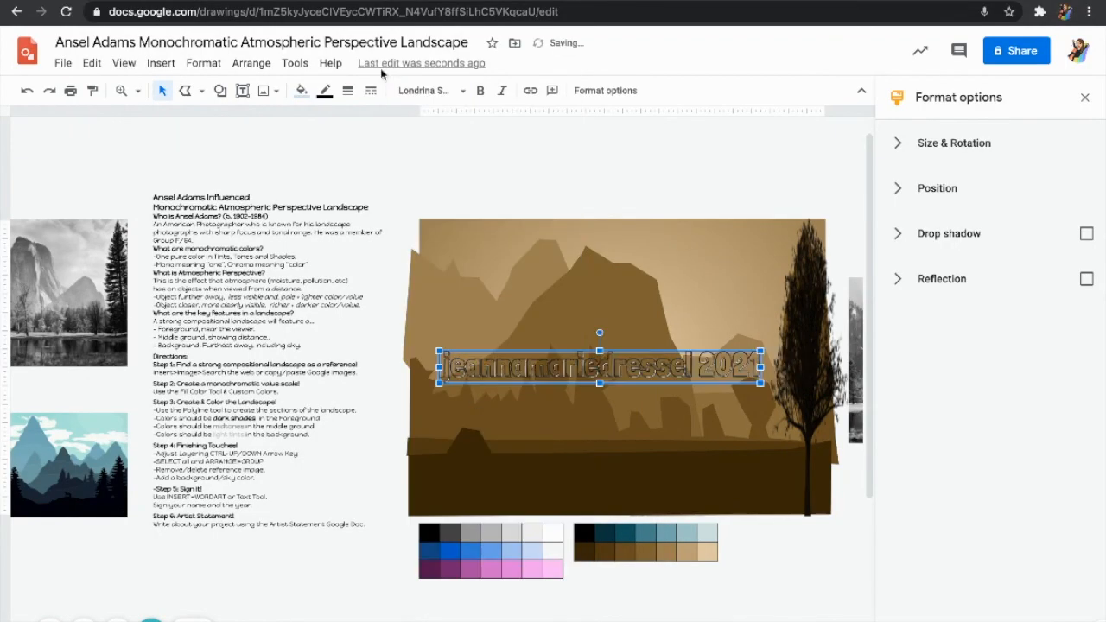
Step: Fill the signature with a custom medium brown and give its outline a slightly lighter custom brown
{"action": "left_click", "coordinate": [302, 90]}
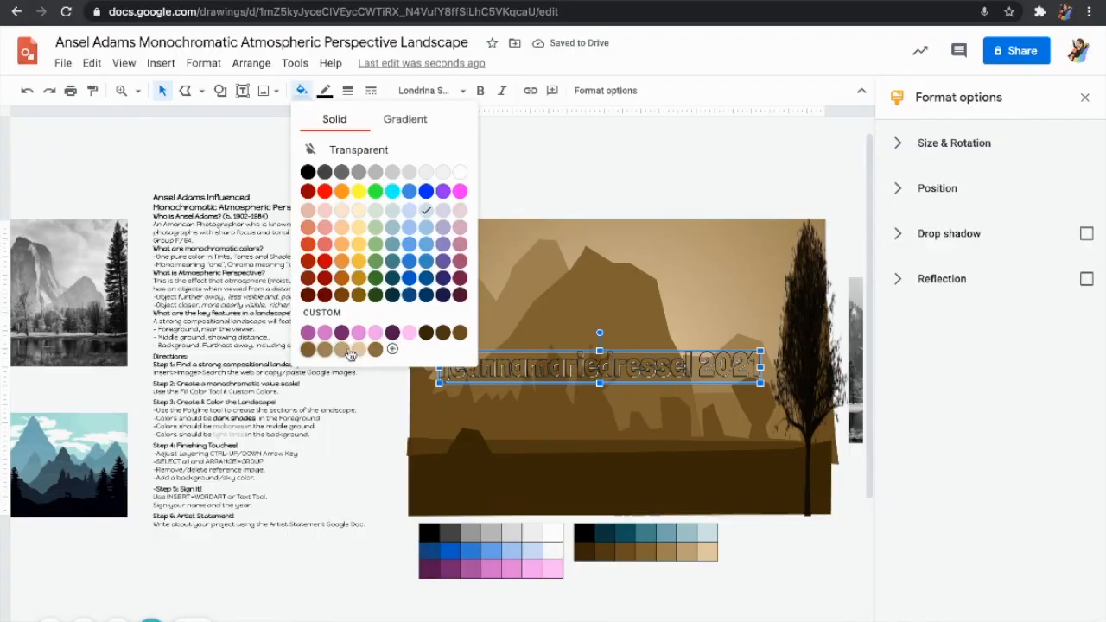
{"action": "left_click", "coordinate": [462, 335]}
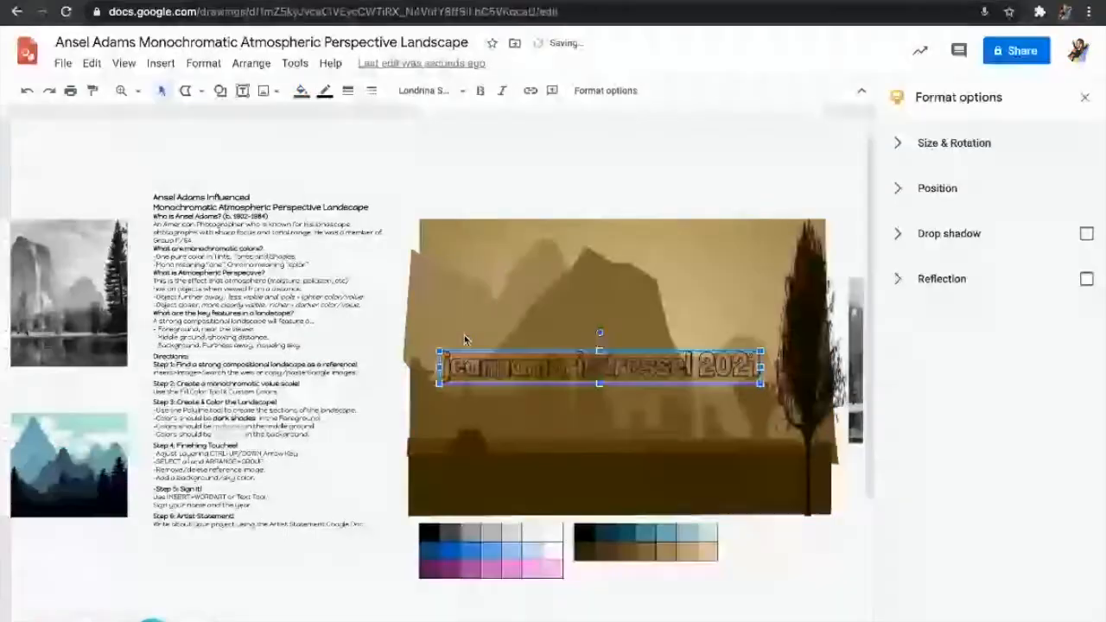
{"action": "left_click", "coordinate": [325, 90]}
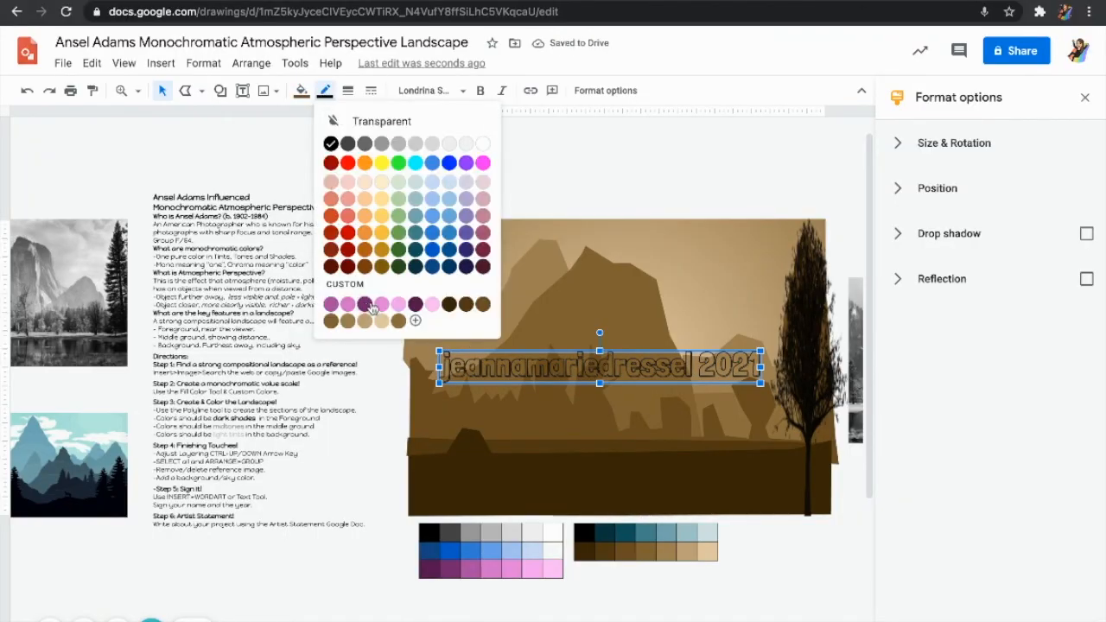
{"action": "left_click", "coordinate": [331, 321]}
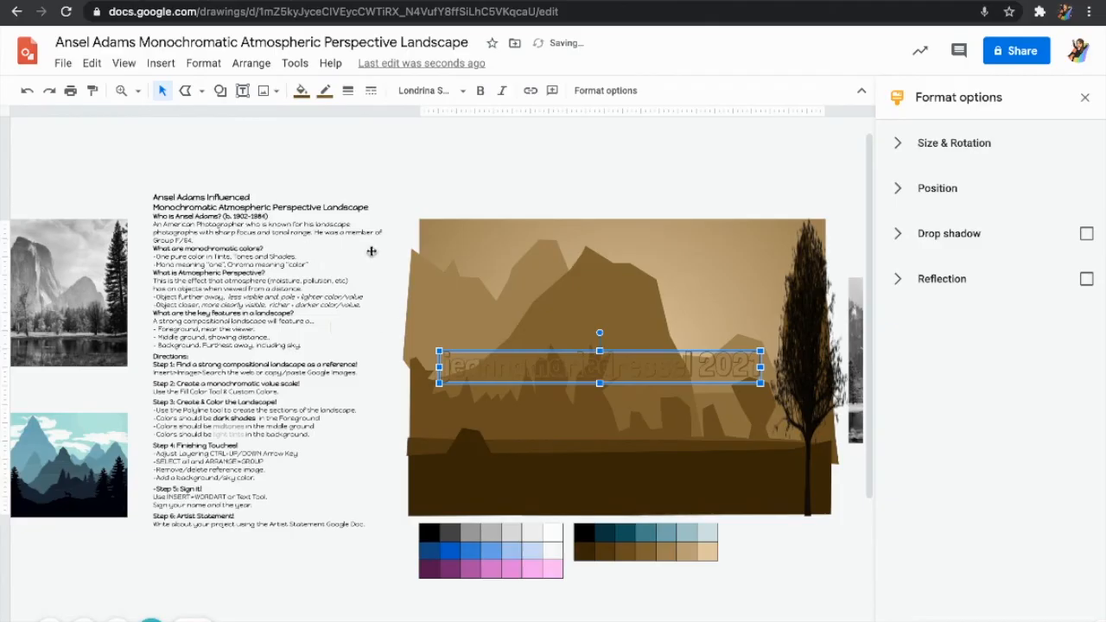
Step: Move the signature to the lower-left corner of the landscape and shrink it to a small line of text
{"action": "left_click_drag", "start_coordinate": [613, 370], "coordinate": [581, 506]}
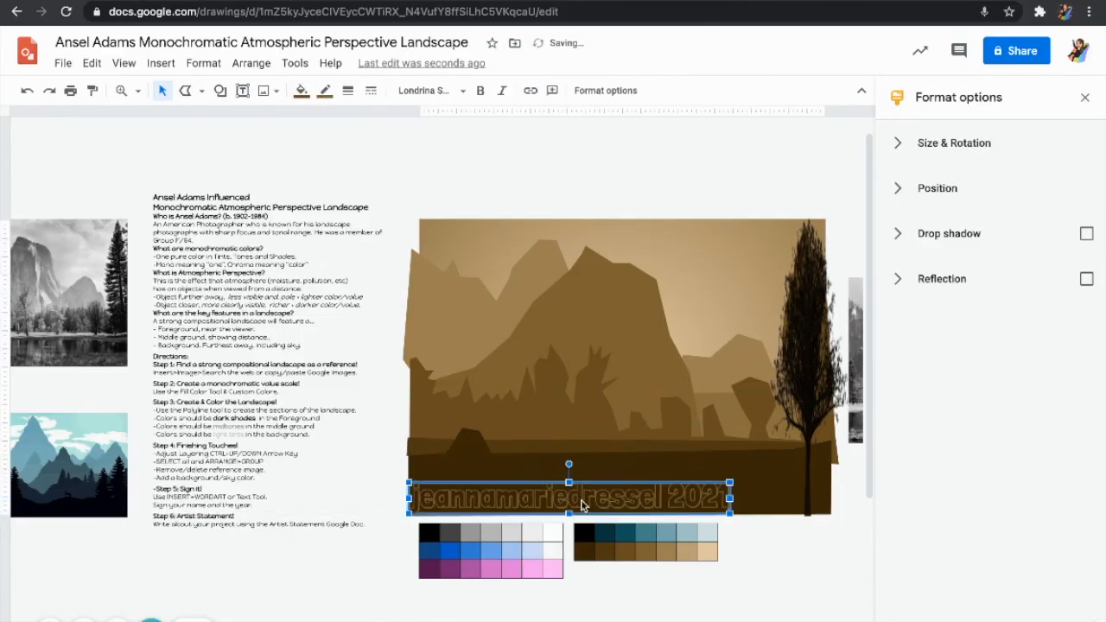
{"action": "left_click_drag", "start_coordinate": [595, 497], "coordinate": [553, 502]}
{"action": "left_click", "coordinate": [510, 490]}
{"action": "left_click", "coordinate": [524, 510]}
Step: Recolor the signature's fill and outline with the same darker custom brown so it blends into the foreground
{"action": "left_click", "coordinate": [301, 90]}
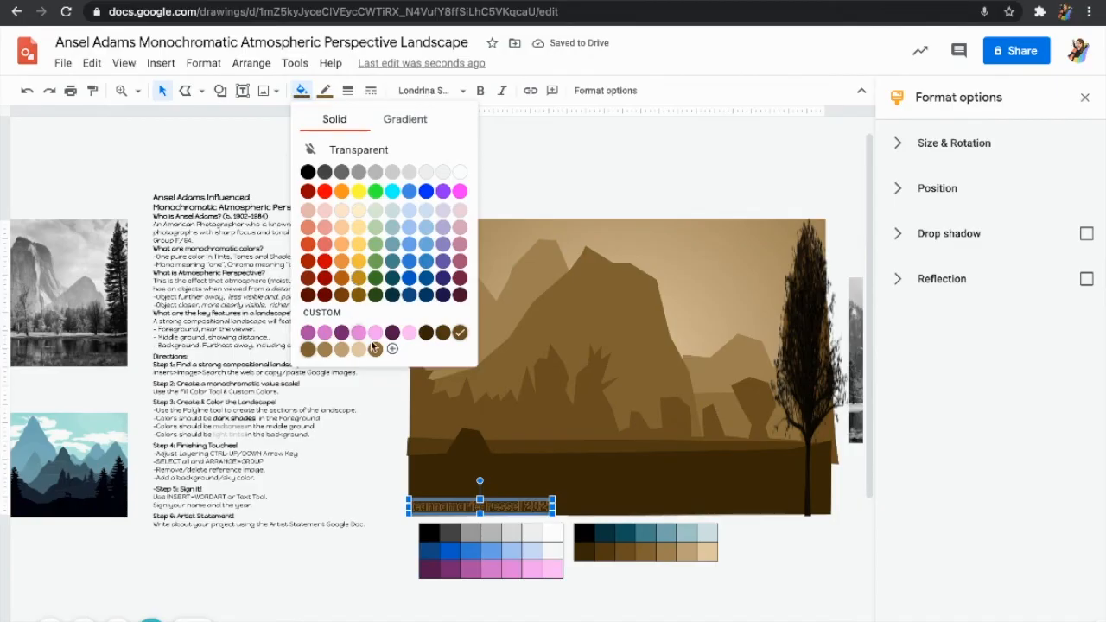
{"action": "left_click", "coordinate": [444, 334]}
{"action": "left_click", "coordinate": [325, 93]}
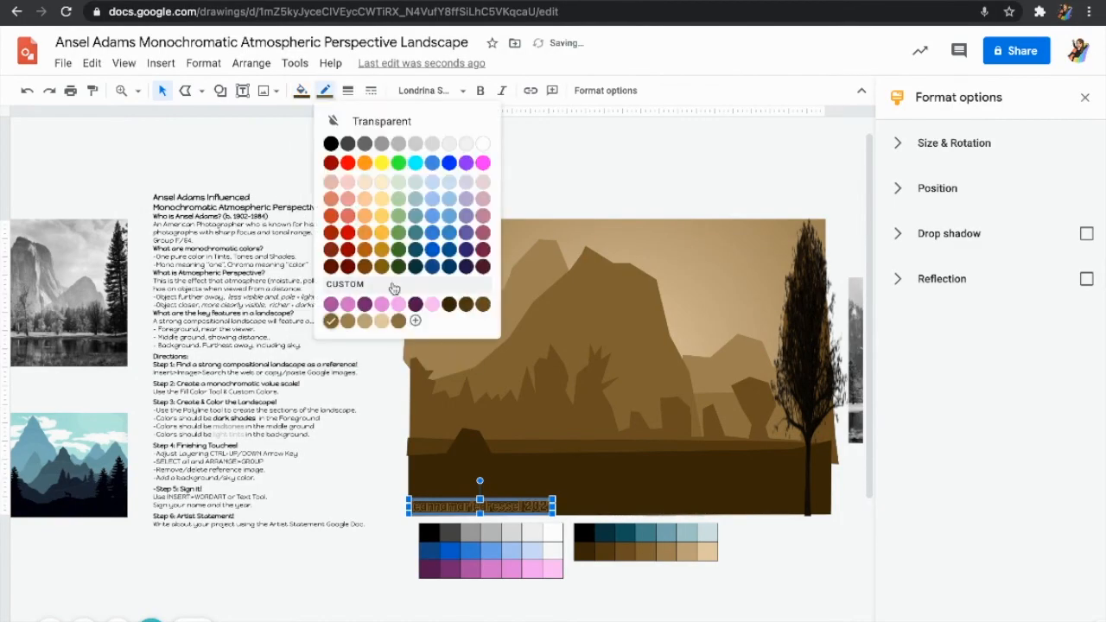
{"action": "left_click", "coordinate": [466, 305]}
{"action": "left_click", "coordinate": [388, 311]}
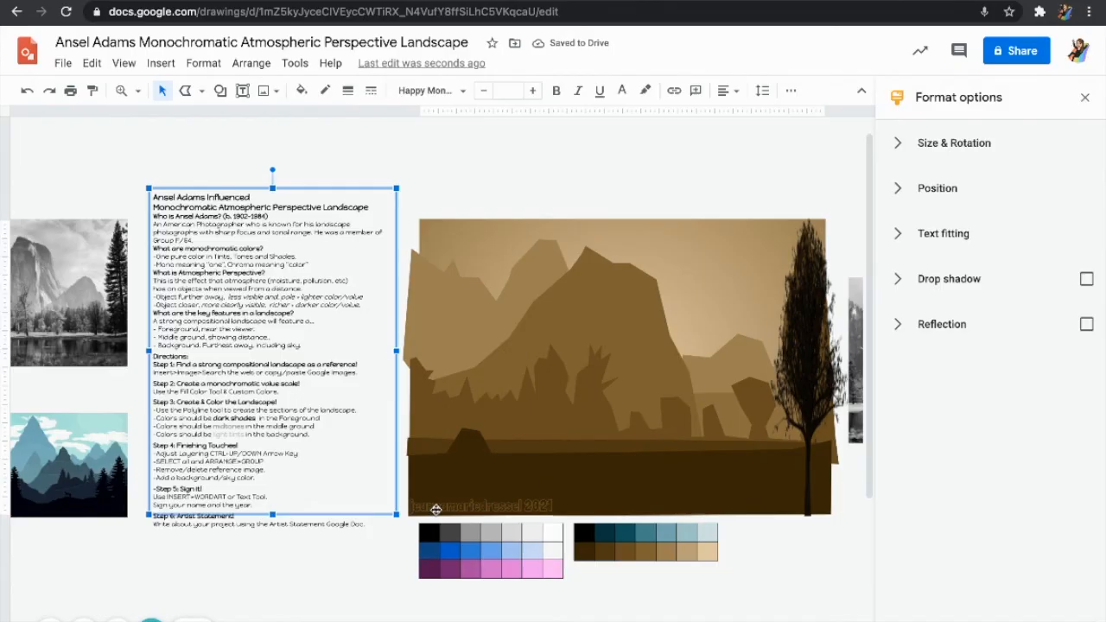
Step: Shift the signature slightly right along the foreground's lower edge so it sits within the canvas
{"action": "left_click", "coordinate": [439, 508]}
{"action": "left_click_drag", "start_coordinate": [449, 508], "coordinate": [455, 514]}
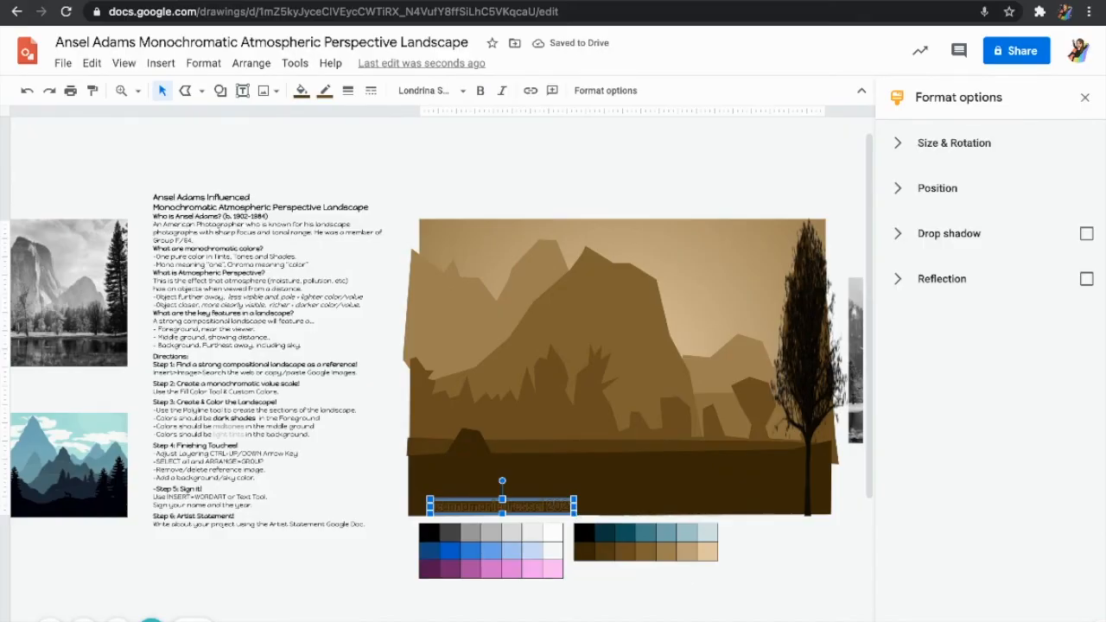
{"action": "left_click", "coordinate": [753, 577]}
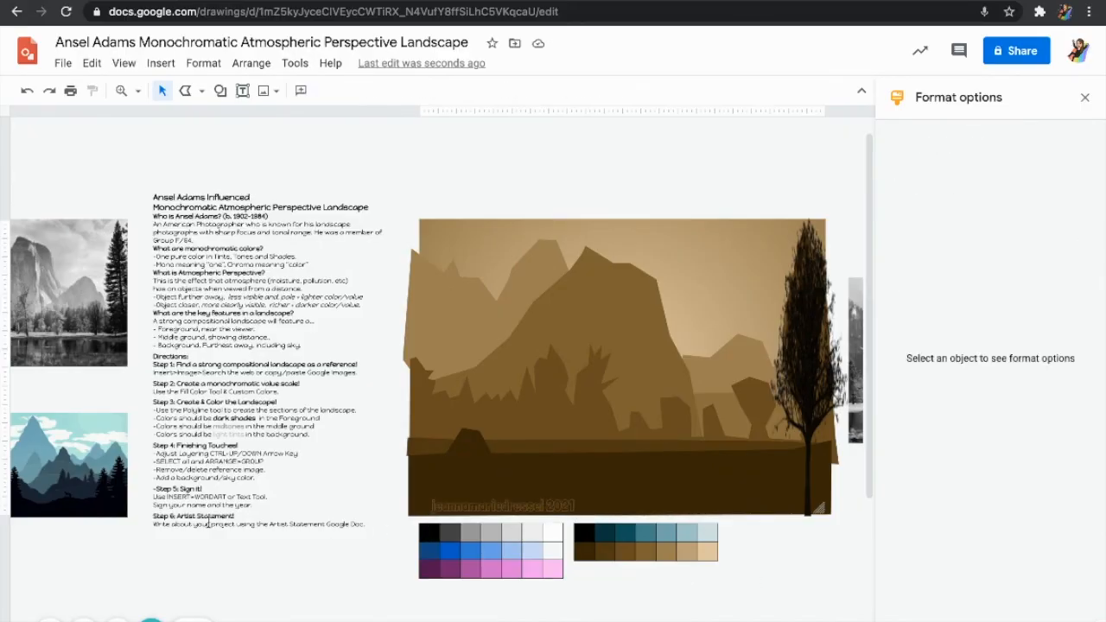